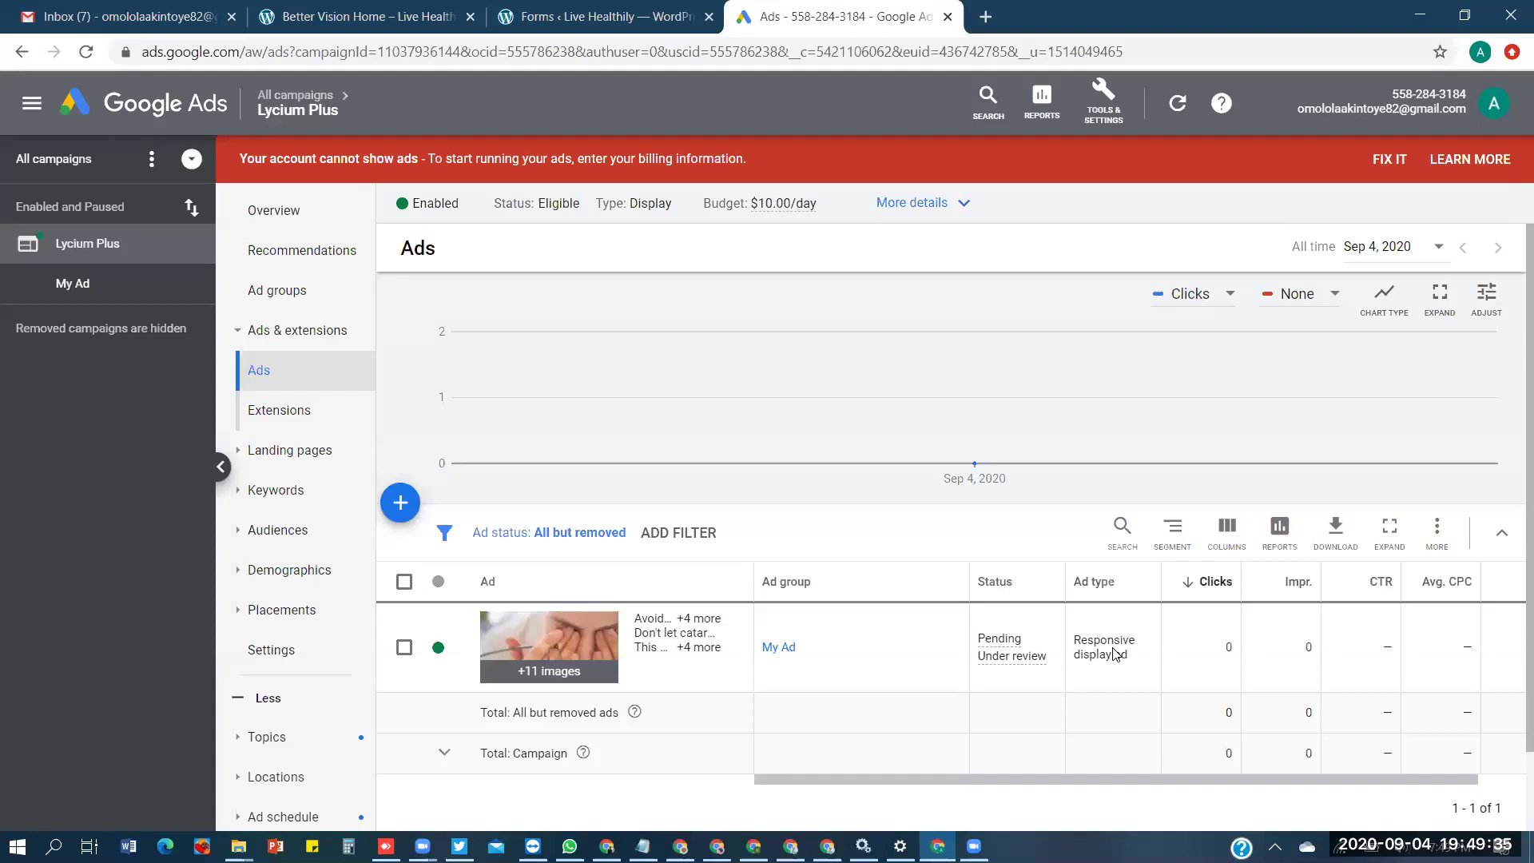
- Reload the Lycium Plus ads page and show the info card for the ad's Pending, Under review status
click(76, 60)
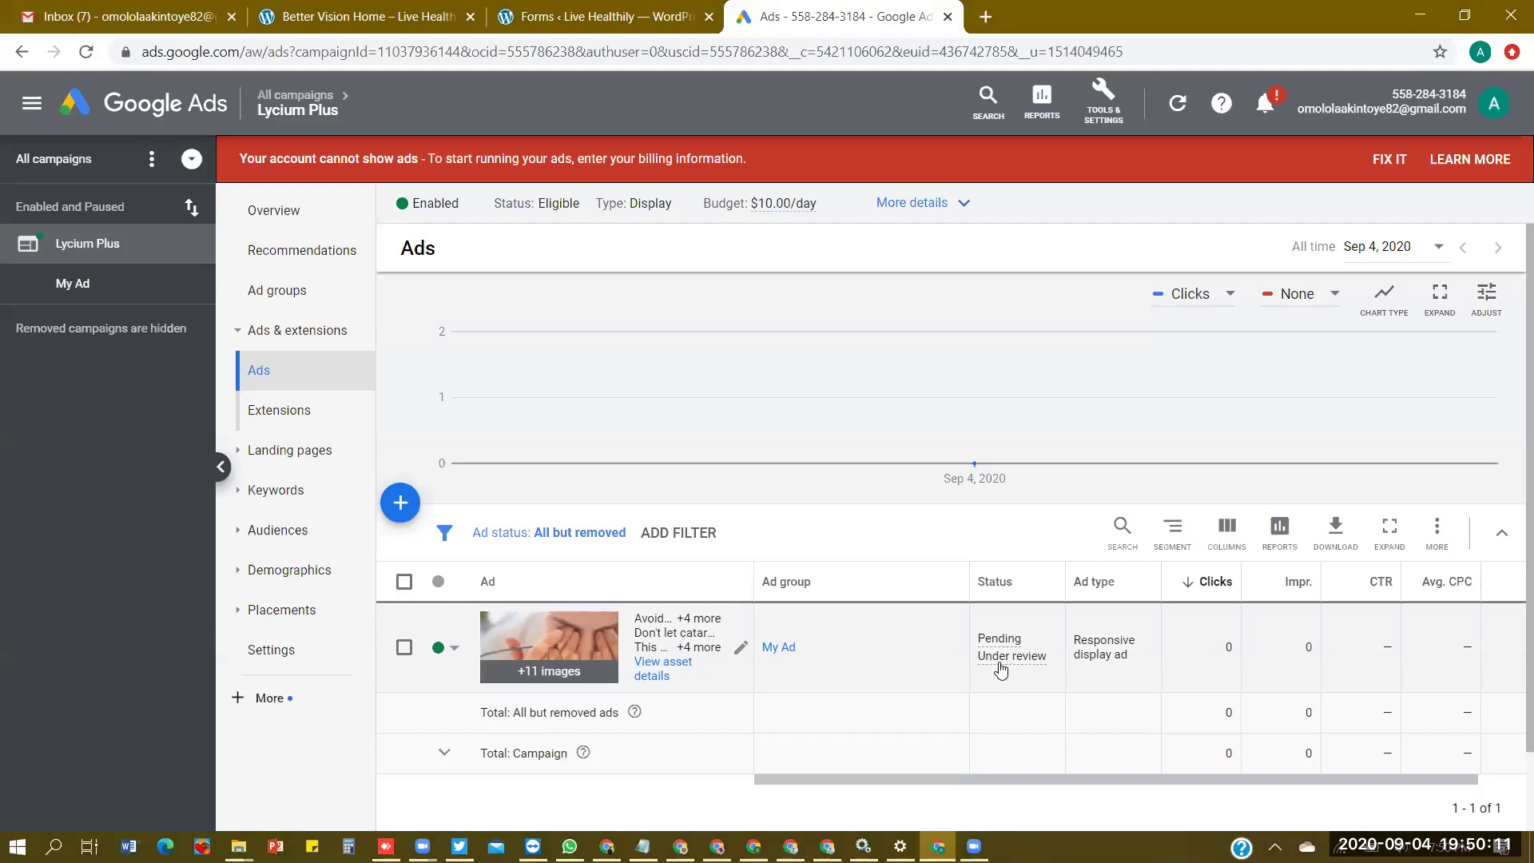
mouse_move(1000, 671)
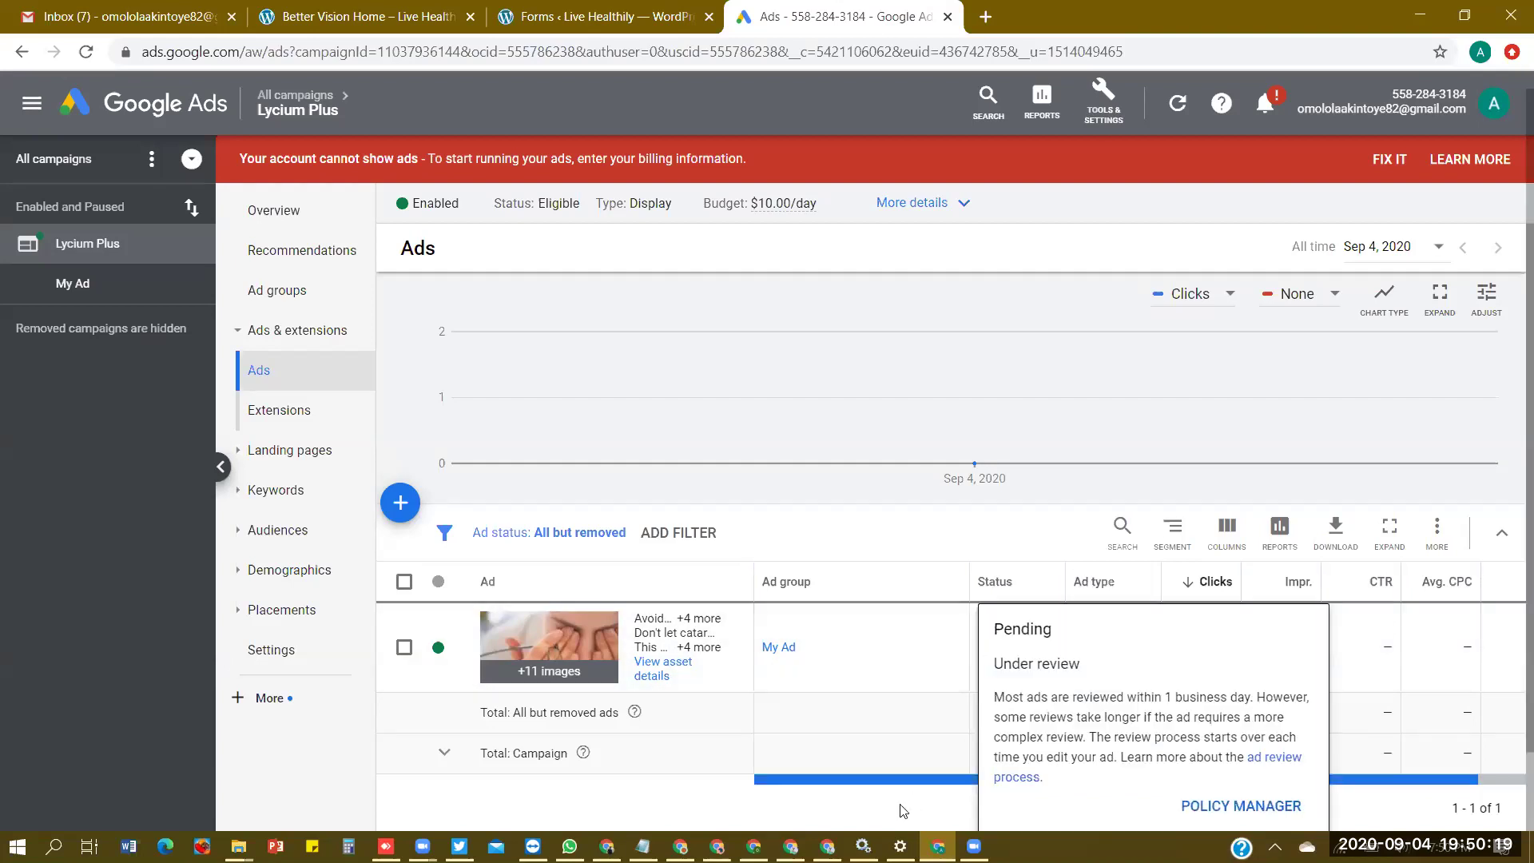
click(828, 846)
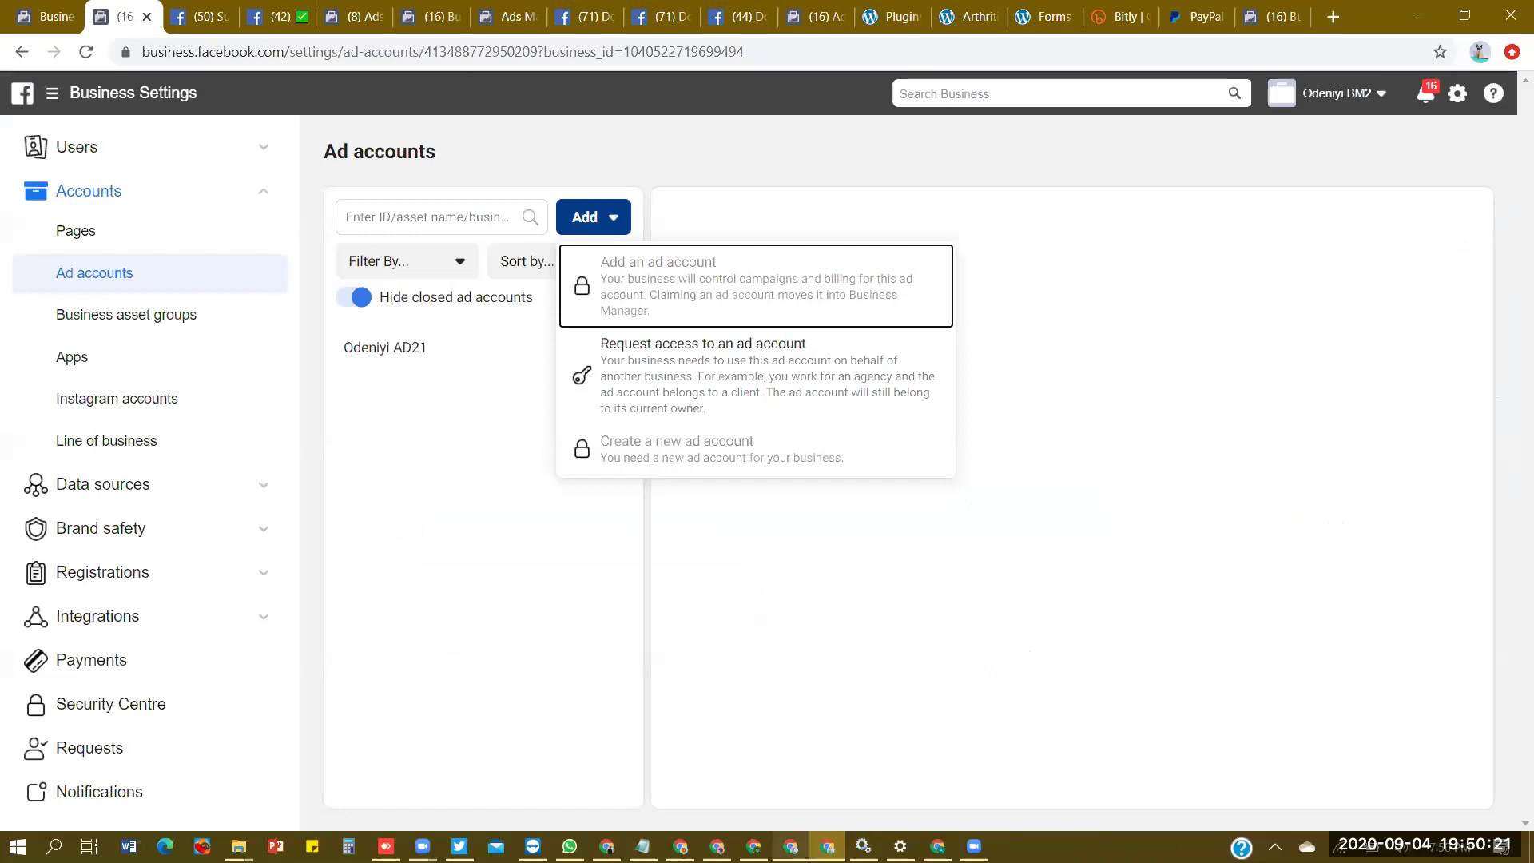
click(791, 846)
click(754, 847)
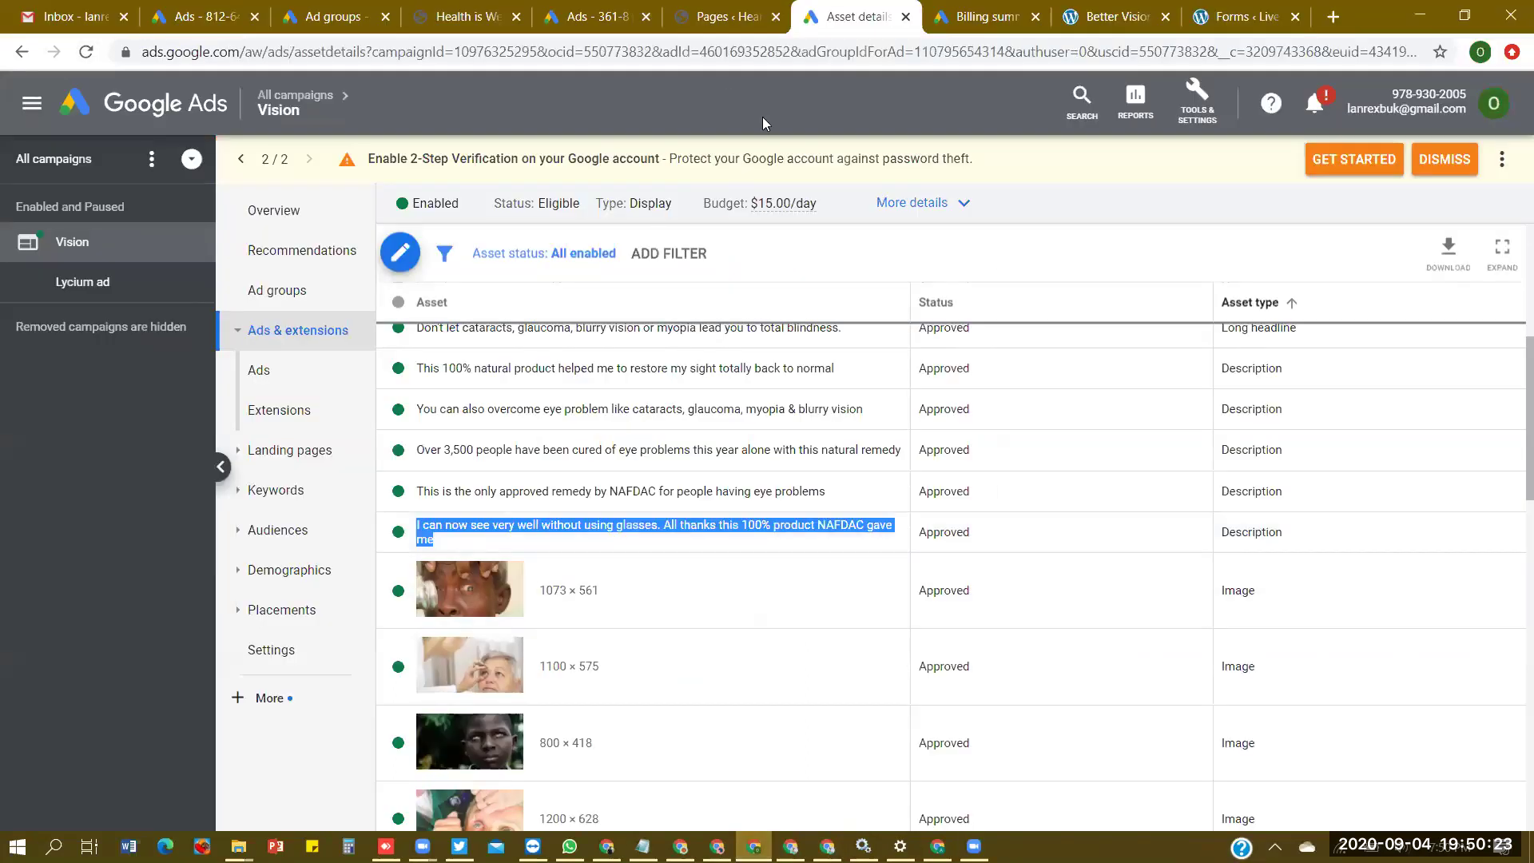
click(21, 52)
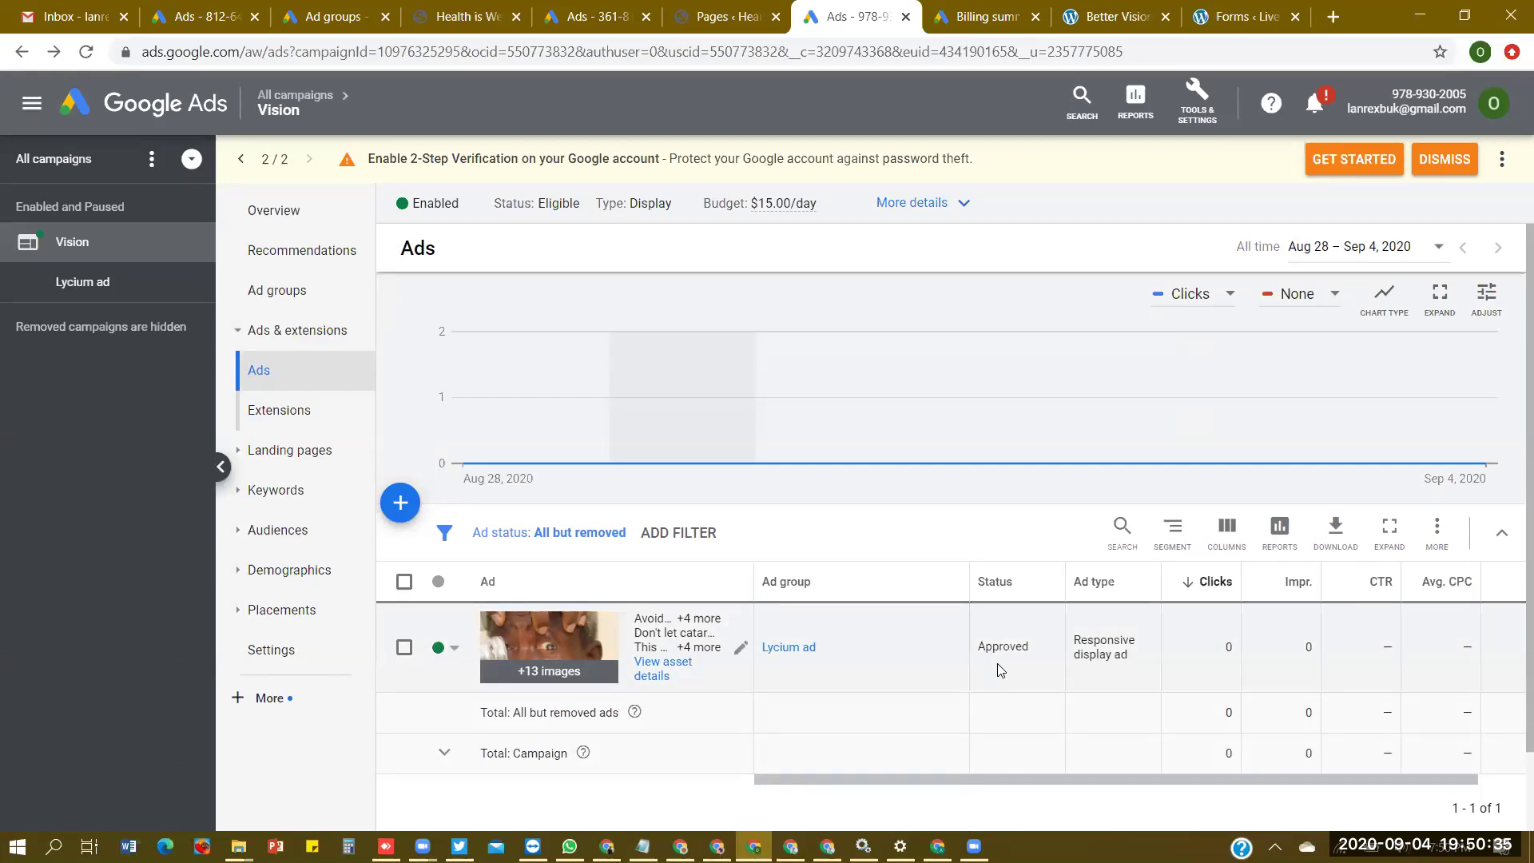
click(939, 846)
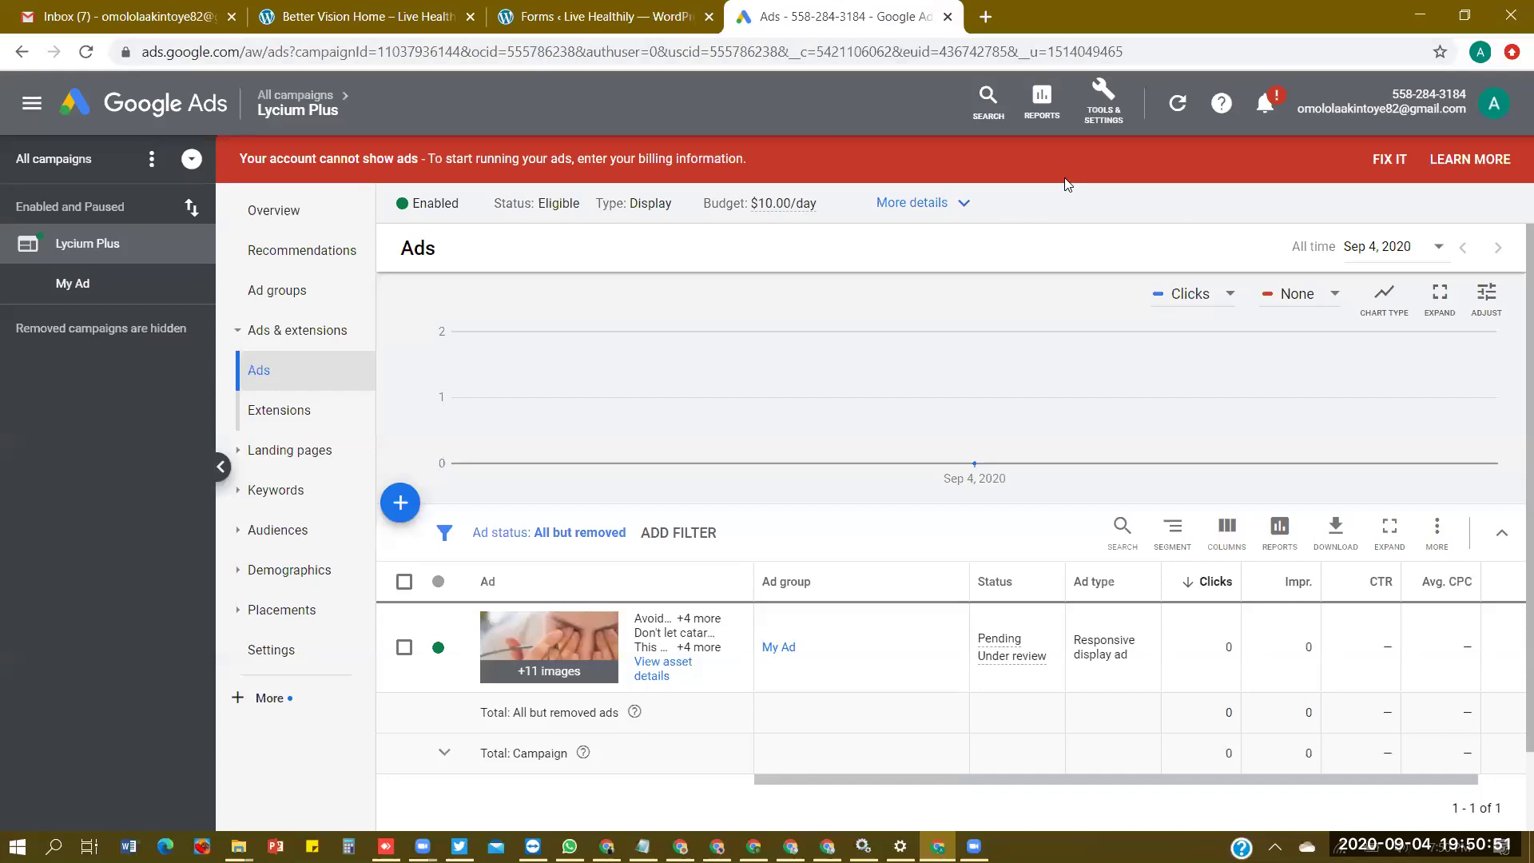
- Duplicate the Lycium Plus Ads tab and look over the Tools & Settings overview
right_click(886, 30)
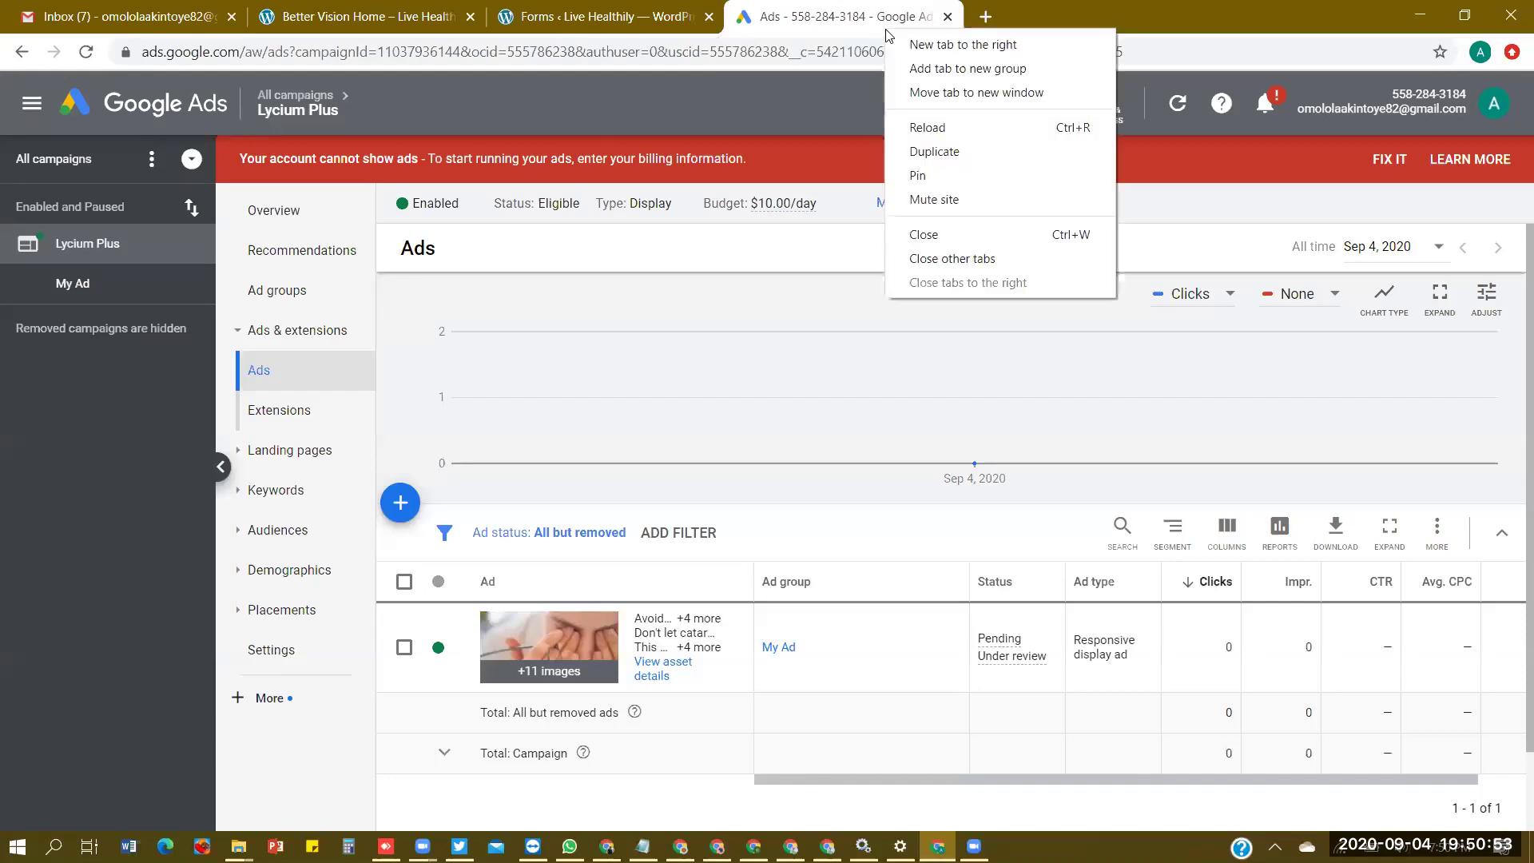
click(983, 155)
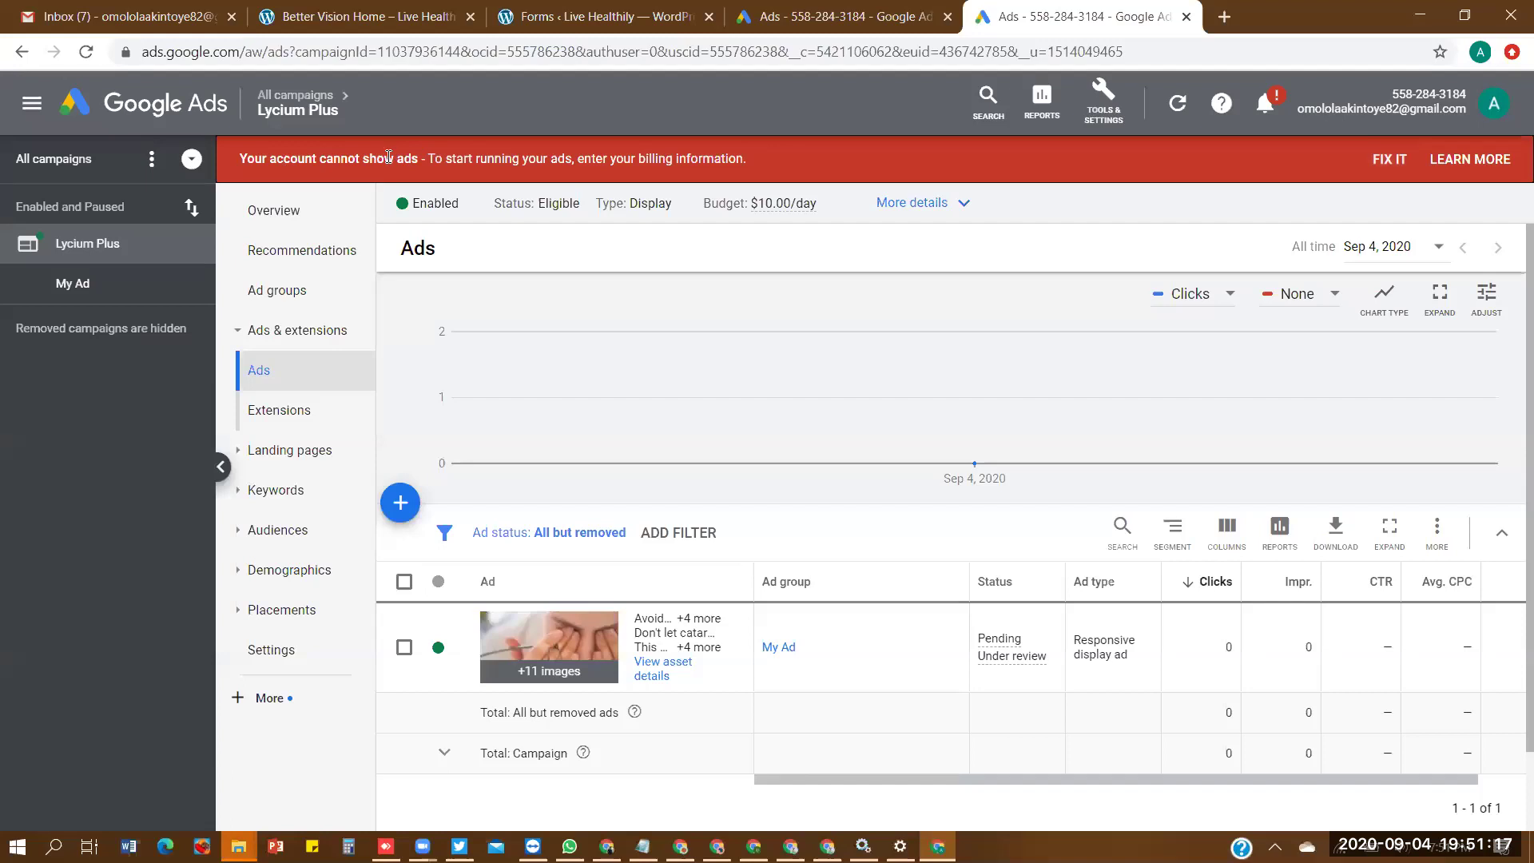
click(1105, 102)
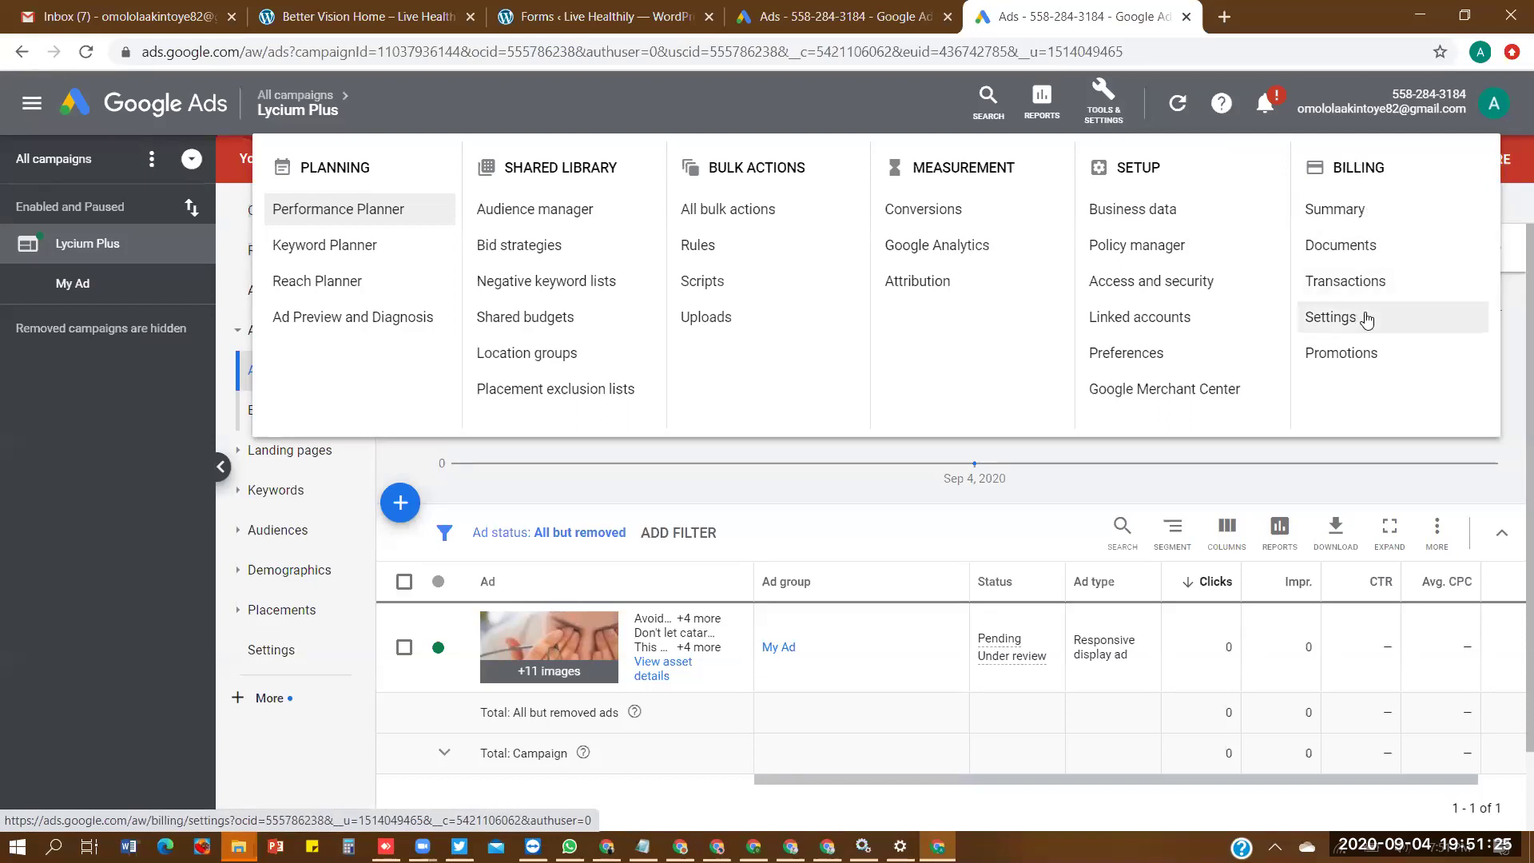
click(1137, 473)
- Start billing setup from the FIX IT banner and scroll down to the Customer info section
click(1390, 159)
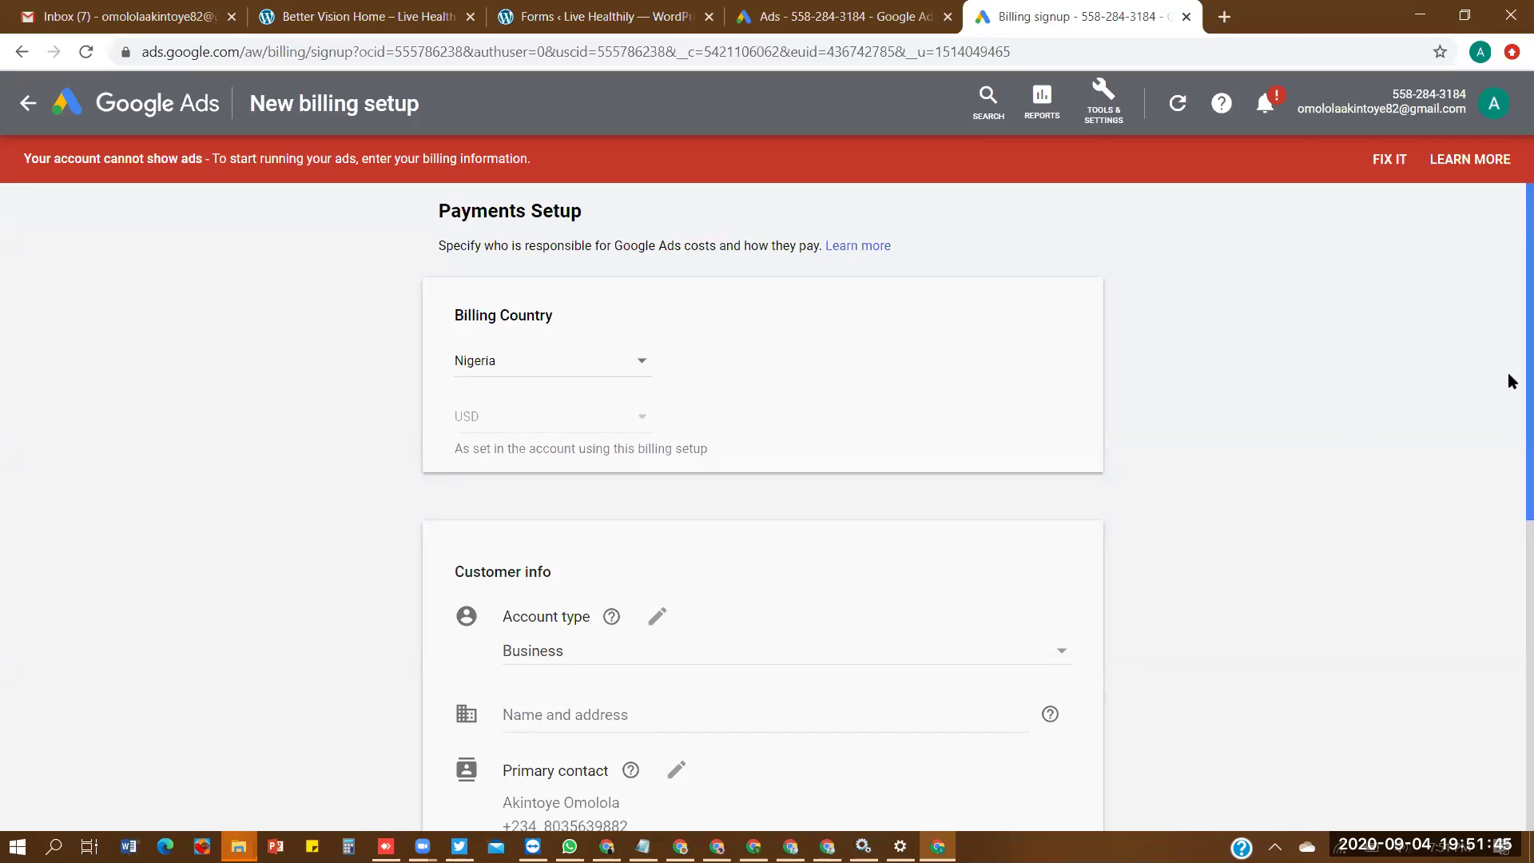
drag(1508, 372, 1508, 567)
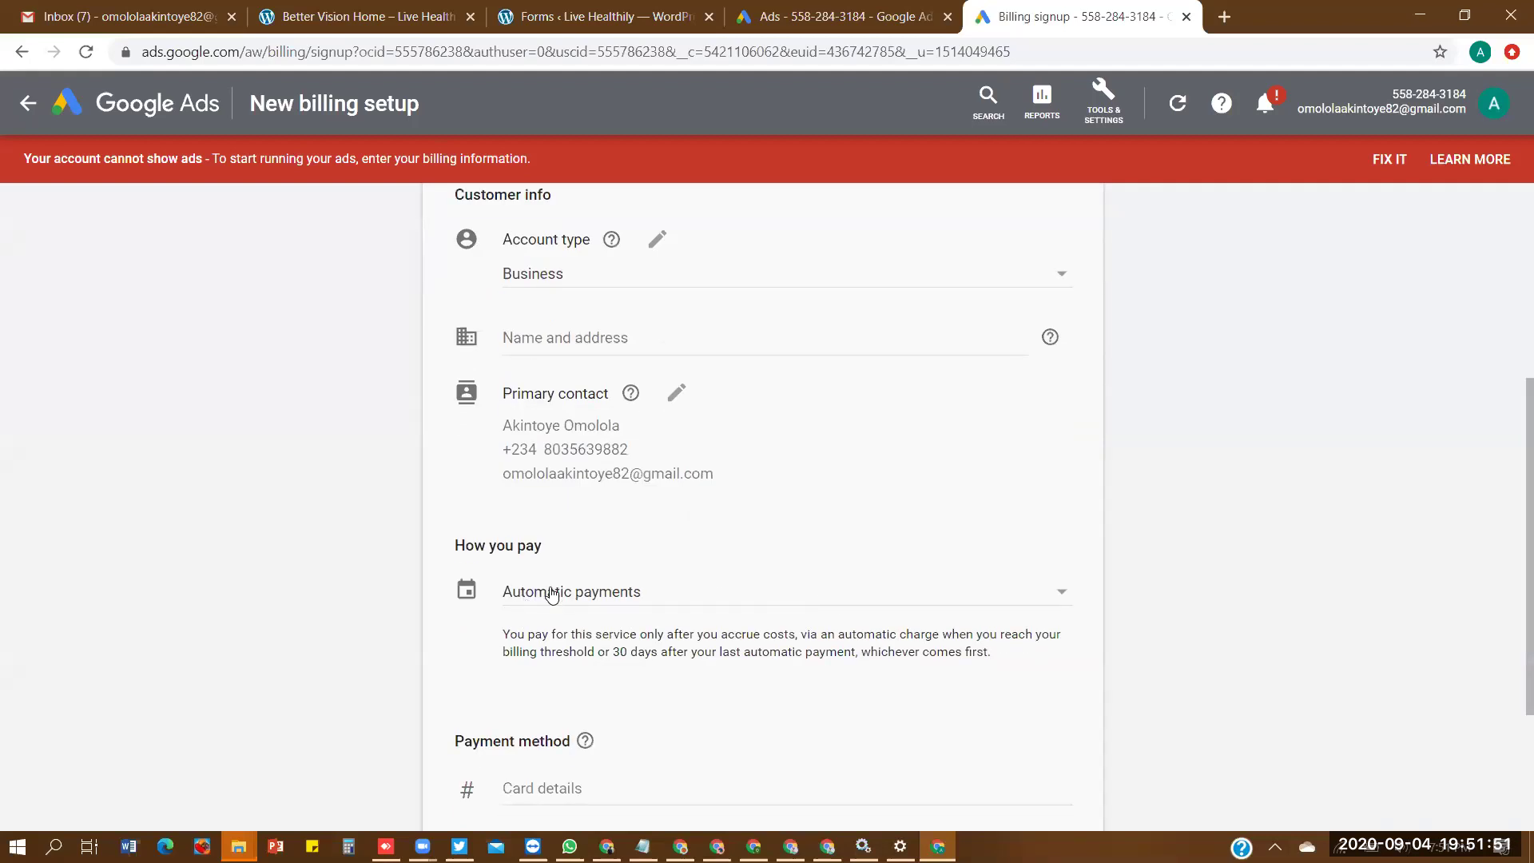
drag(1508, 526, 1508, 475)
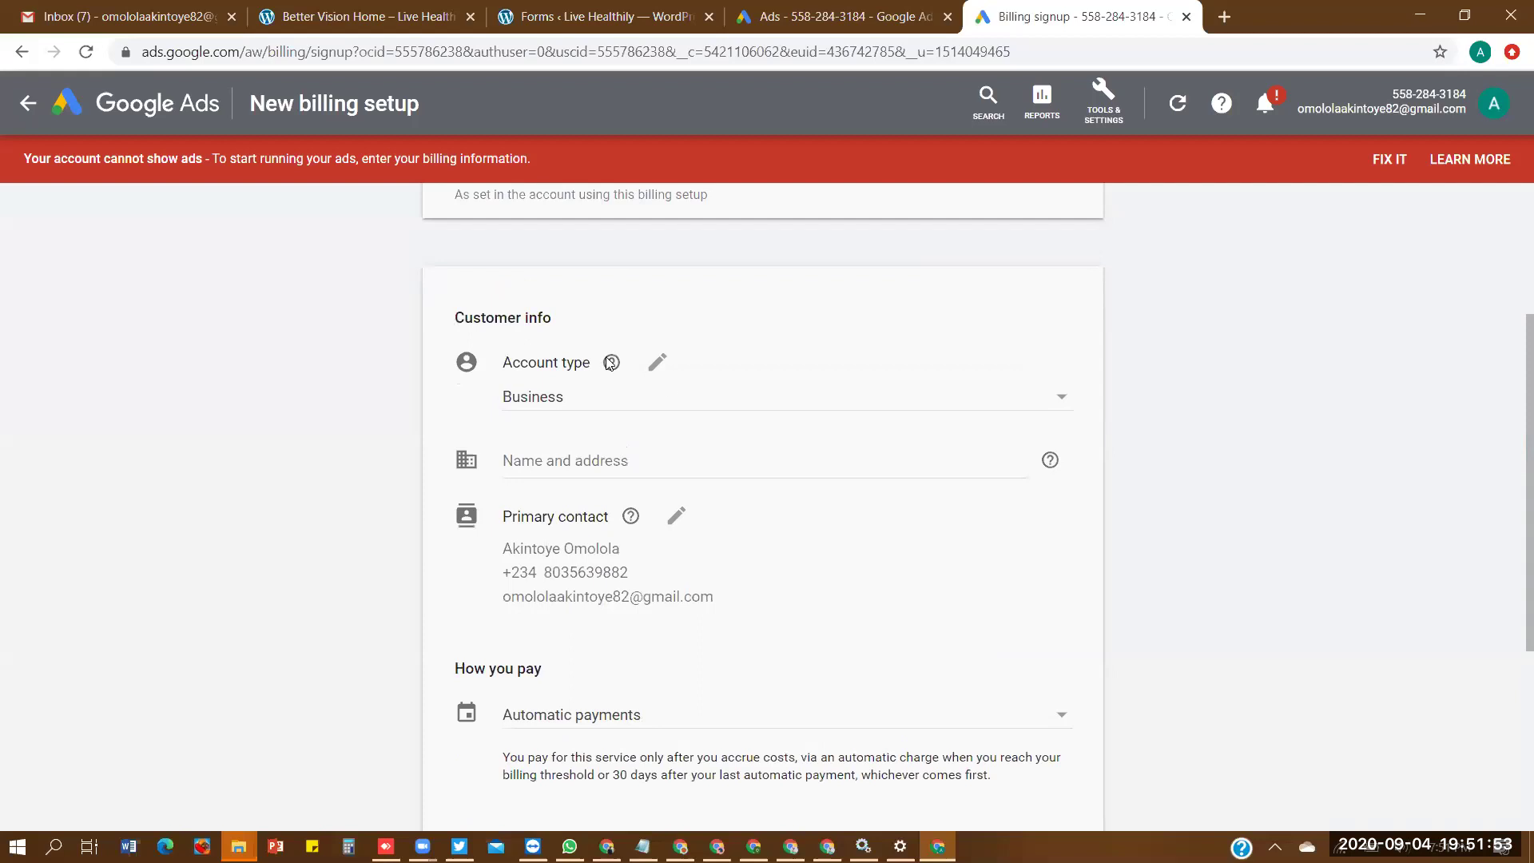
- Keep the account type as Business and complete the business name as 'Health is Wealth'
click(657, 360)
click(619, 400)
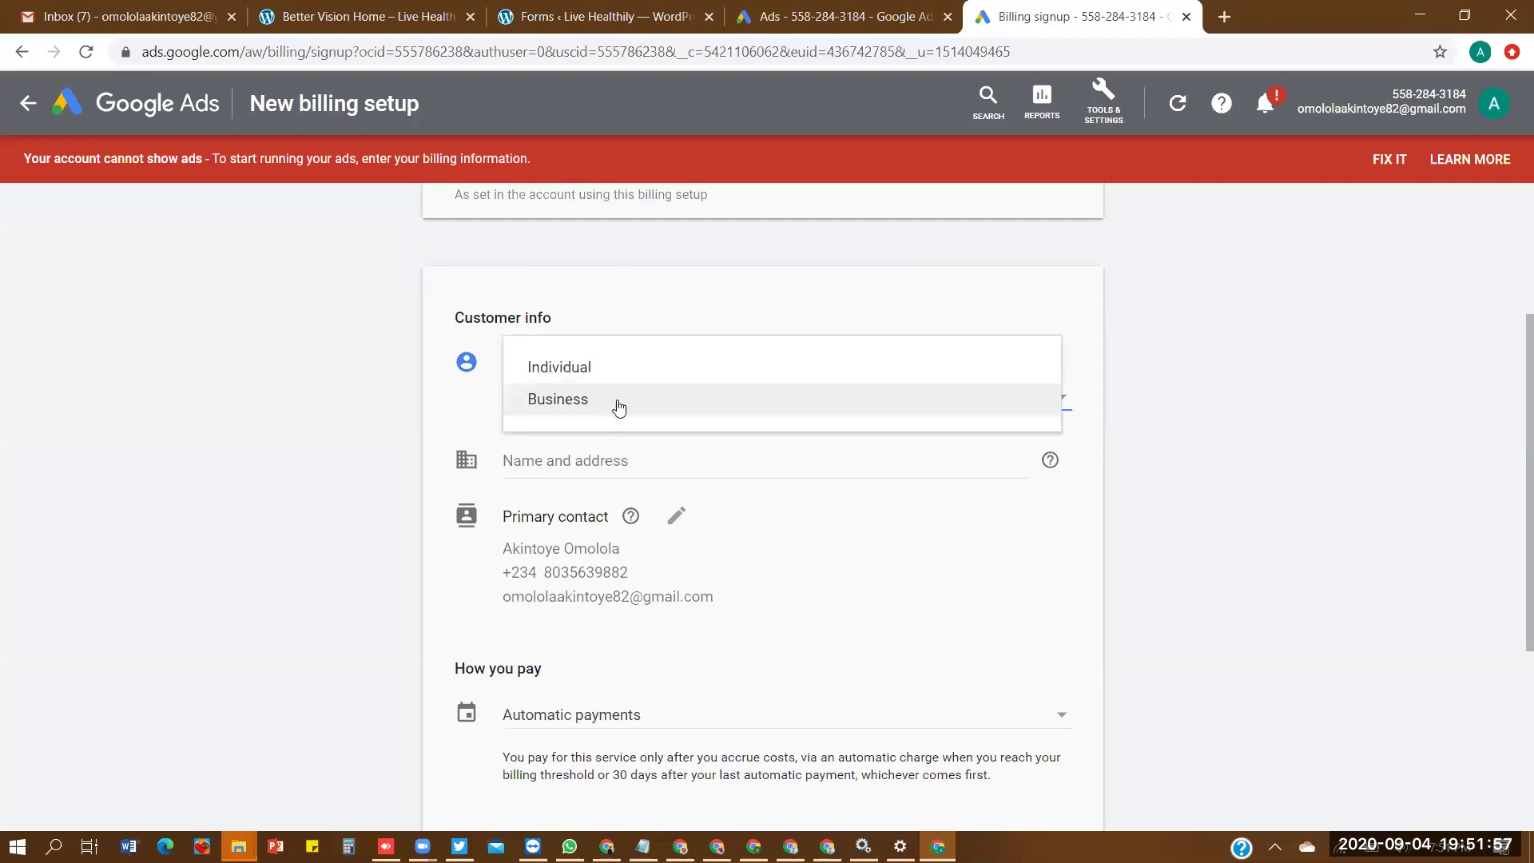
click(620, 403)
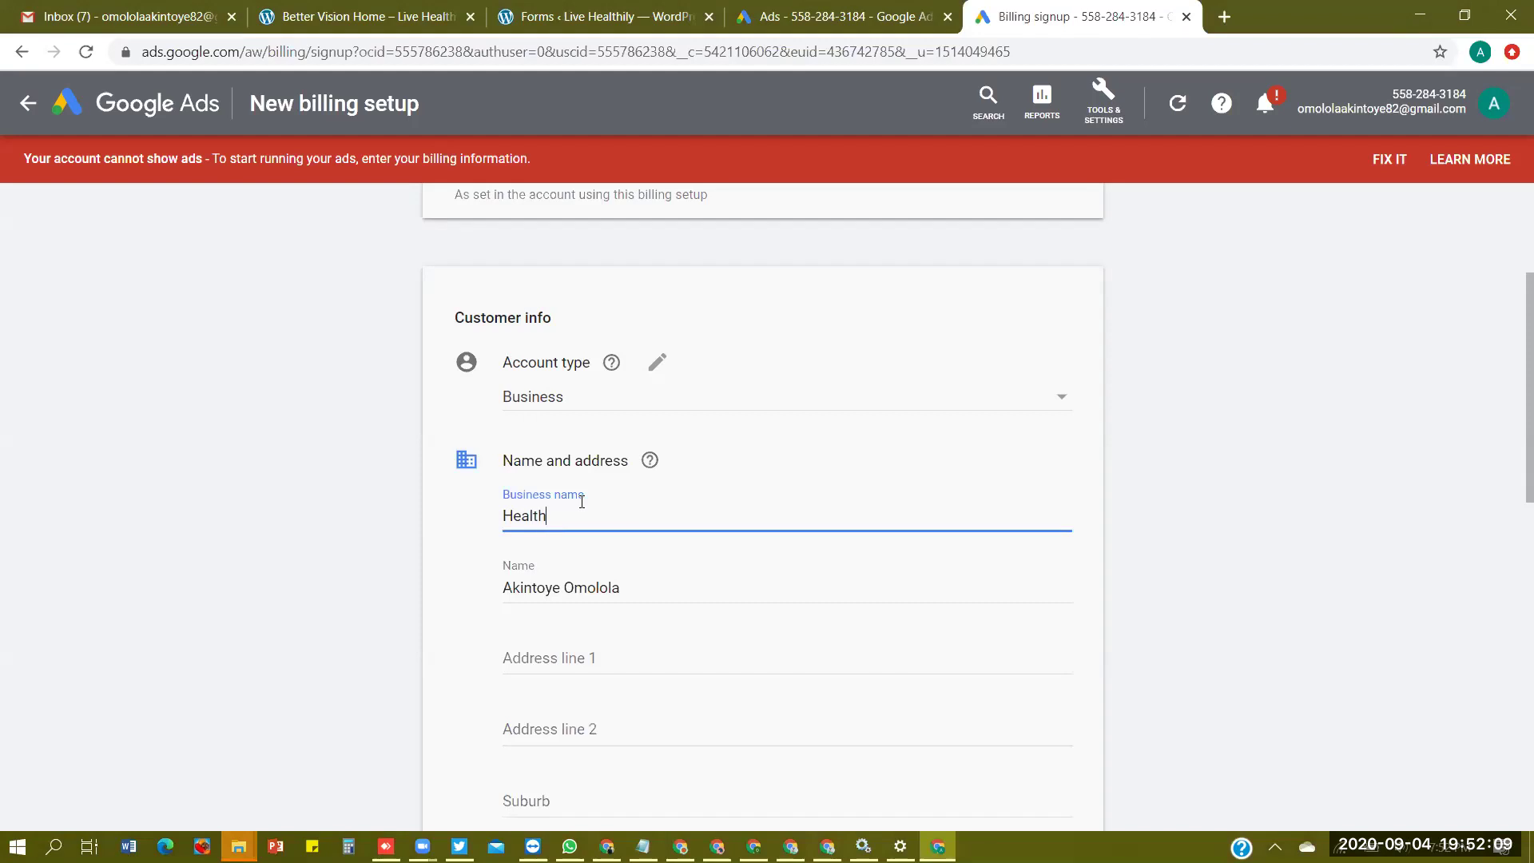
text(is Wealth)
- Paste the copied text into Address line 1
scroll(1508, 399, down, 1)
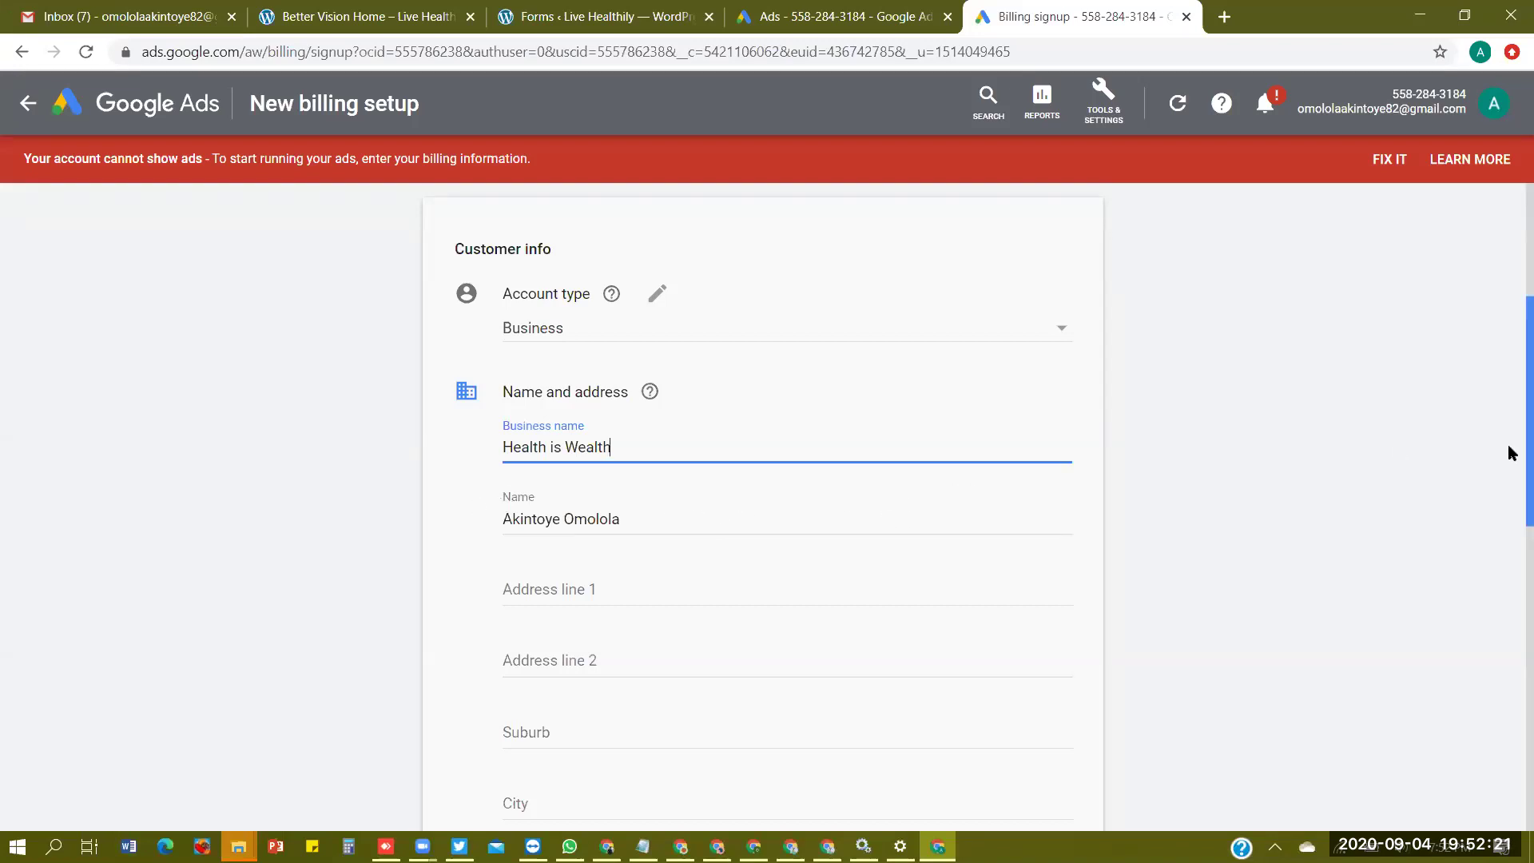
scroll(543, 447, down, 2)
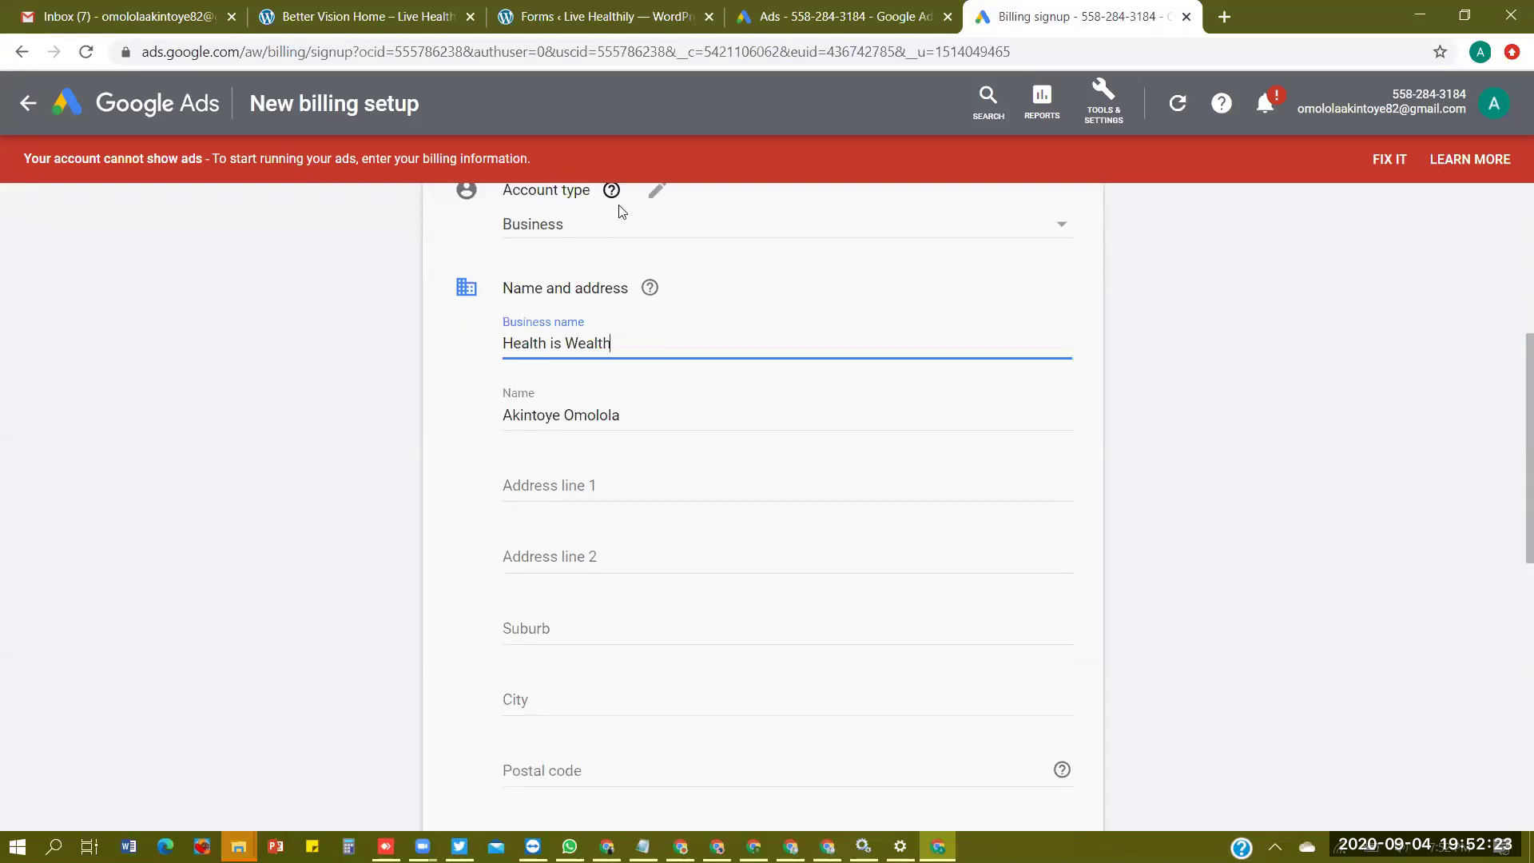
mouse_move(621, 210)
click(604, 486)
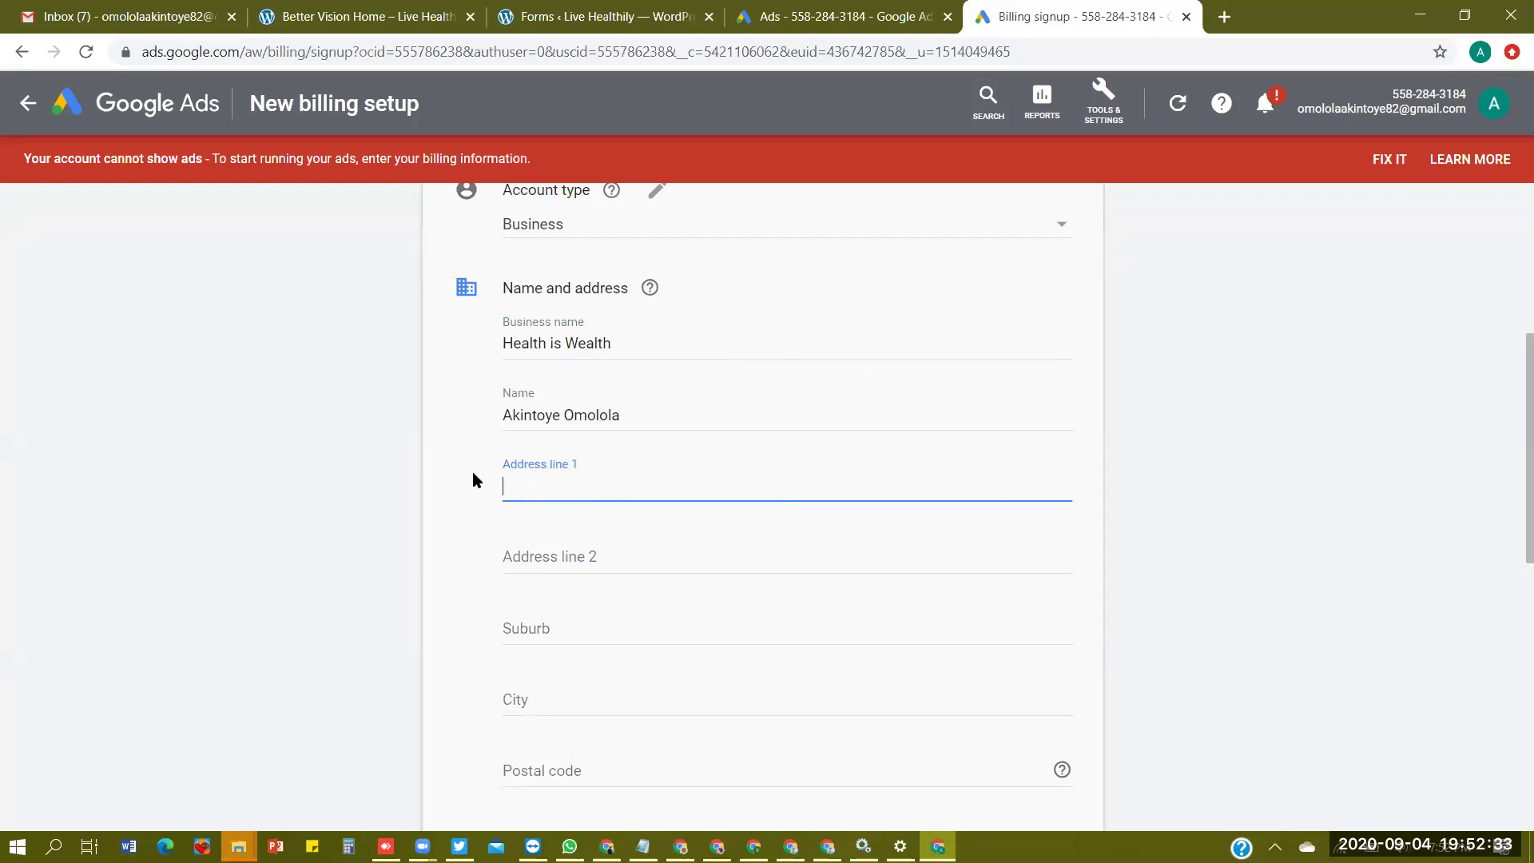
key(ctrl+v)
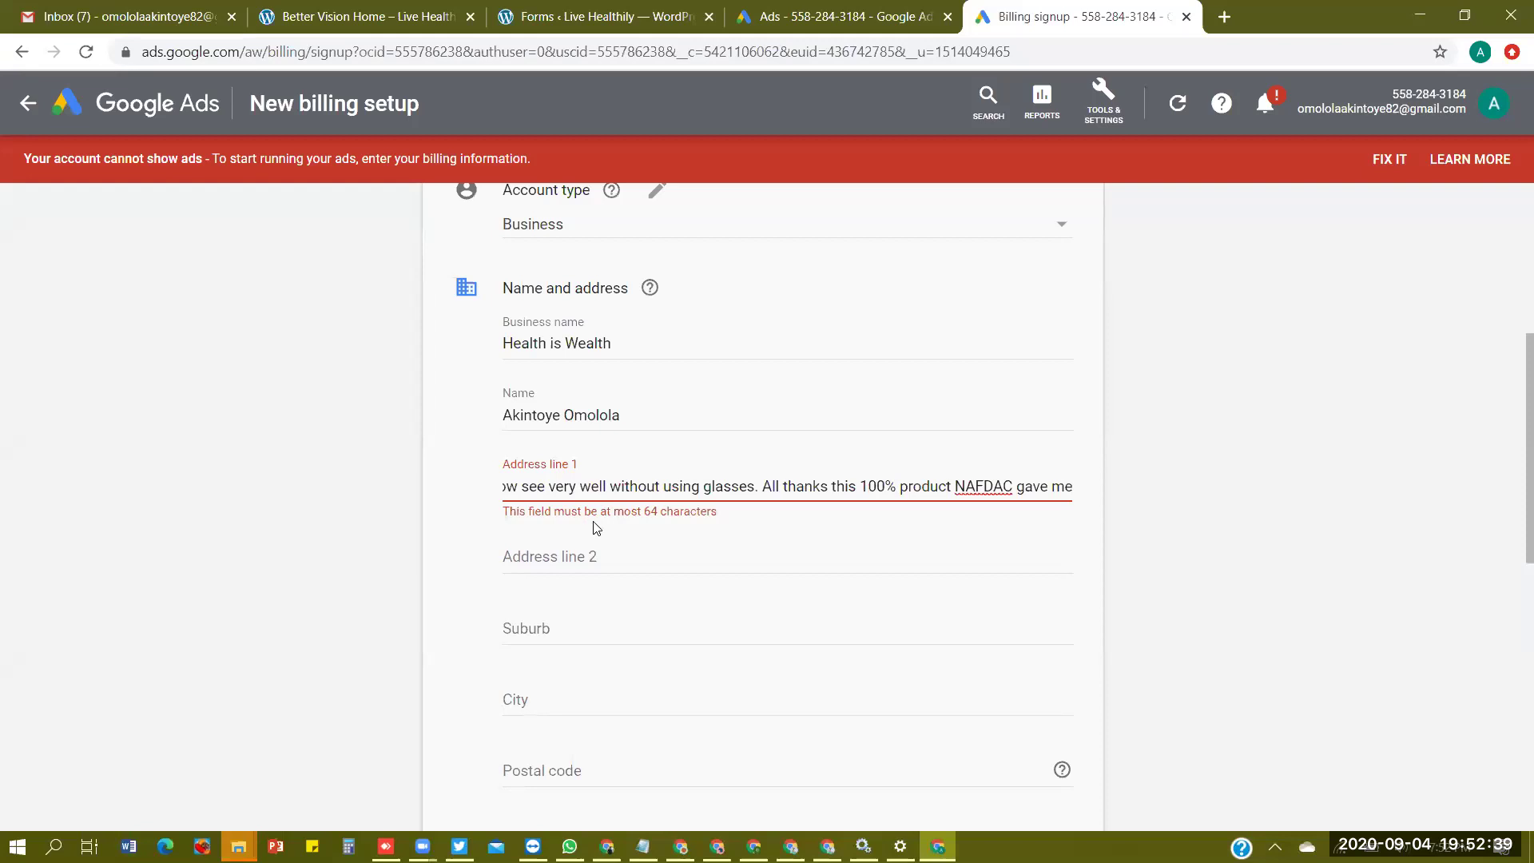
- Delete the Address line 1 text that follows NAFDAC
click(998, 509)
click(1043, 487)
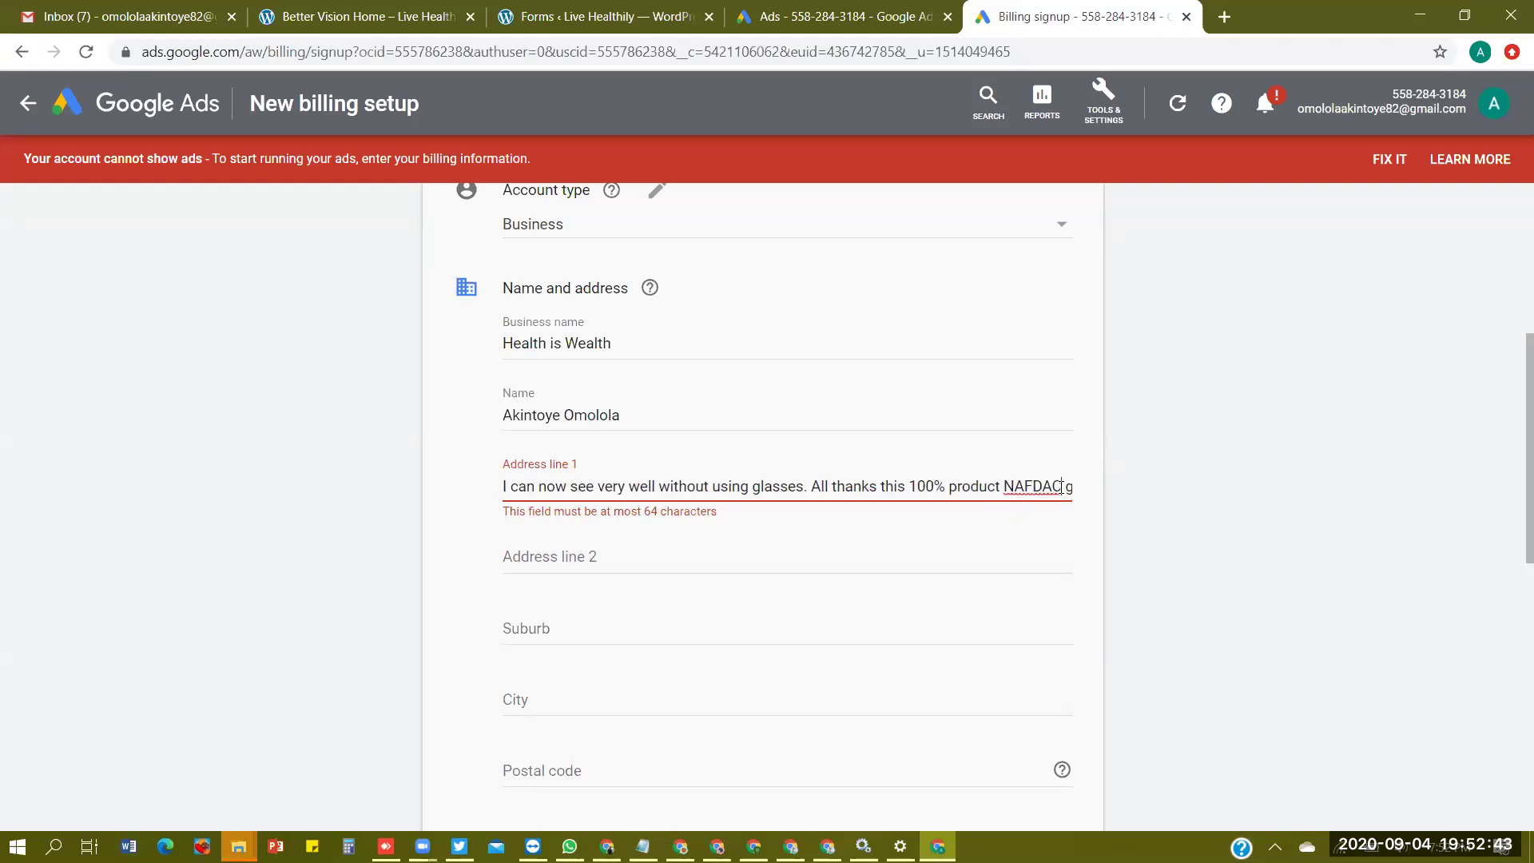
key(End)
click(1080, 488)
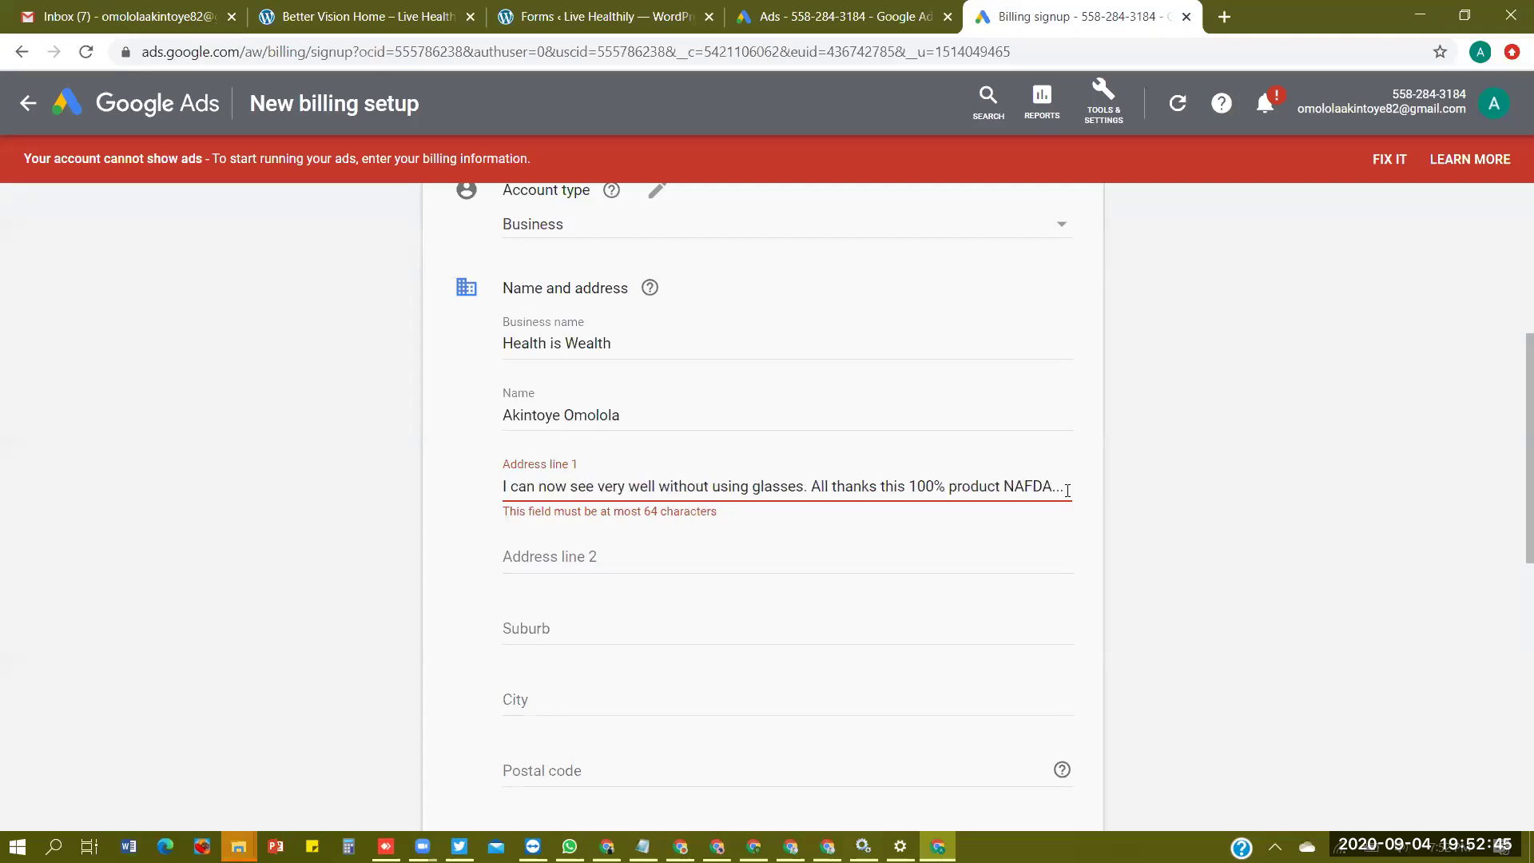
click(1015, 489)
key(Delete)
key(Delete)
key(Delete)
key(Delete)
key(Delete)
key(Delete)
key(Delete)
key(Delete)
key(Delete)
key(Delete)
key(Delete)
key(Delete)
key(Delete)
key(Delete)
key(Delete)
key(Delete)
key(Delete)
key(Delete)
key(Delete)
key(Delete)
- Trim the remaining overflow from Address line 1 to clear the 64-character length error
click(871, 550)
click(970, 486)
key(shift+End)
key(Delete)
text(rrrr)
key(BackSpace)
key(BackSpace)
key(BackSpace)
key(BackSpace)
key(BackSpace)
key(BackSpace)
key(BackSpace)
key(BackSpace)
key(BackSpace)
key(BackSpace)
key(BackSpace)
key(BackSpace)
text(pp)
key(BackSpace)
click(943, 544)
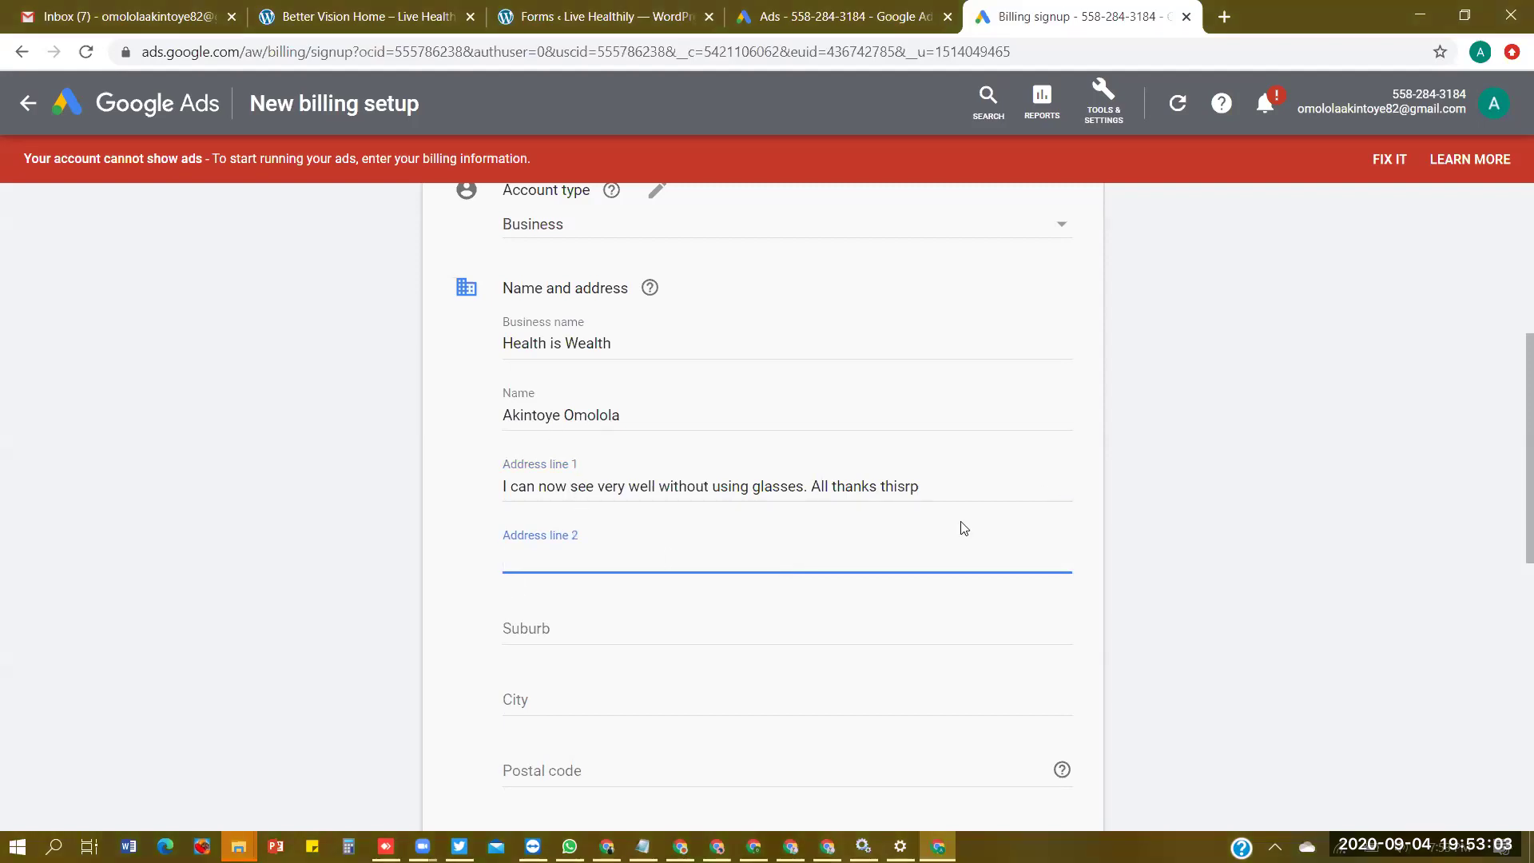
- Replace the whole Address line 1 text with 'Yaba, Lagos'
drag(933, 487, 496, 482)
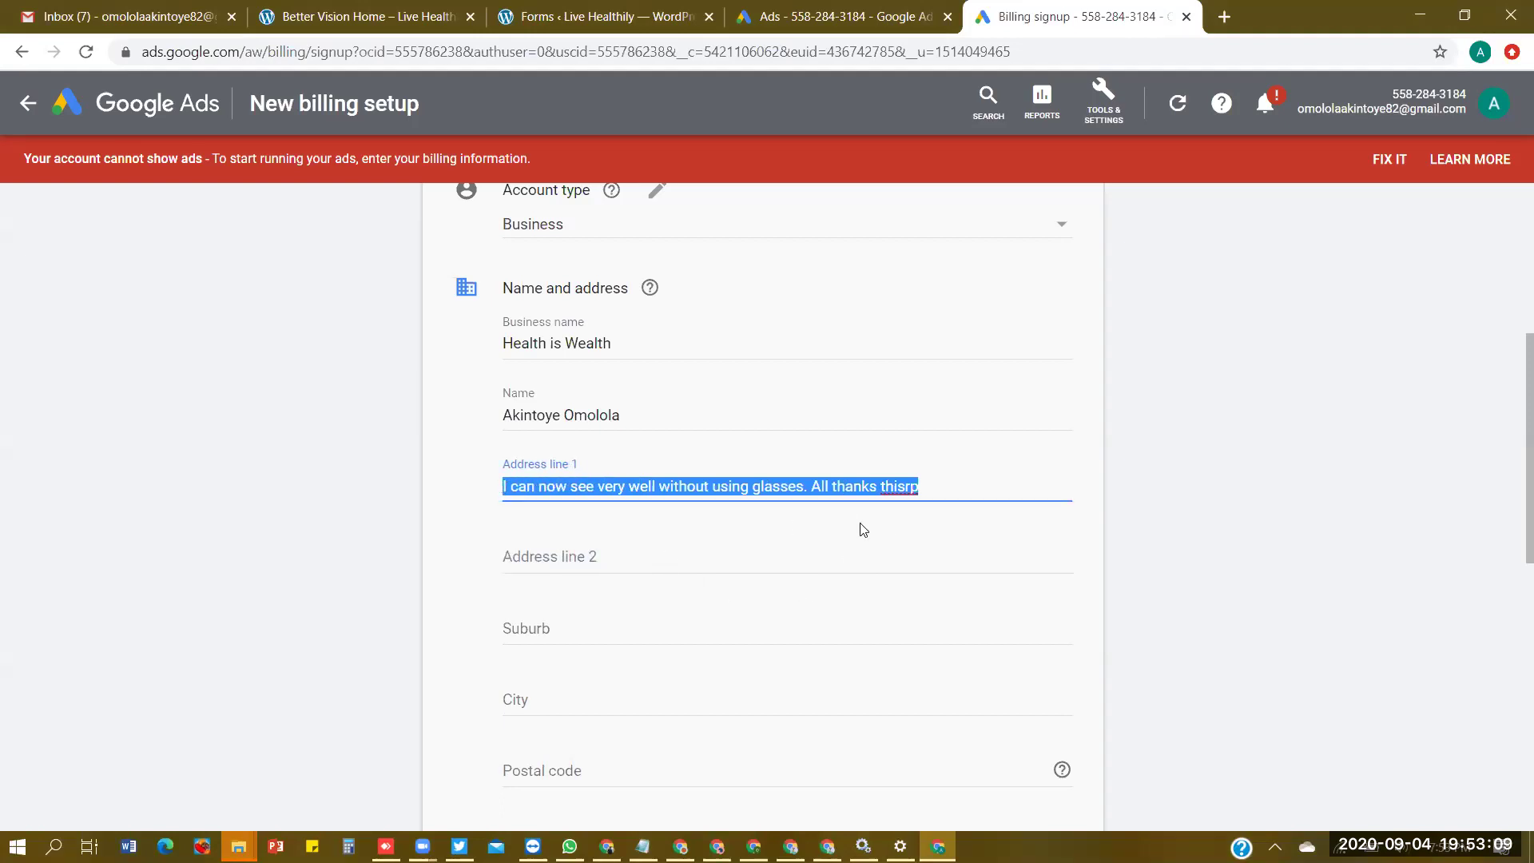
text(JSHSH)
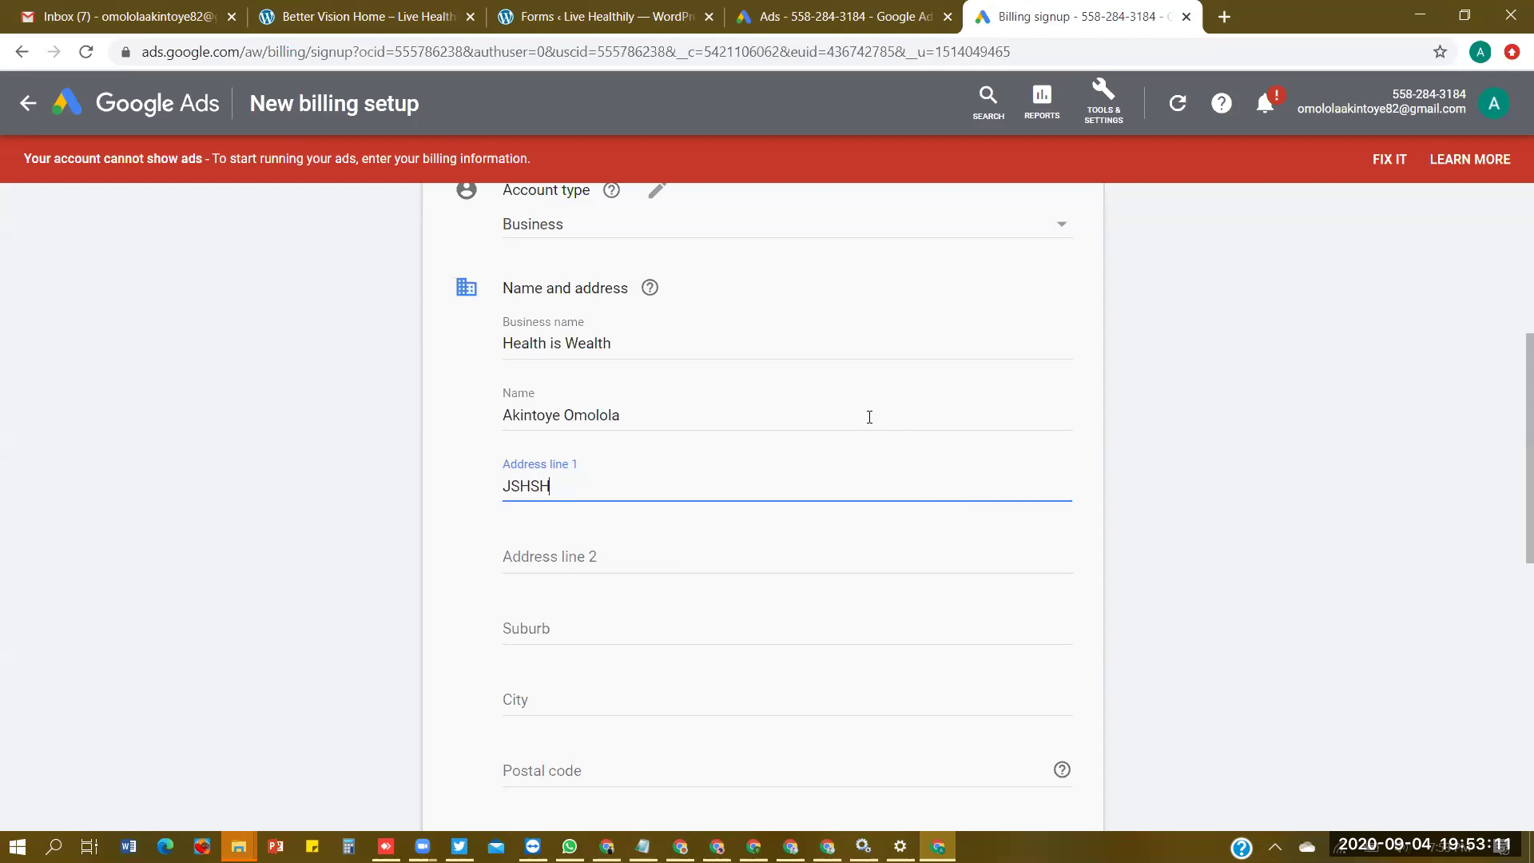
key(BackSpace)
key(BackSpace)
key(BackSpace)
key(BackSpace)
key(BackSpace)
text(Yaba, Lagos)
- Enter City 344444 and Postal code 100001 in the billing address
scroll(1511, 352, down, 1)
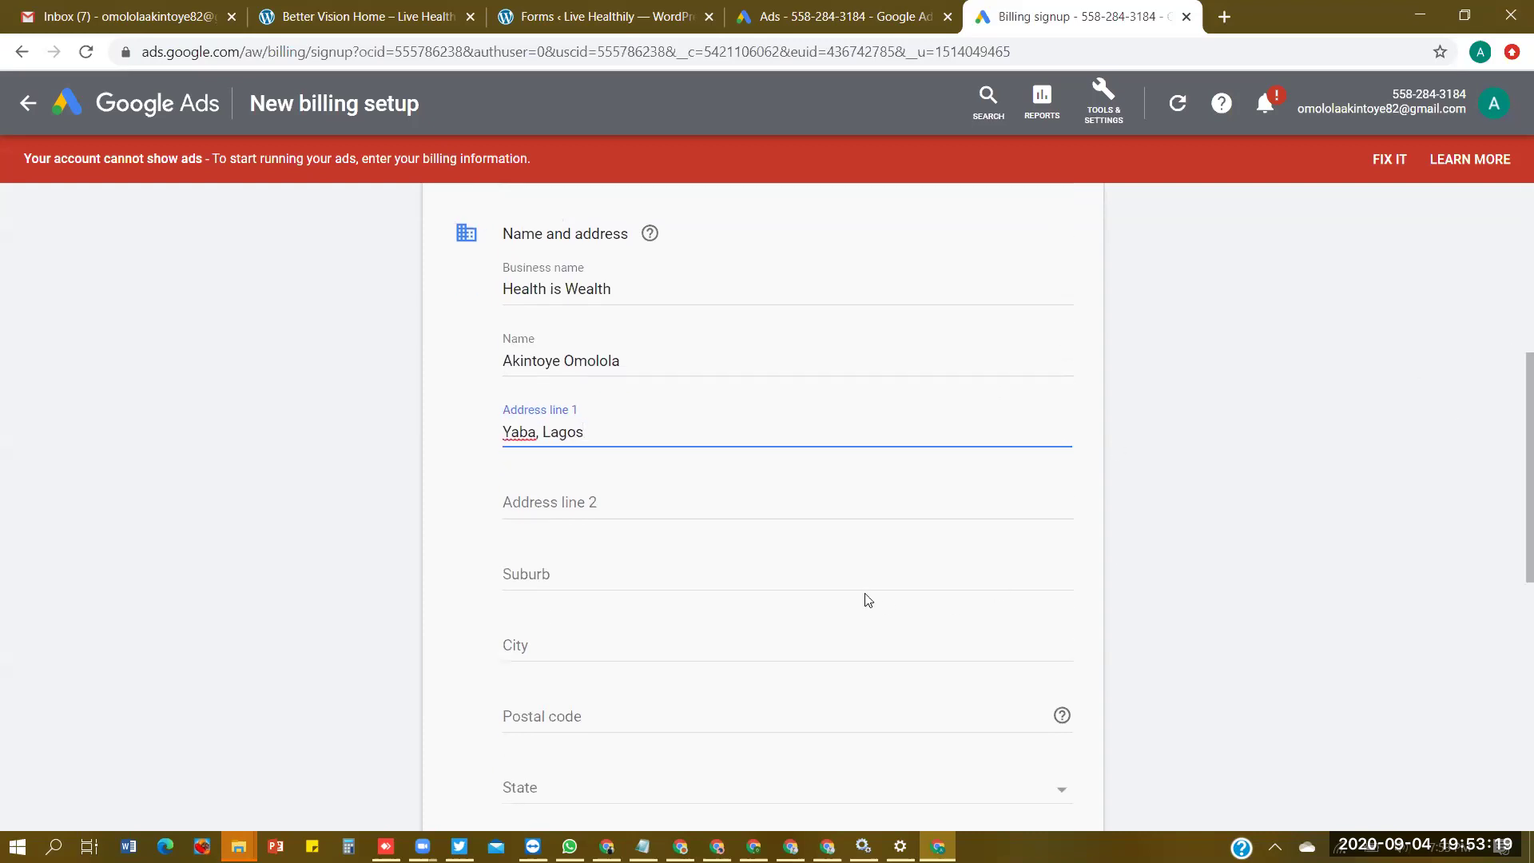
scroll(1510, 544, down, 1)
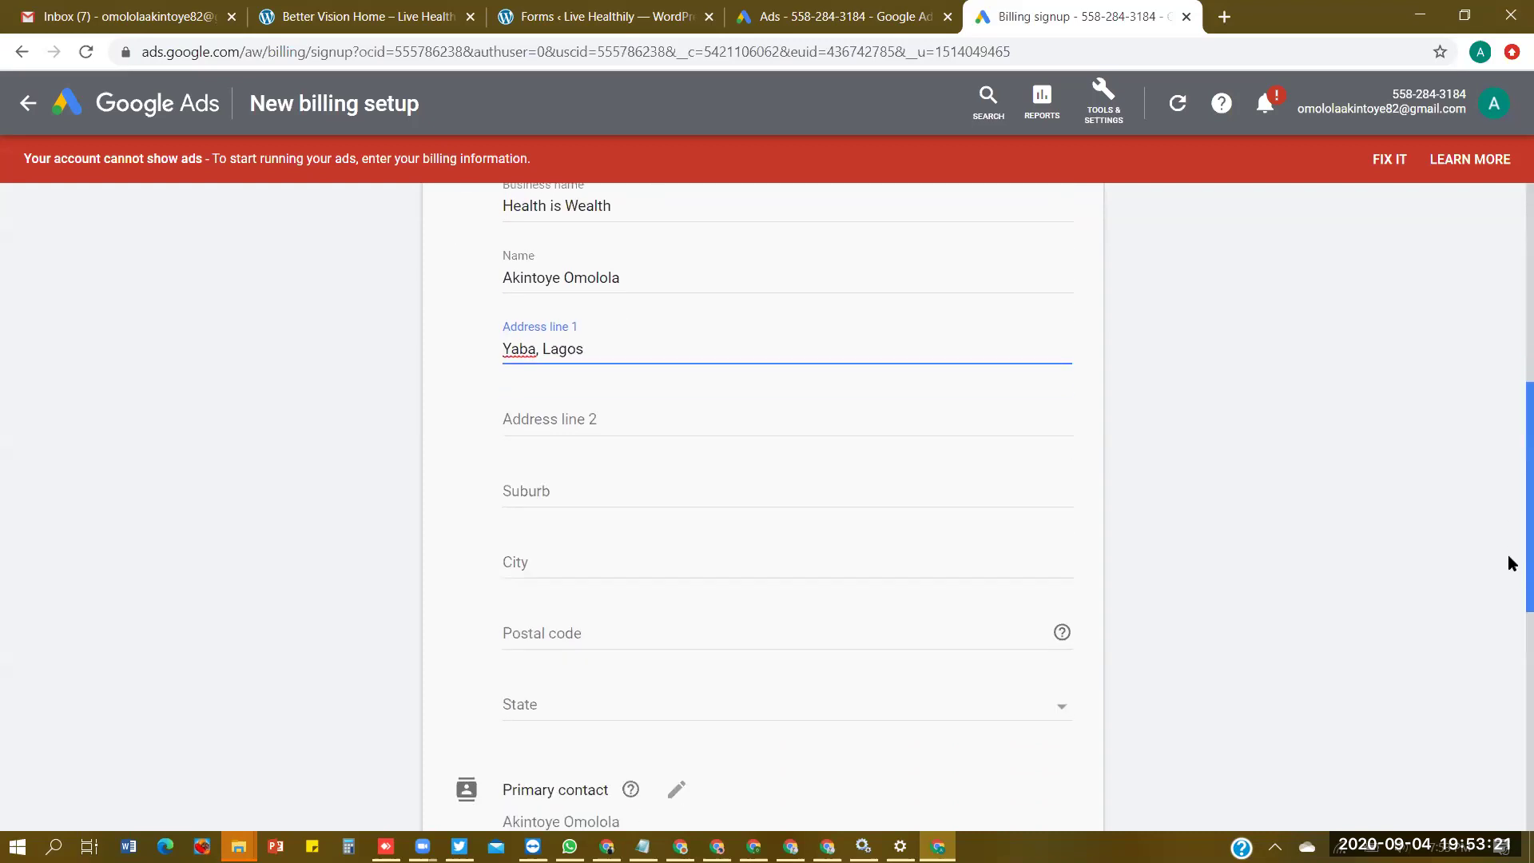
click(646, 525)
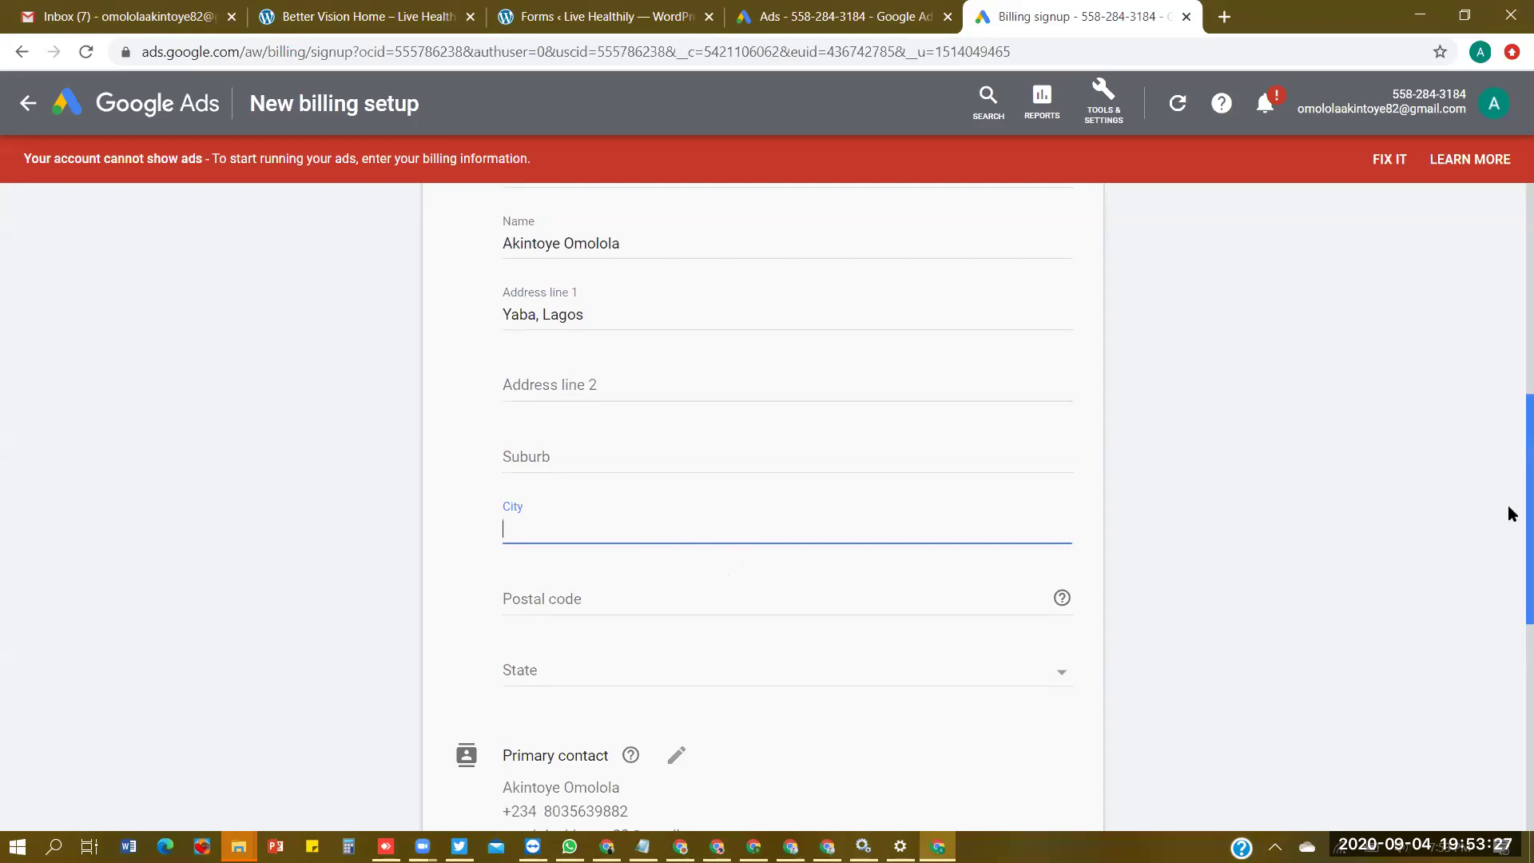
scroll(1510, 528, down, 1)
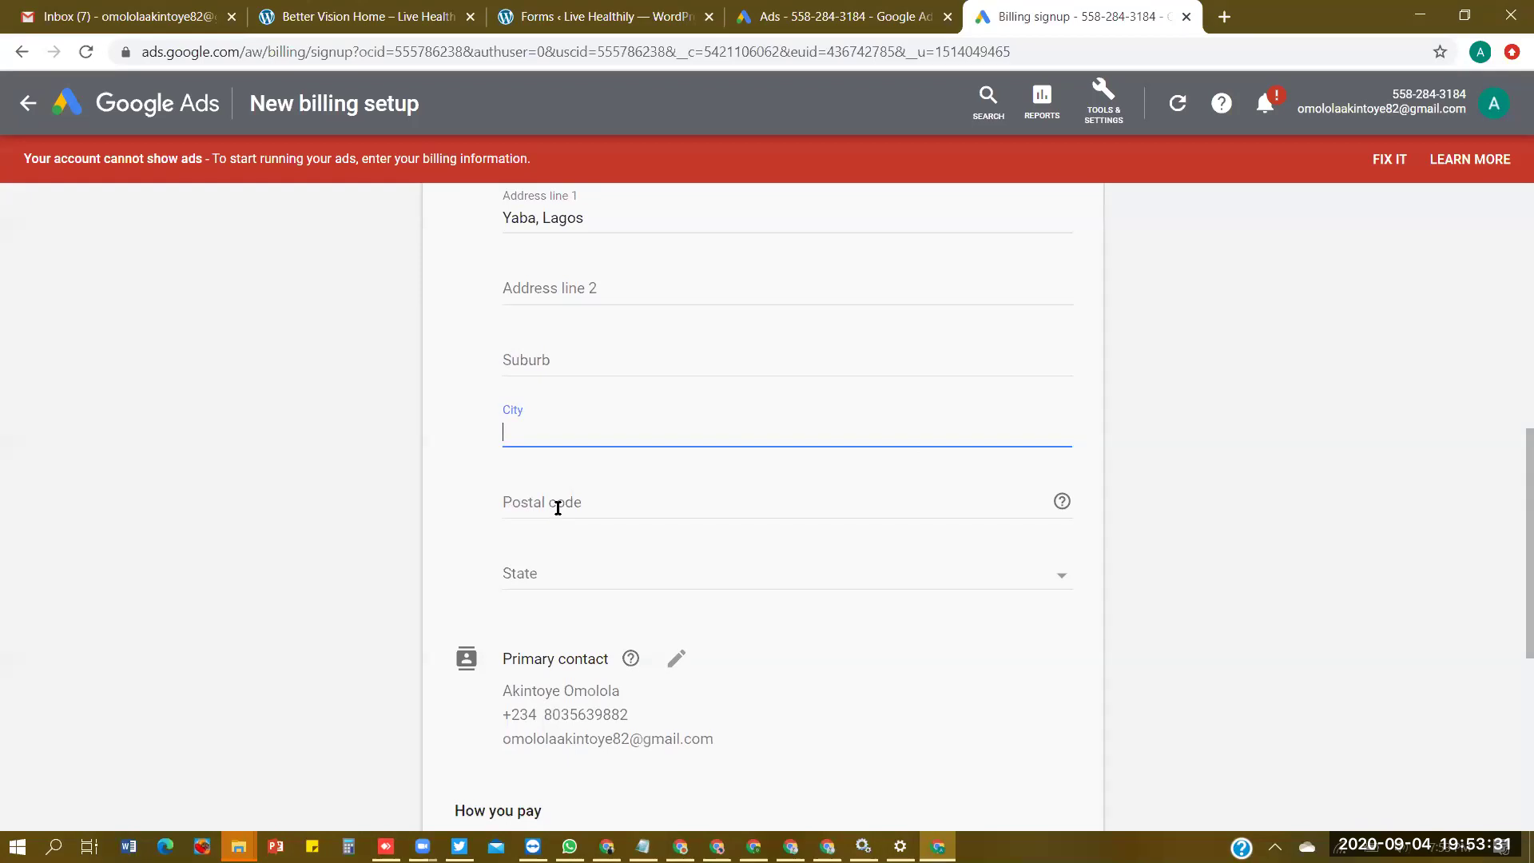
text(344444)
click(580, 503)
text(100001)
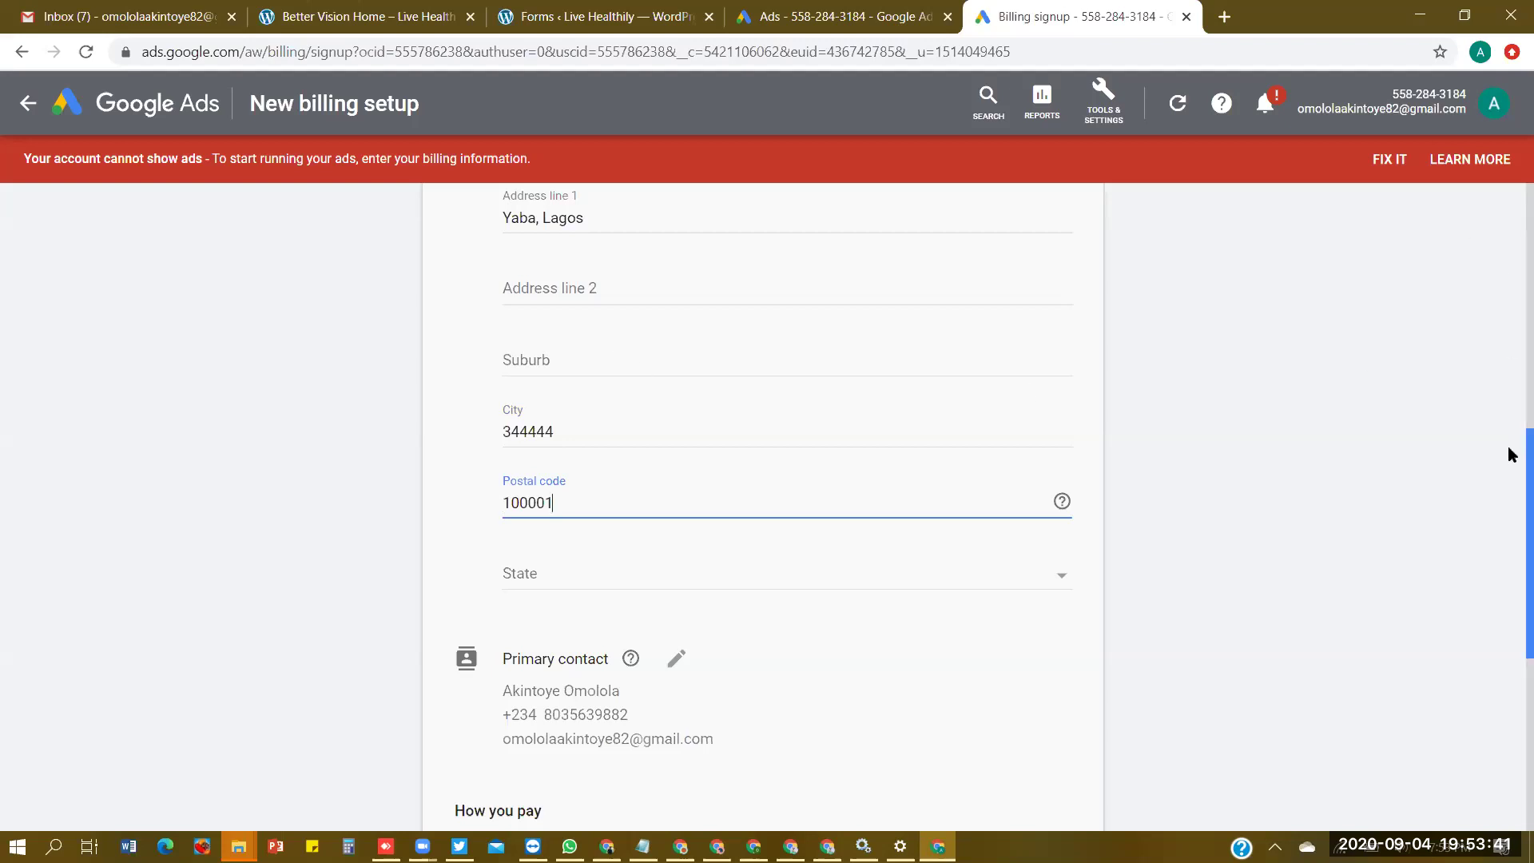
- Choose Lagos from the State dropdown of the billing address
click(694, 585)
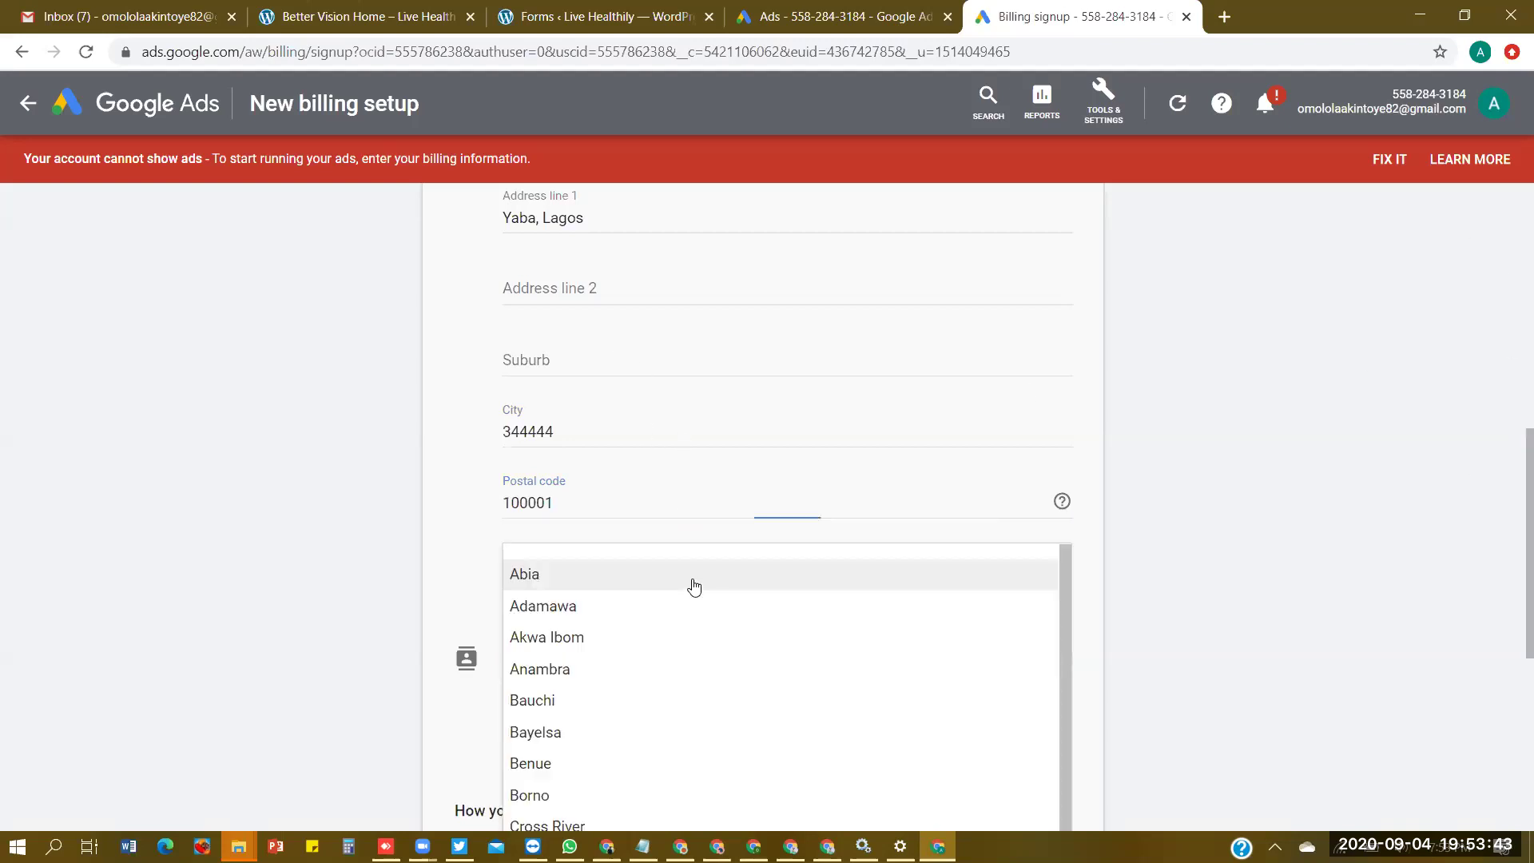
scroll(693, 586, down, 10)
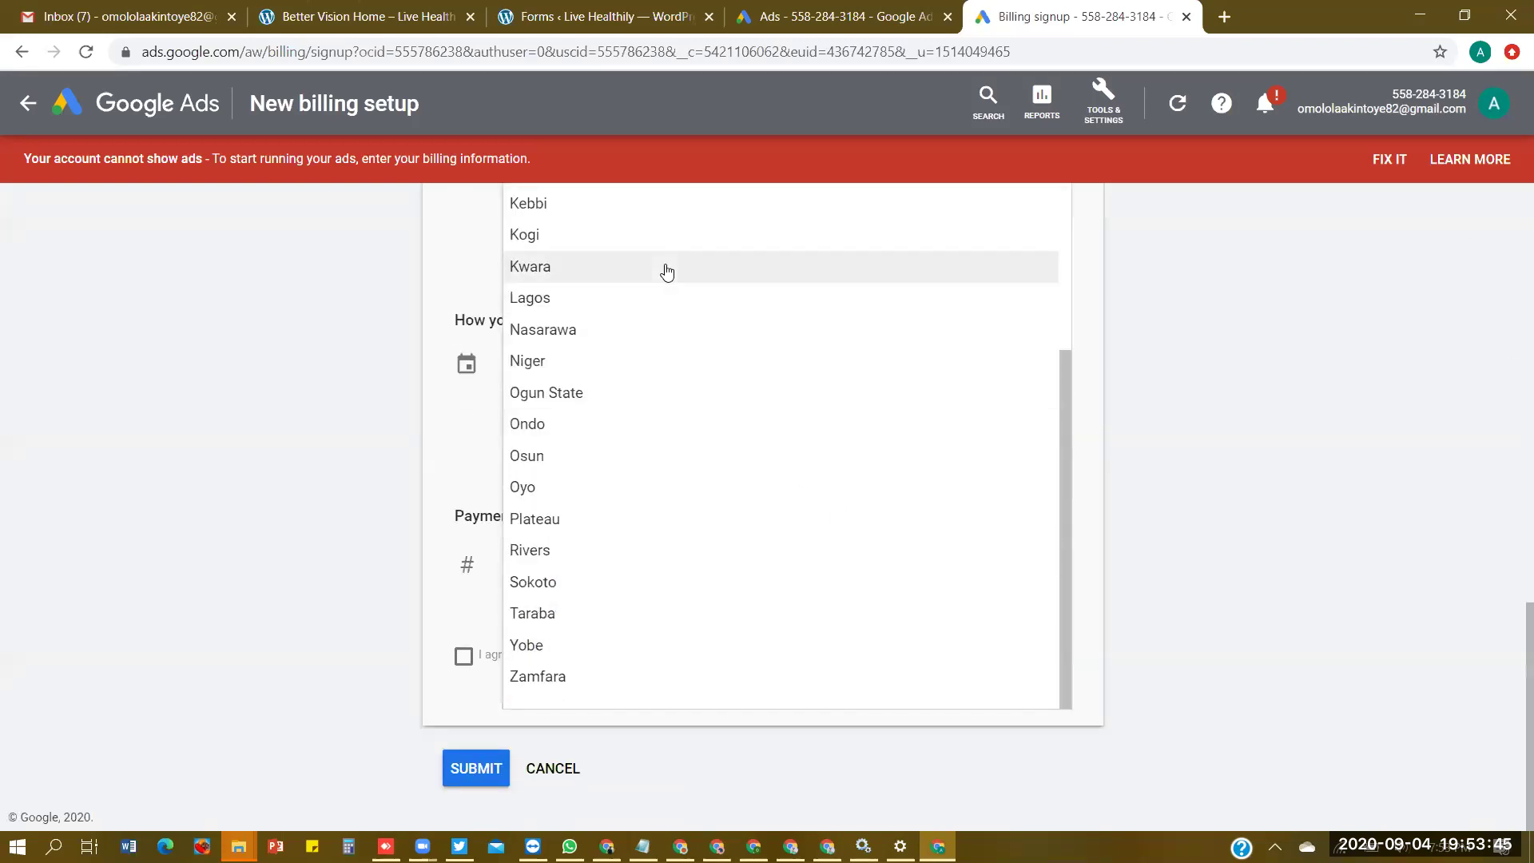
click(682, 300)
drag(1508, 628, 1508, 536)
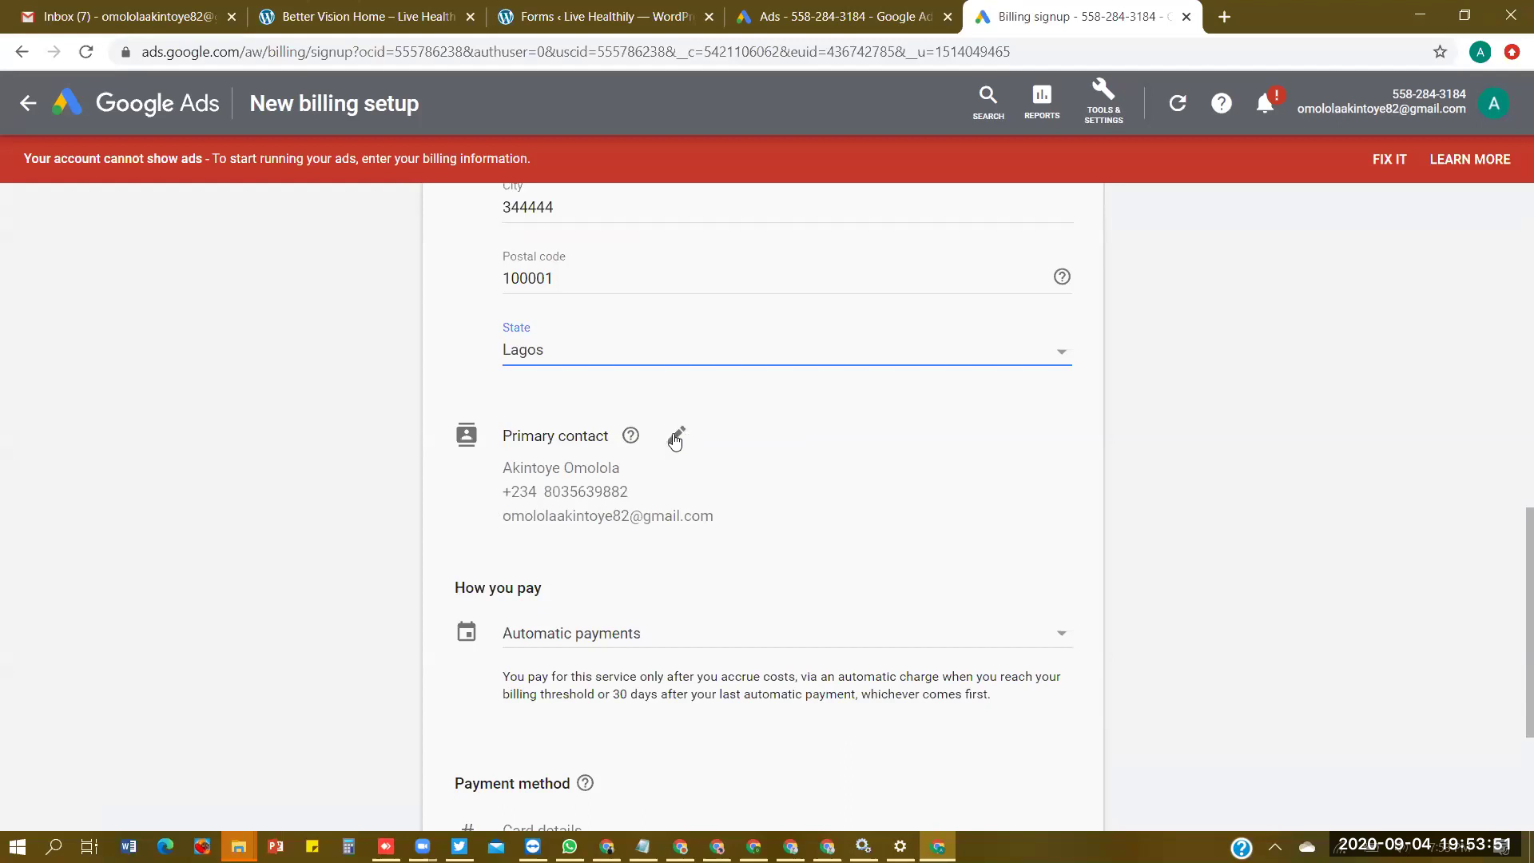
scroll(1513, 579, down, 1)
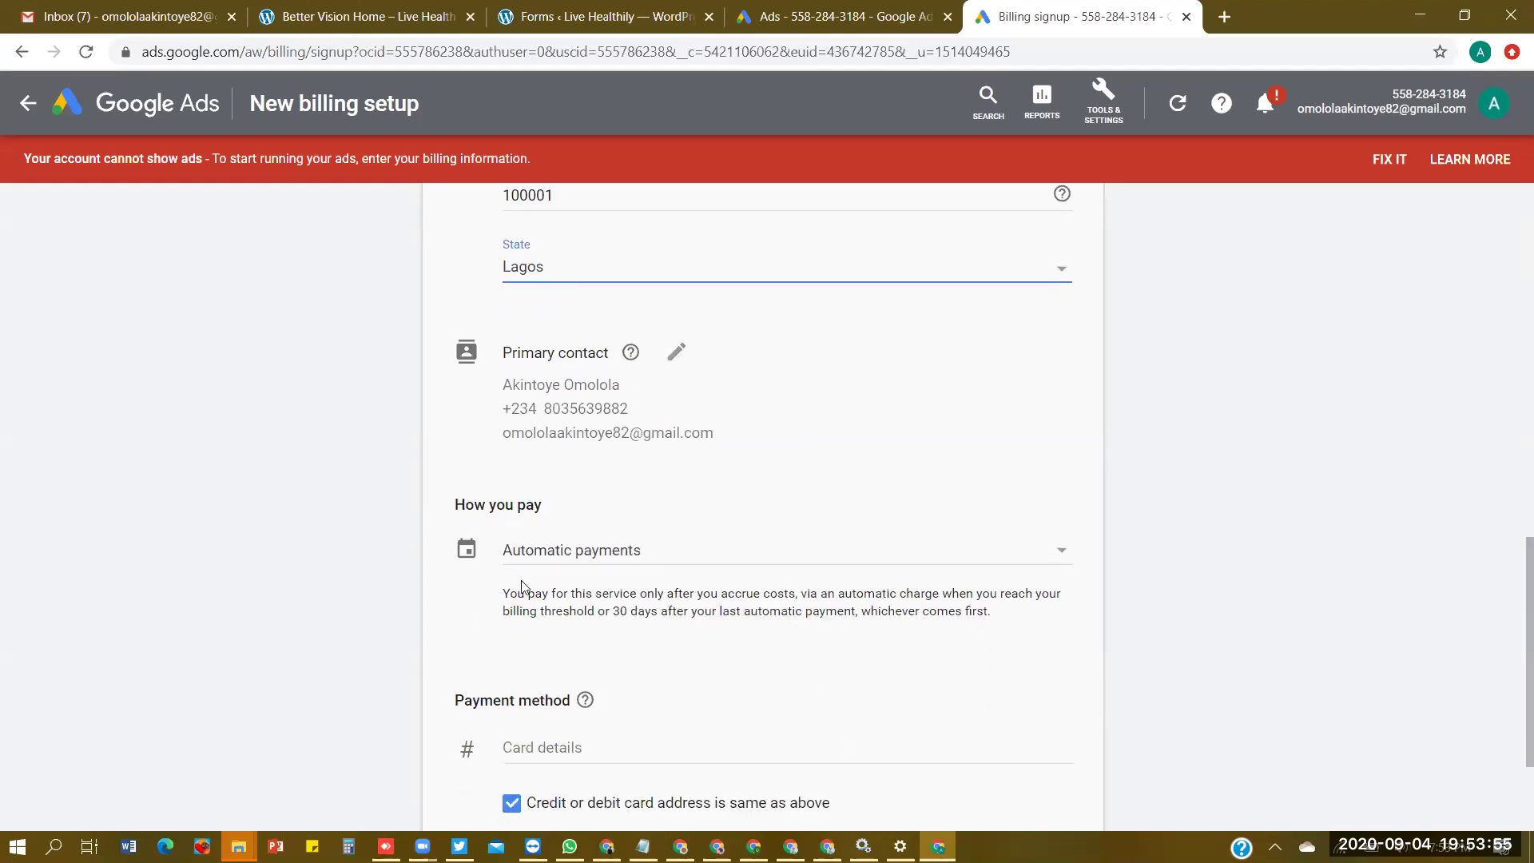
- Open the How you pay dropdown currently set to Automatic payments
click(707, 564)
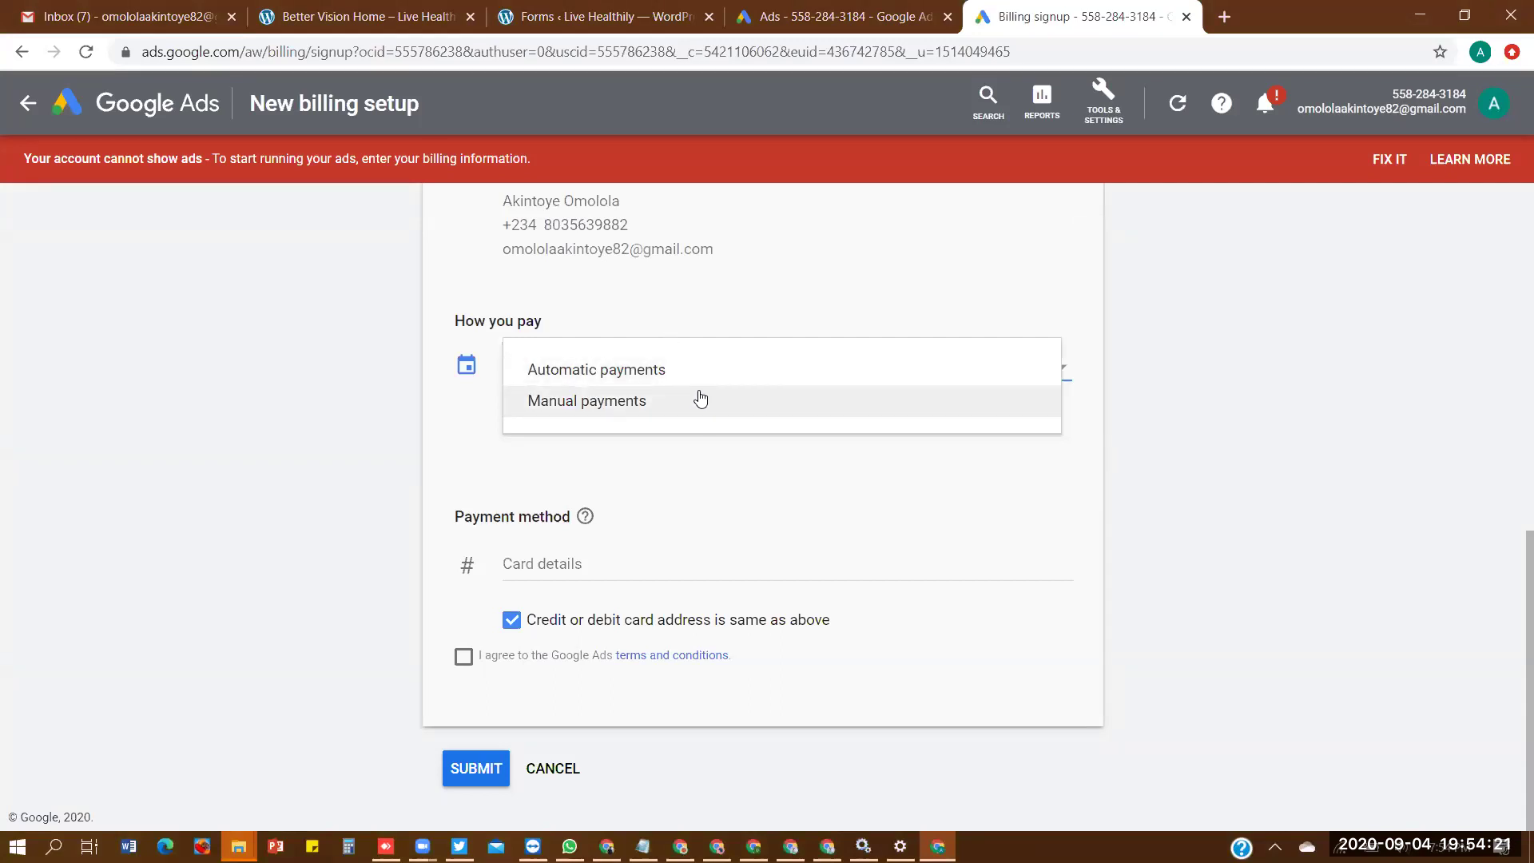
- Switch to Manual payments and enter a $4 payment amount
click(700, 400)
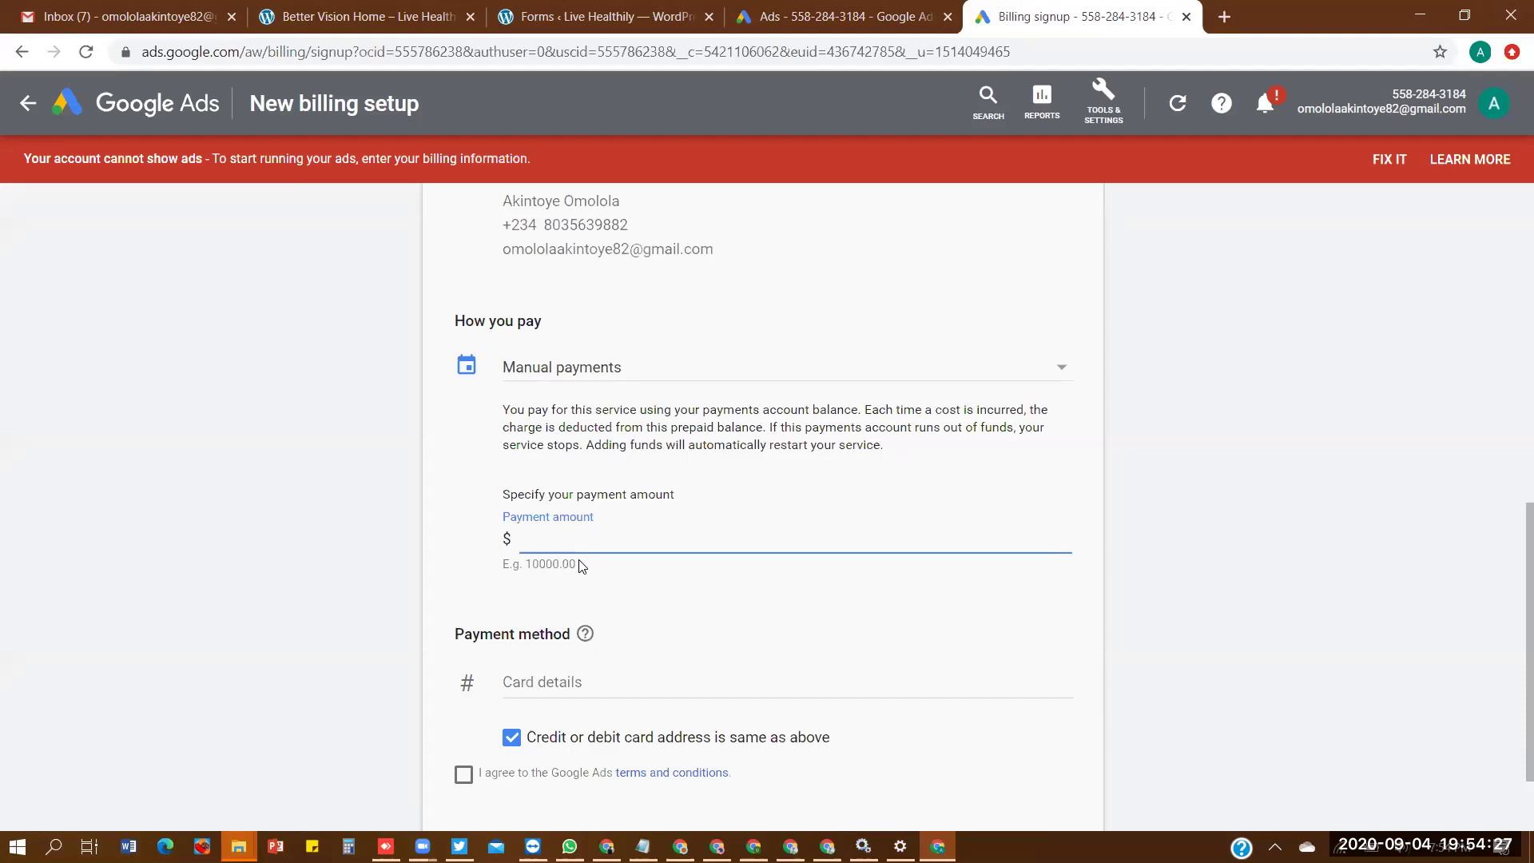
text(11)
key(BackSpace)
key(BackSpace)
text(4)
click(1043, 587)
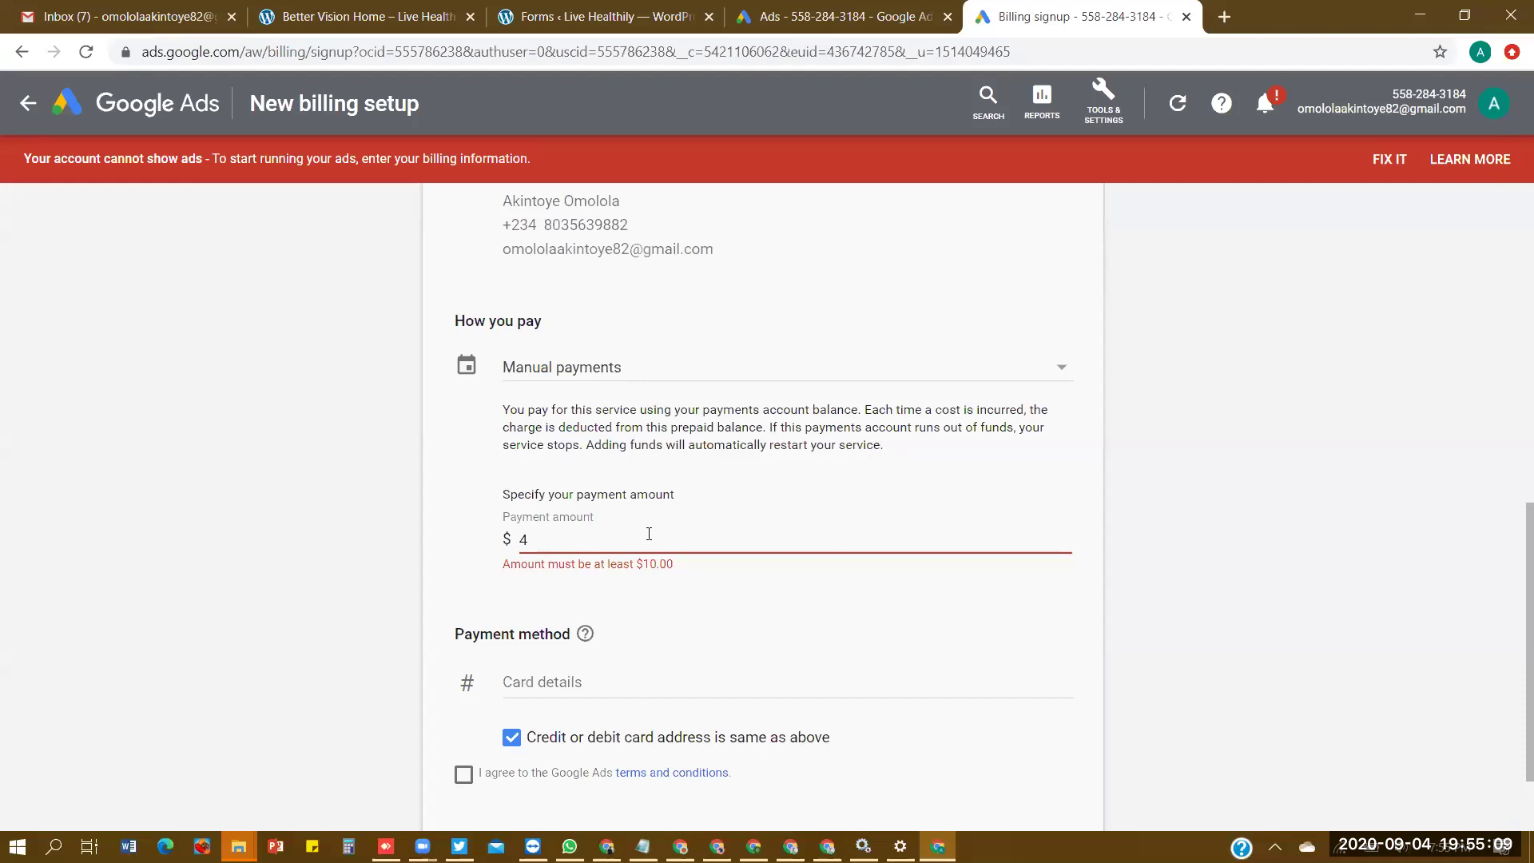
- Switch How you pay back to Automatic payments
click(927, 370)
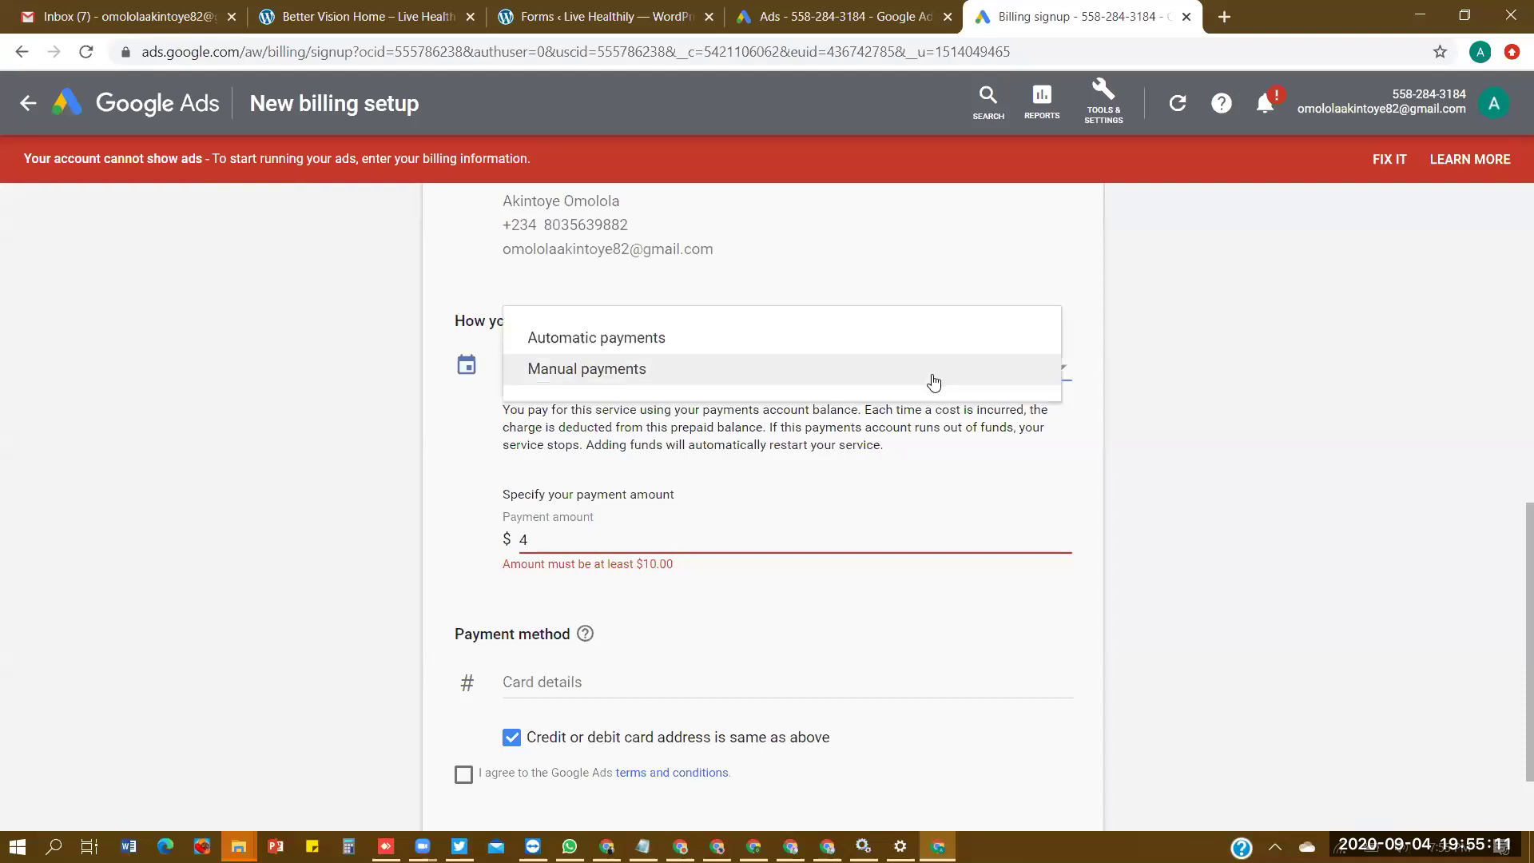
click(852, 336)
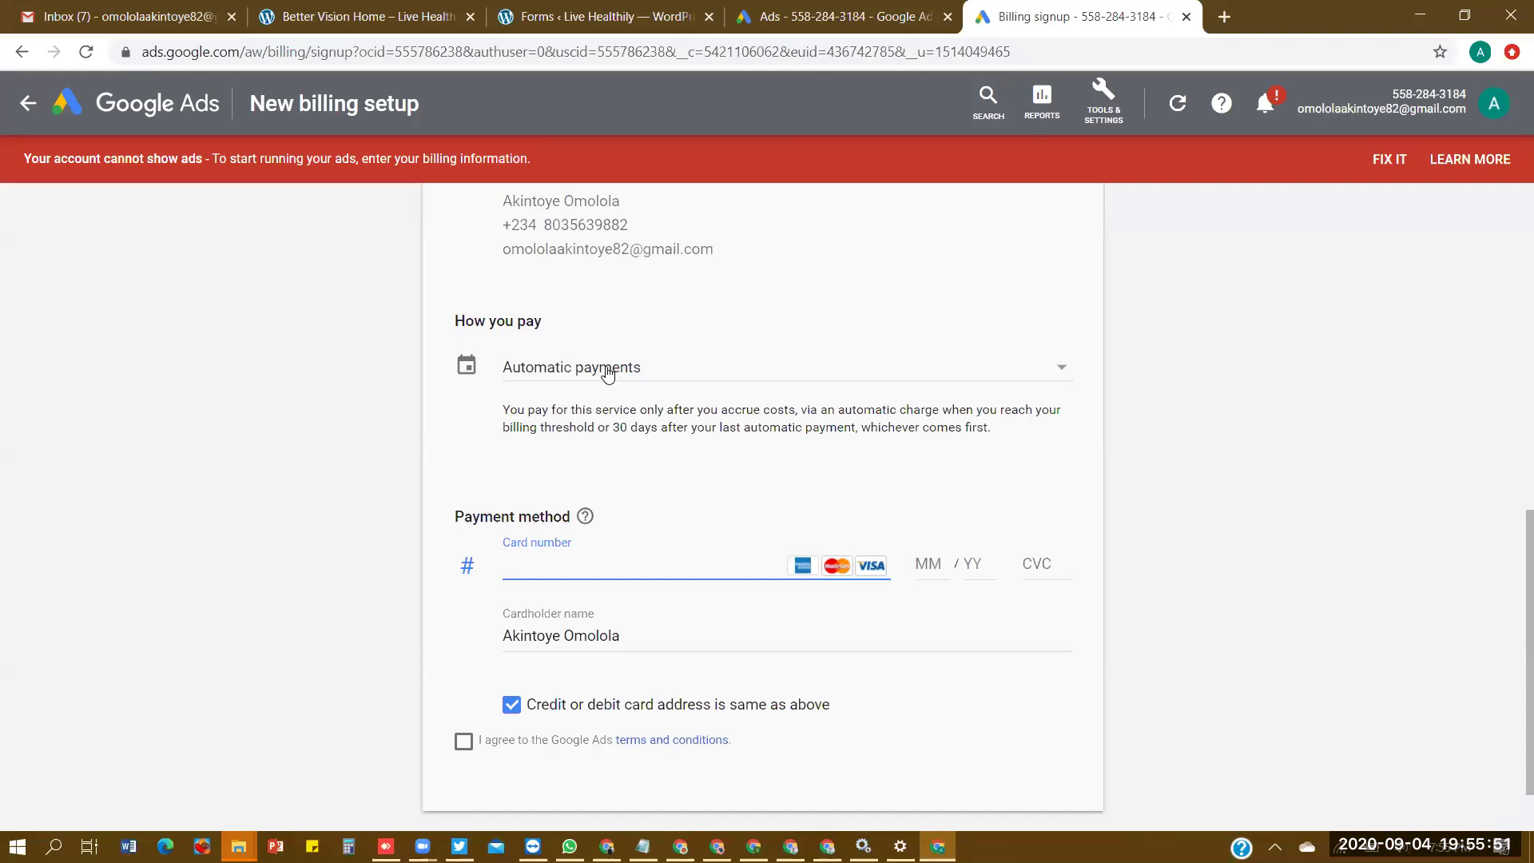
click(1491, 102)
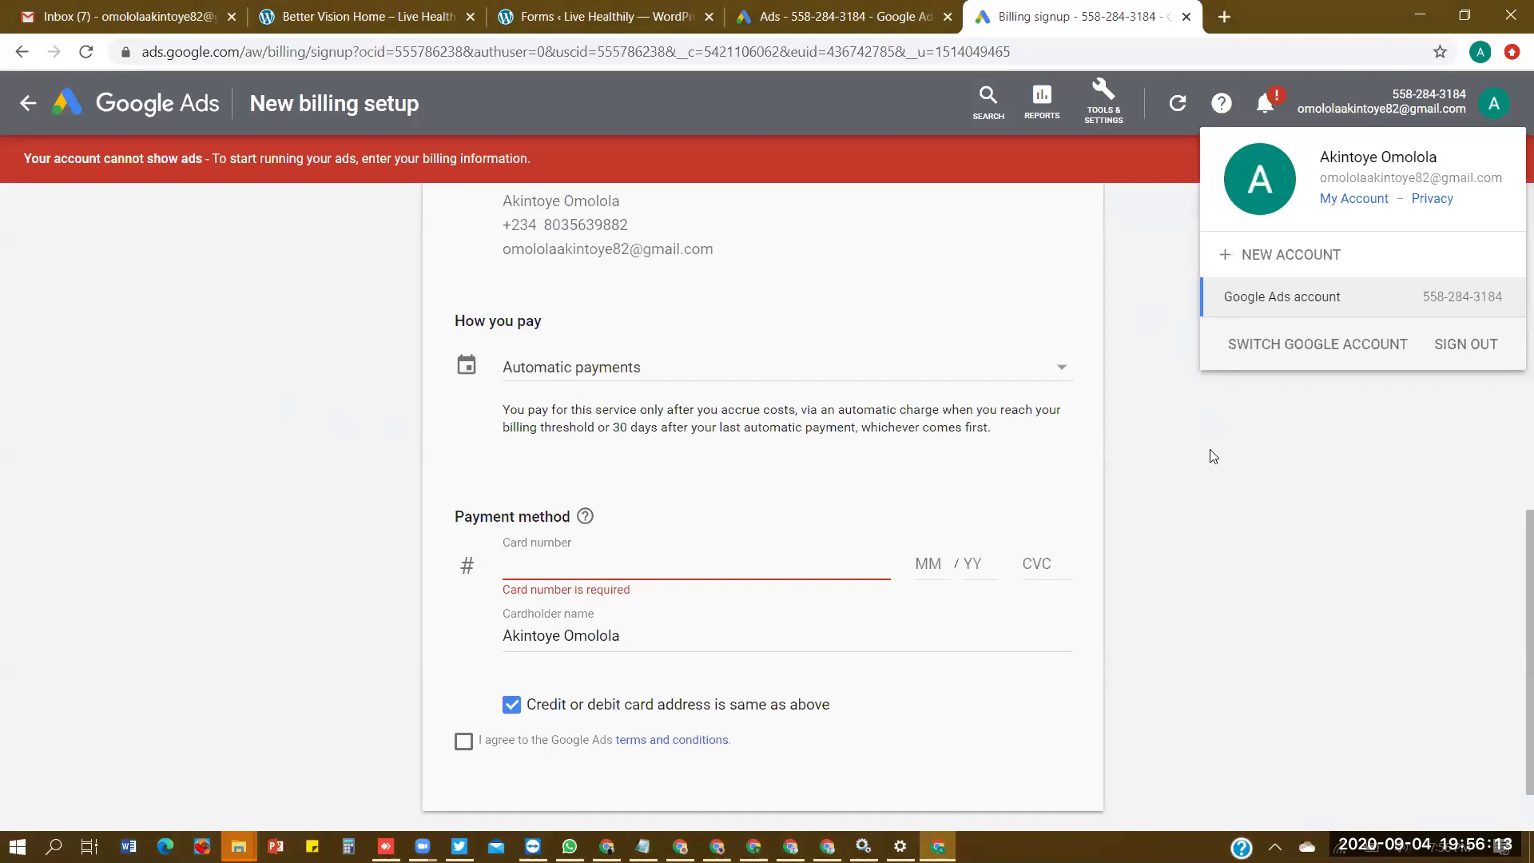
click(1146, 437)
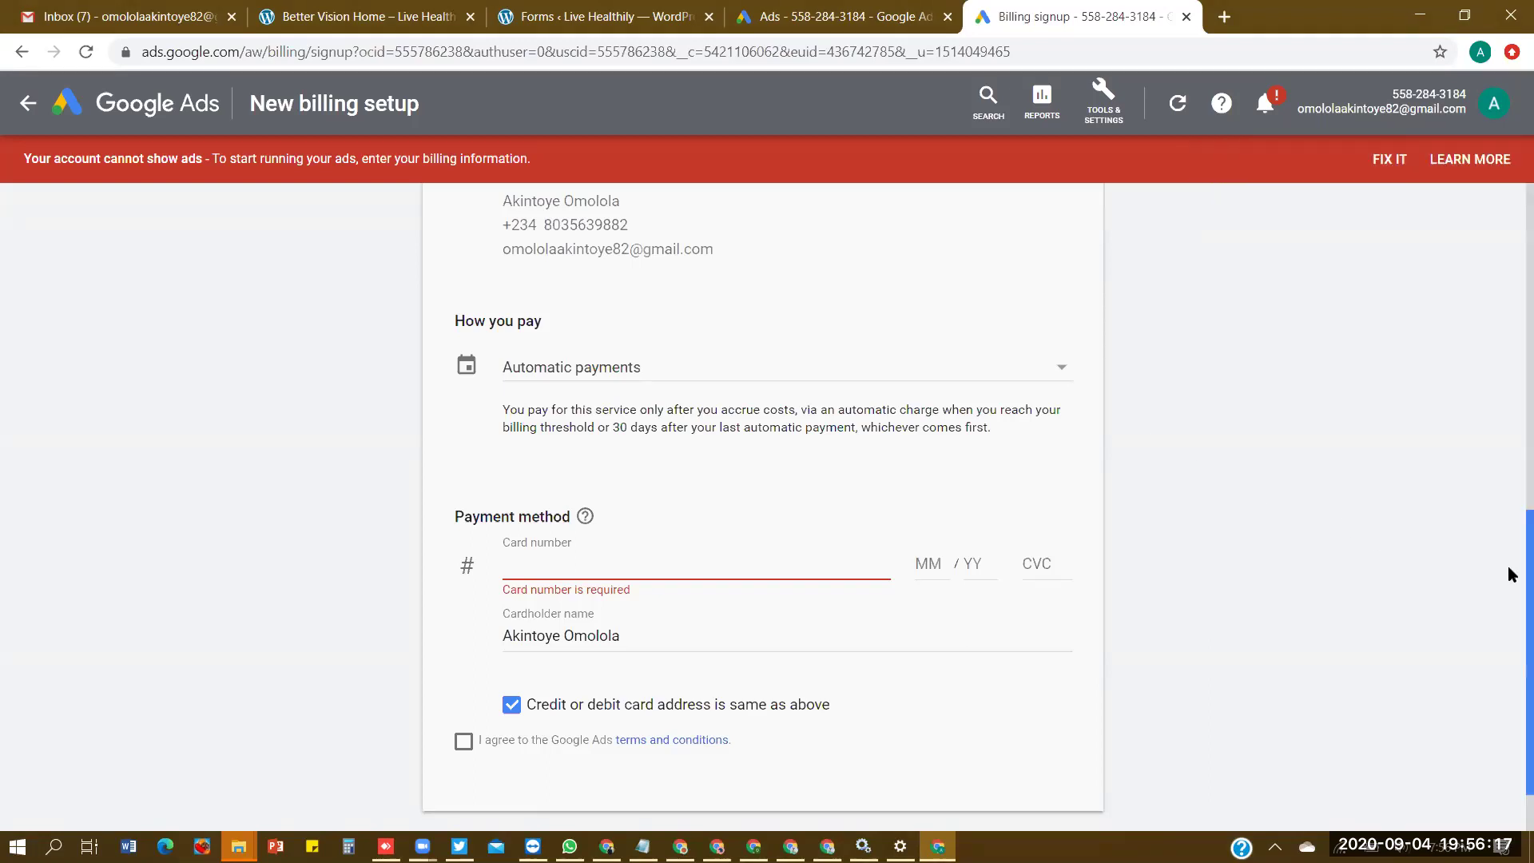
drag(1508, 566, 1508, 603)
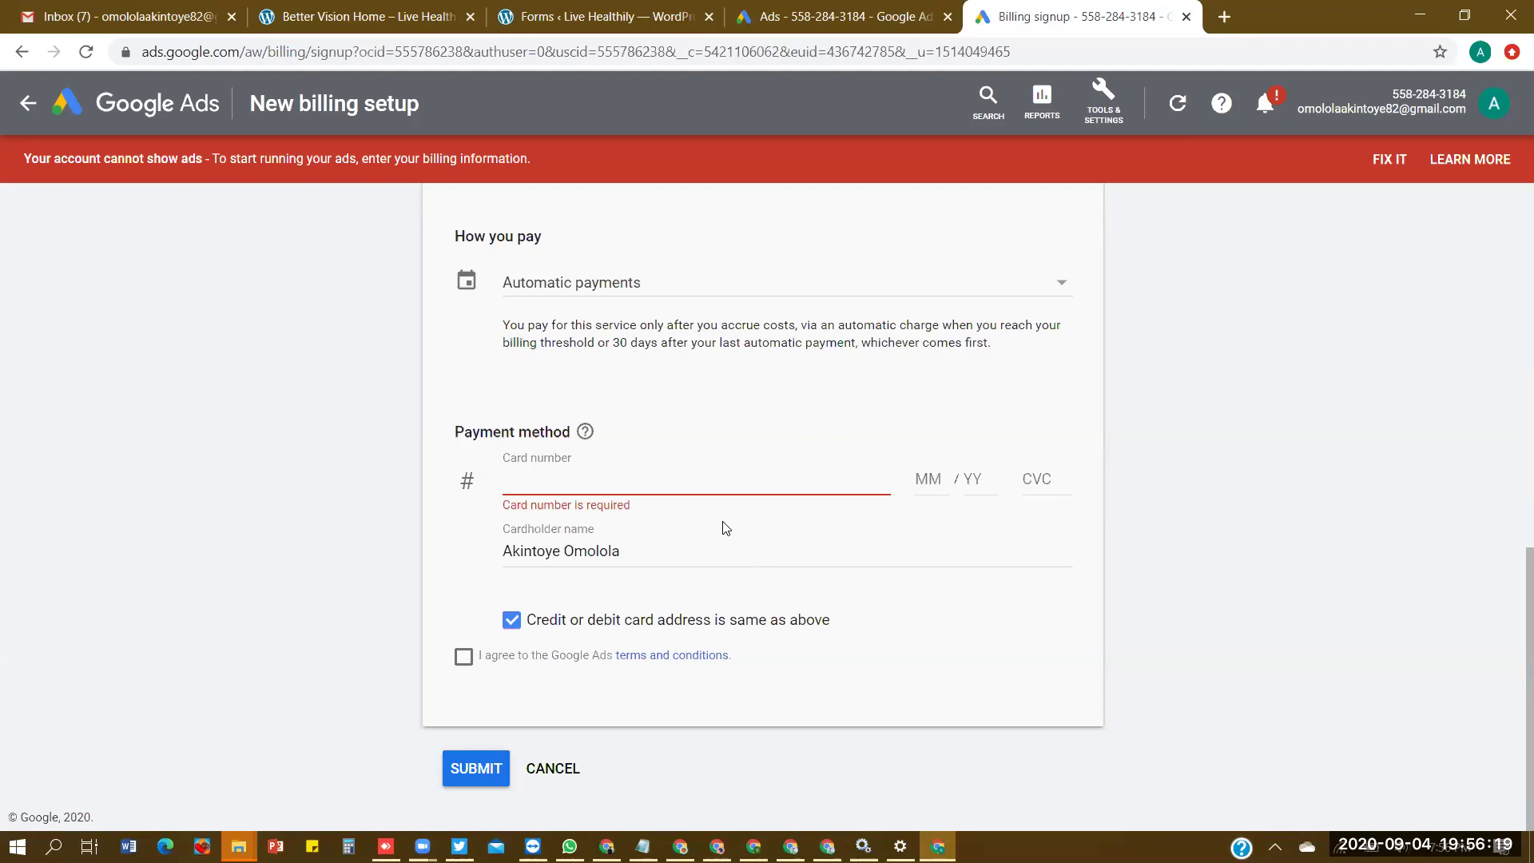
- Enter the card number, 11/20 expiry and security code, then select the cardholder name text
click(714, 482)
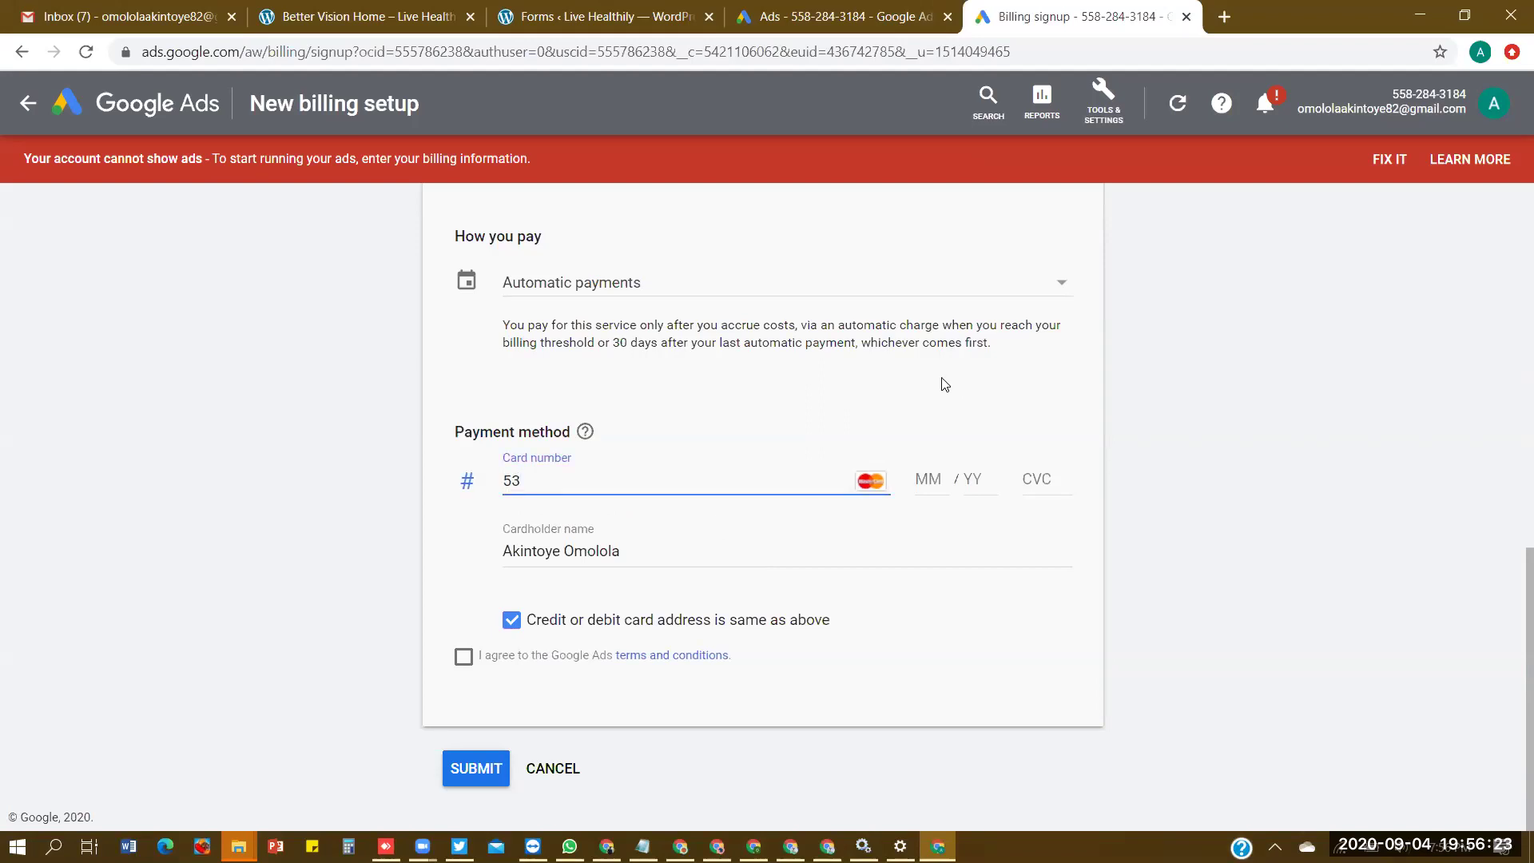
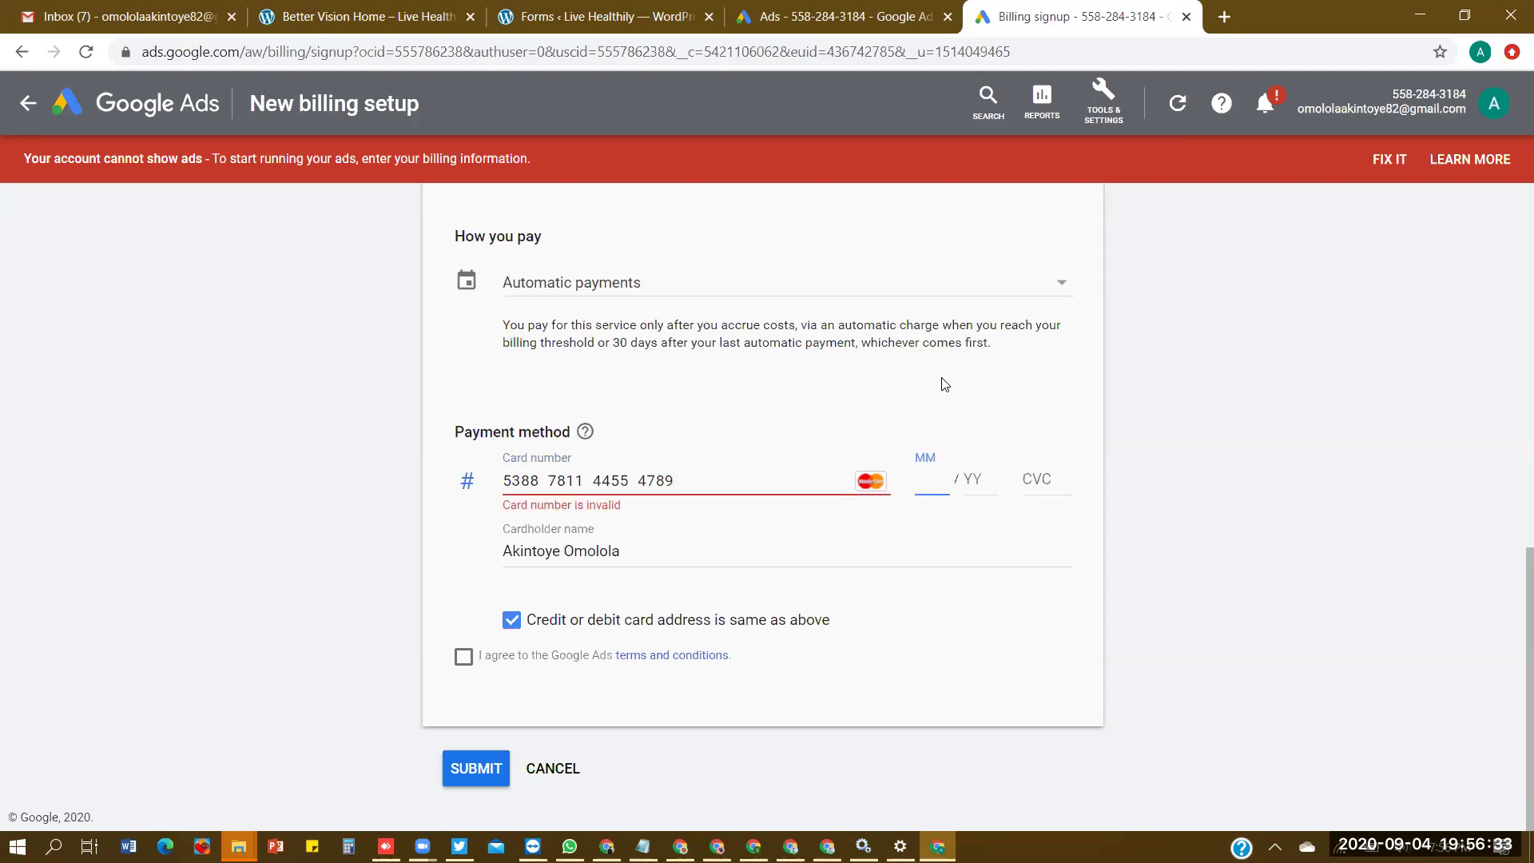
click(631, 545)
drag(630, 548, 472, 558)
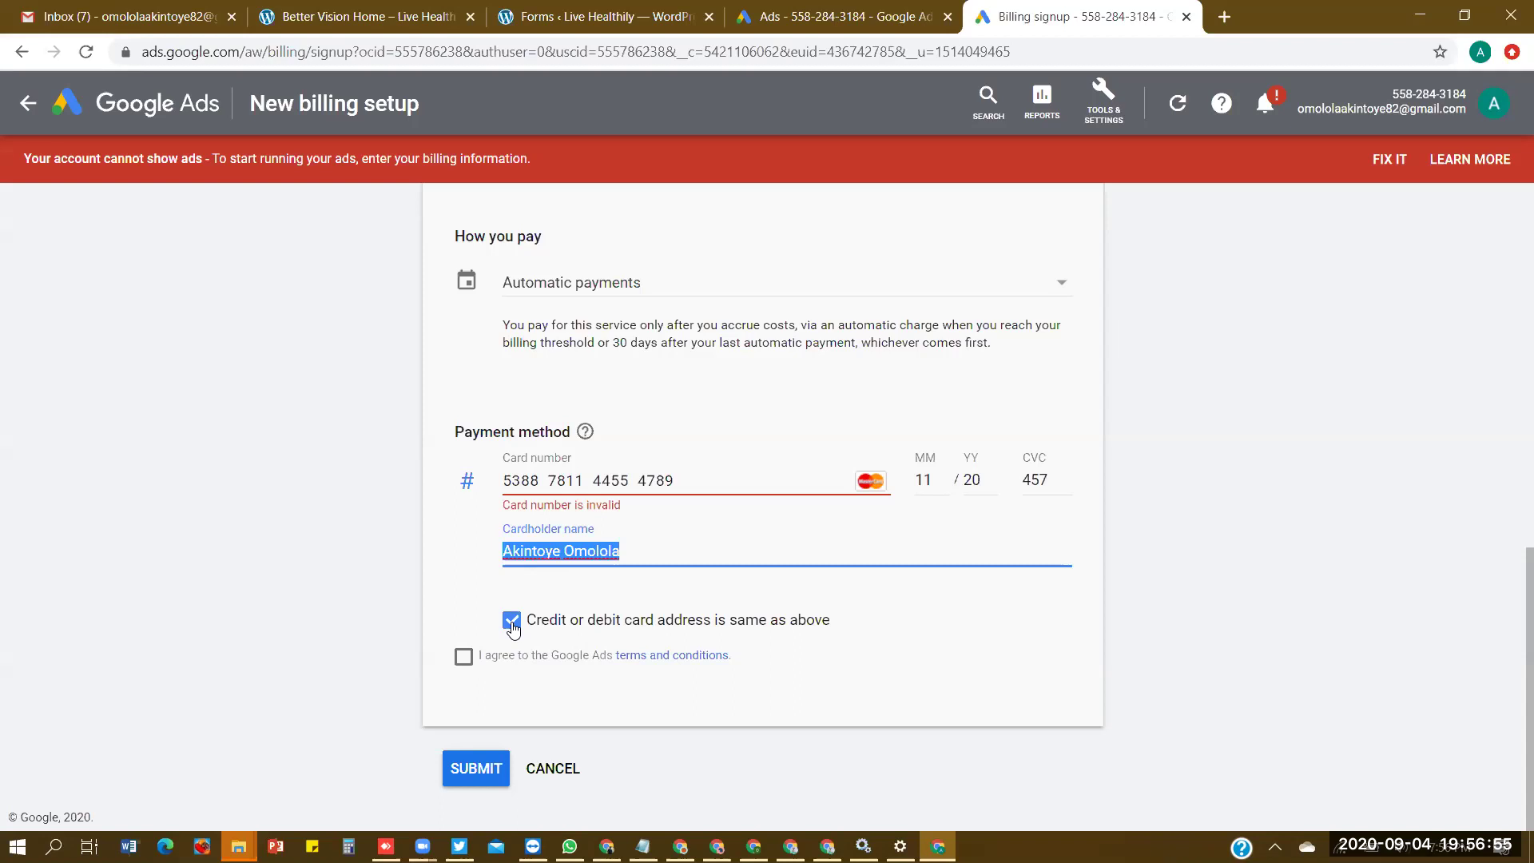
drag(1508, 642, 1508, 511)
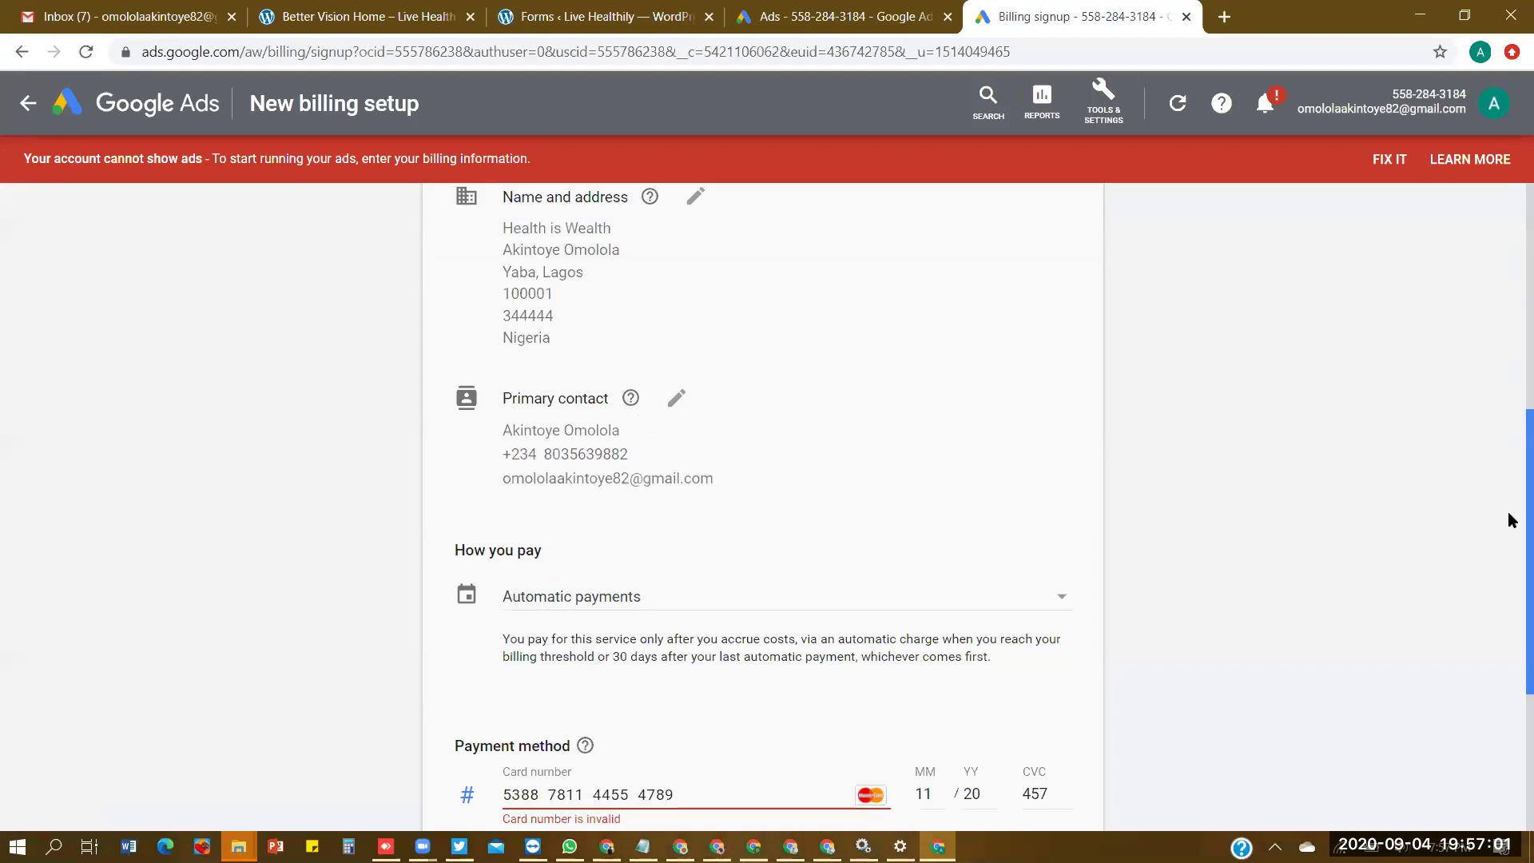
- Review the entered billing details and tick 'I agree to the Google Ads terms and conditions'
scroll(646, 228, up, 2)
scroll(1506, 352, up, 2)
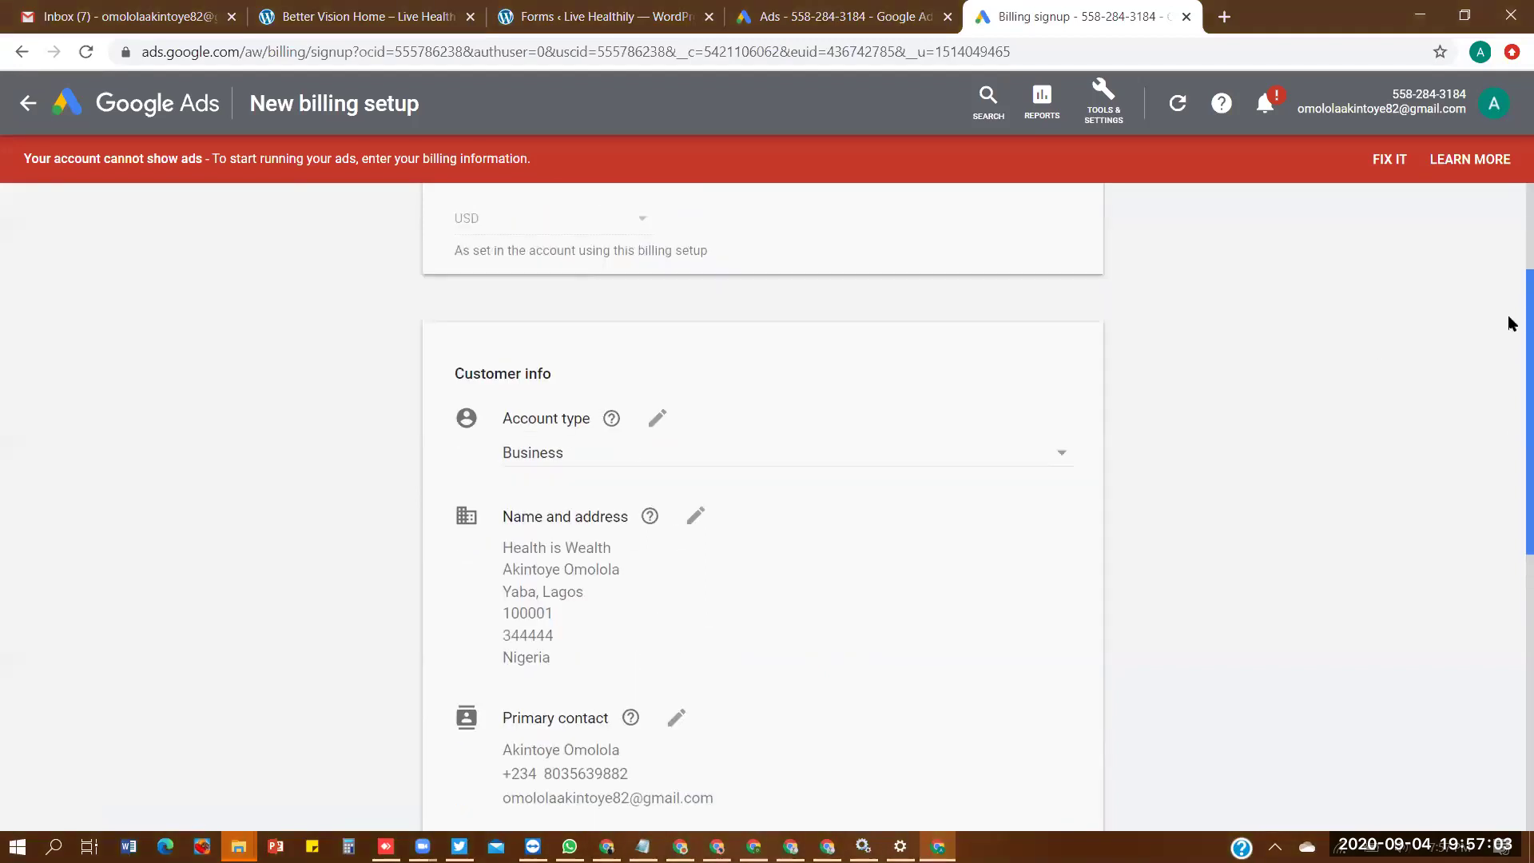
drag(1513, 323, 1508, 691)
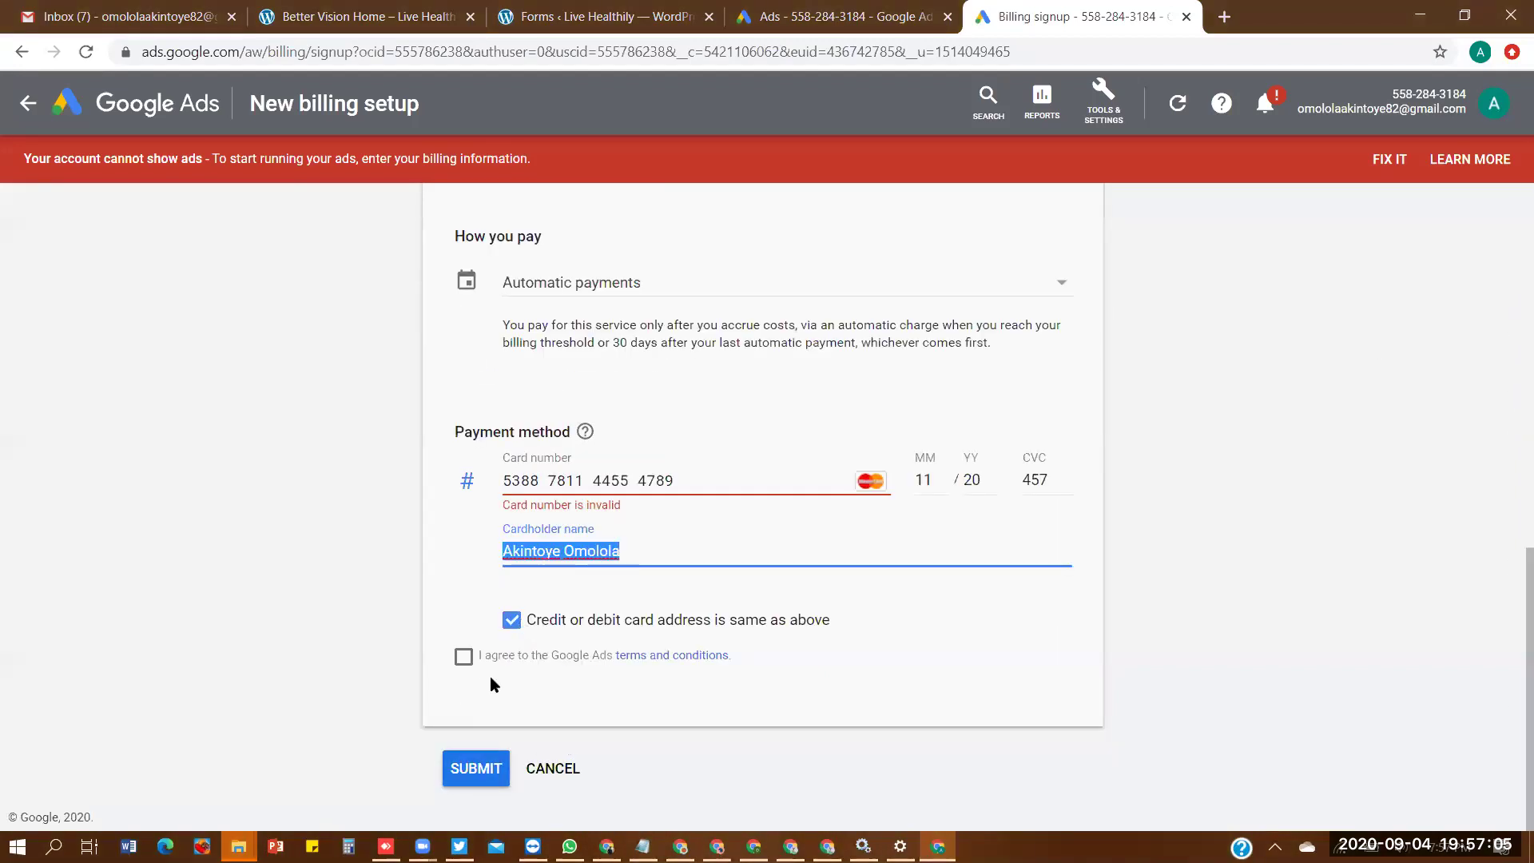
click(463, 657)
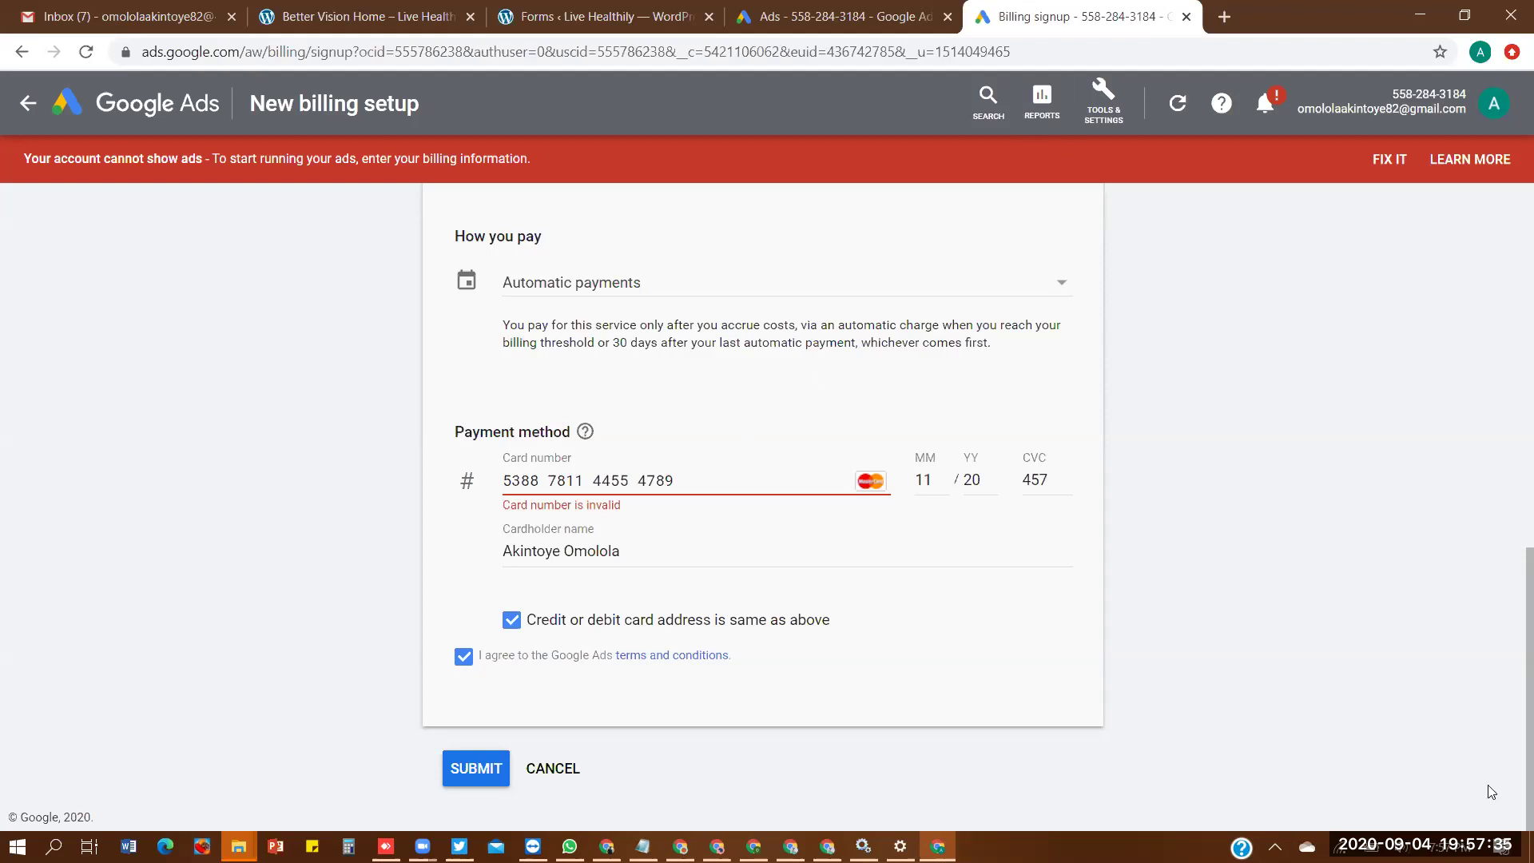
drag(1509, 692, 1089, 172)
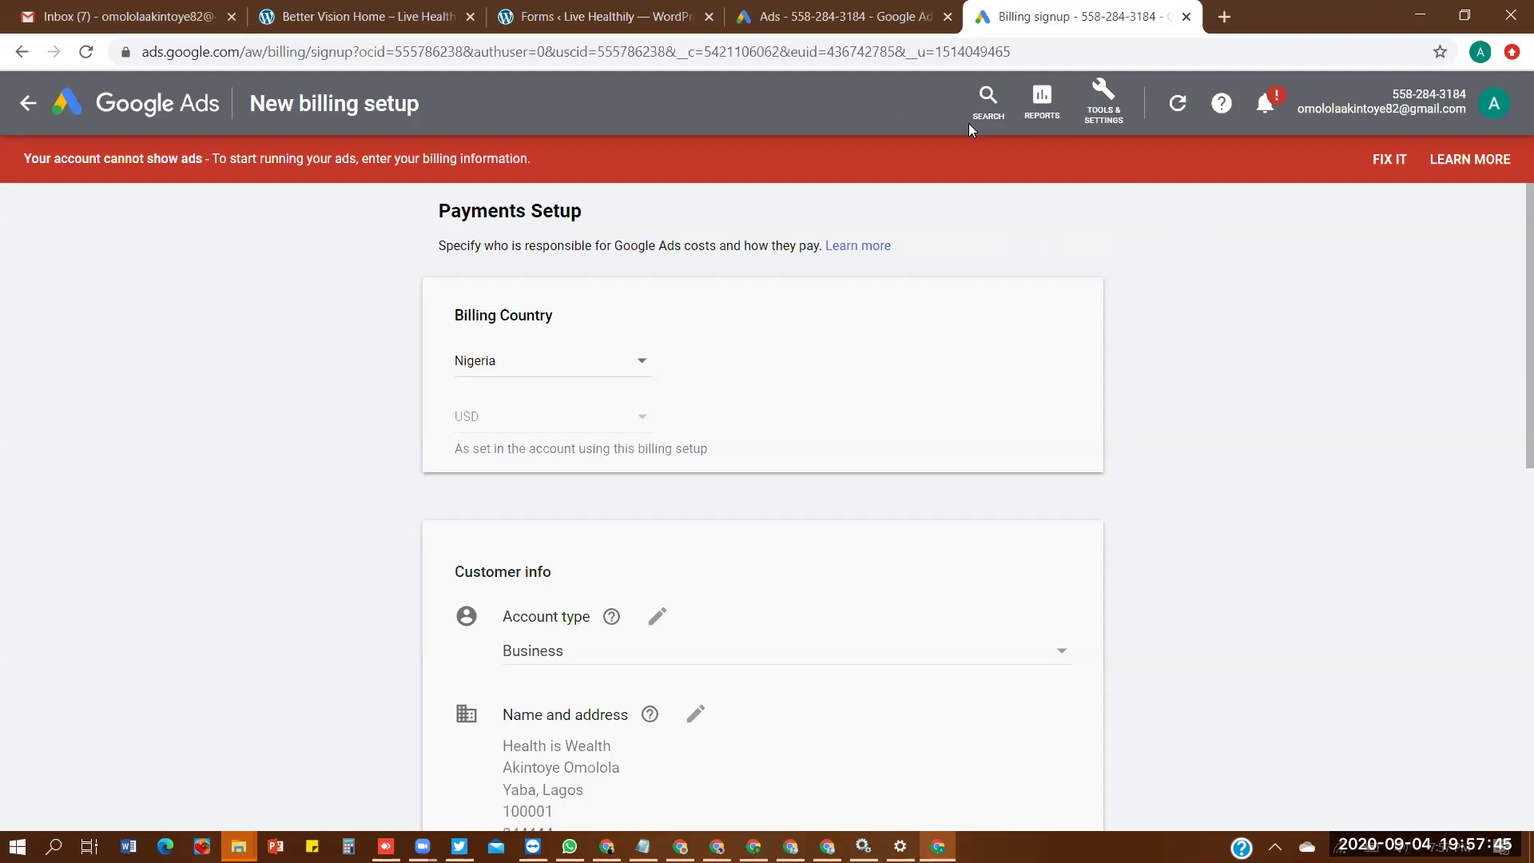
click(867, 18)
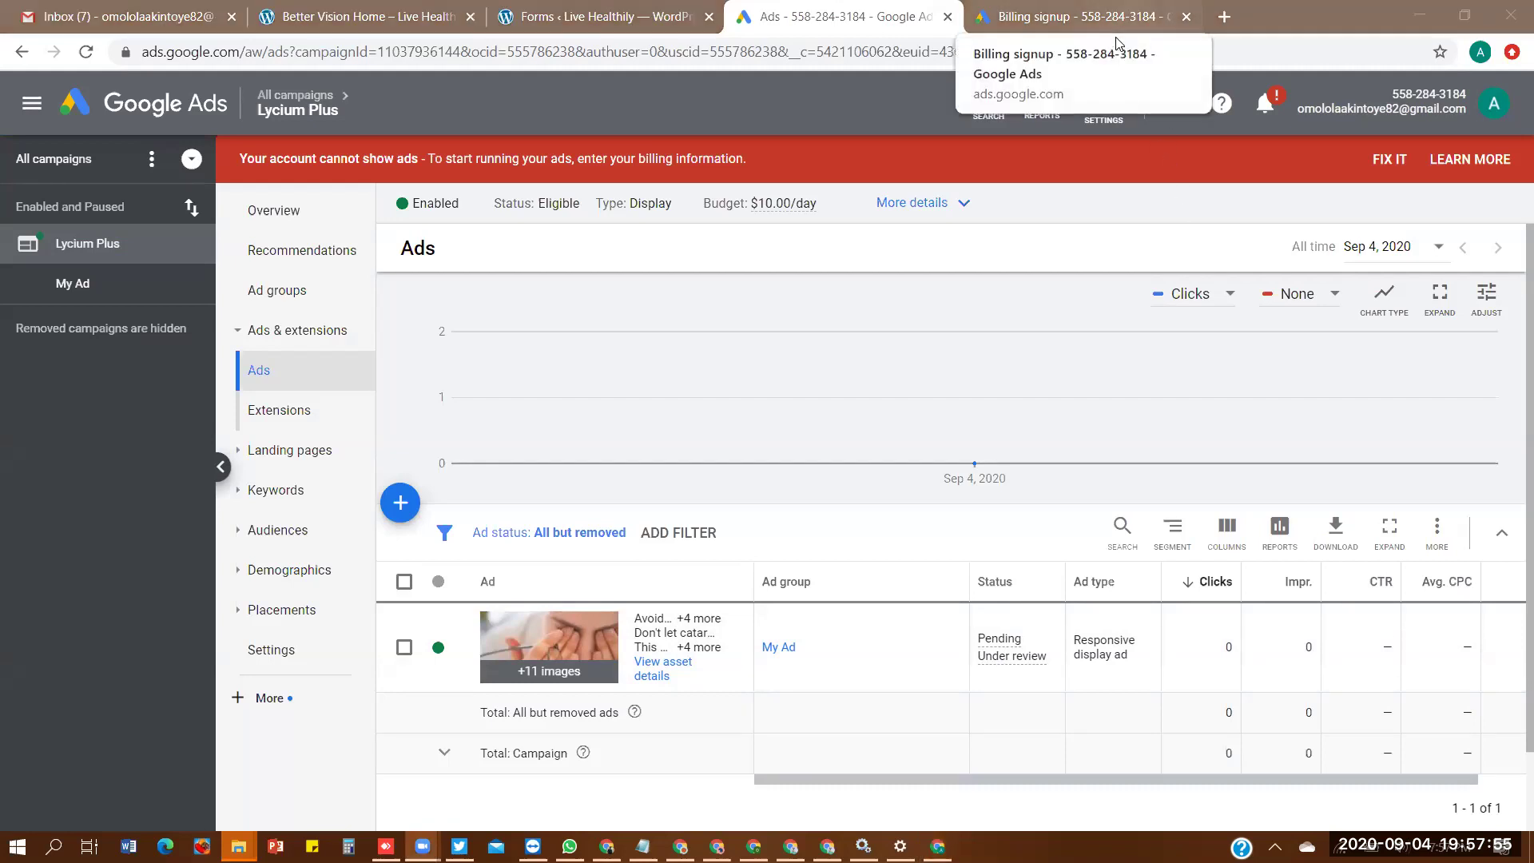
click(1117, 42)
scroll(1507, 443, down, 7)
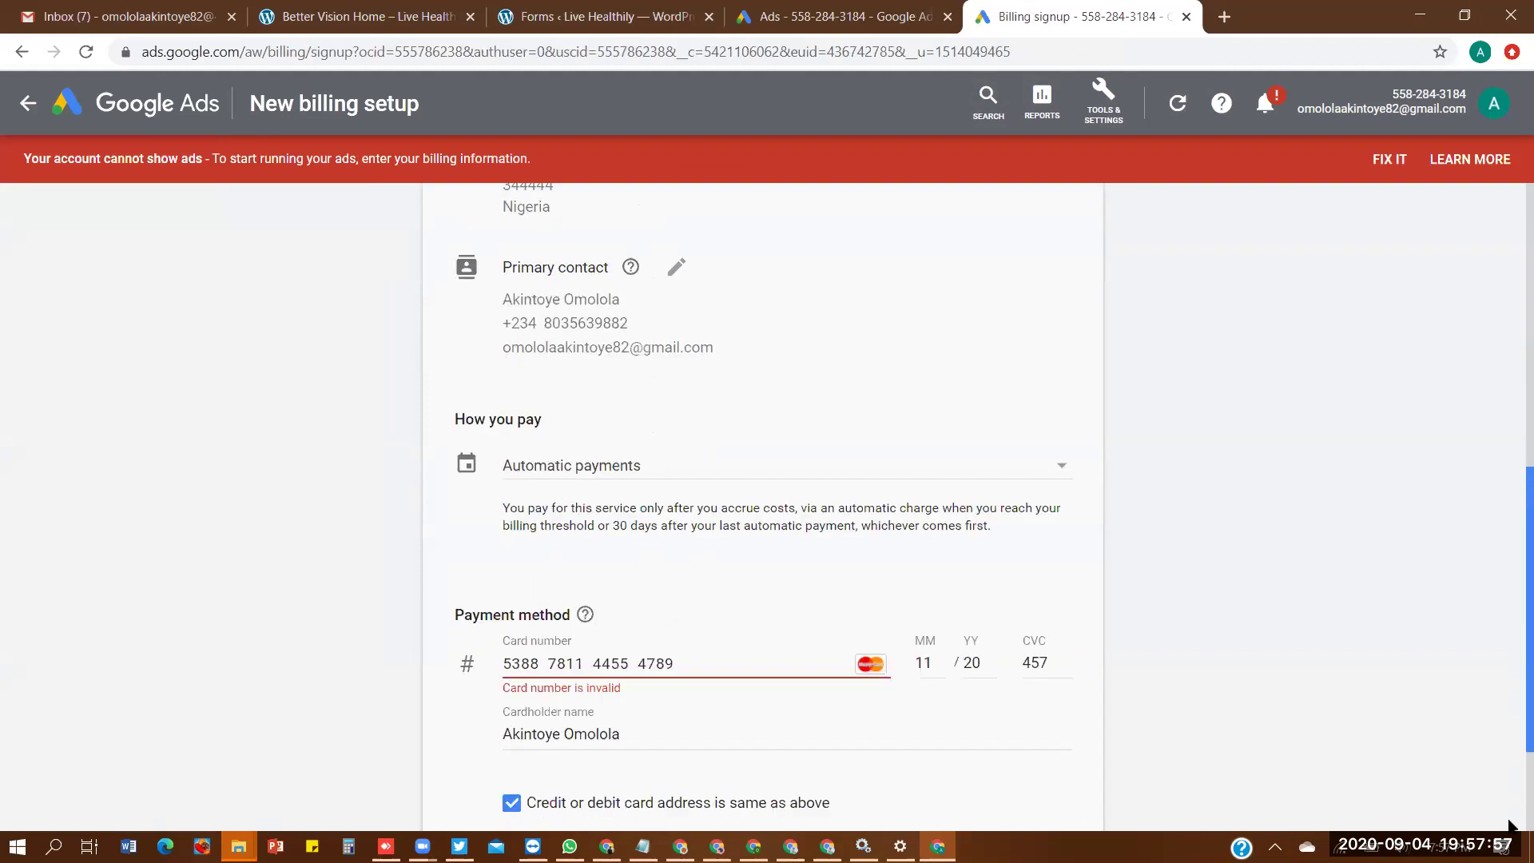
scroll(1510, 827, down, 2)
scroll(1510, 736, up, 9)
scroll(1510, 471, up, 1)
scroll(1510, 509, down, 8)
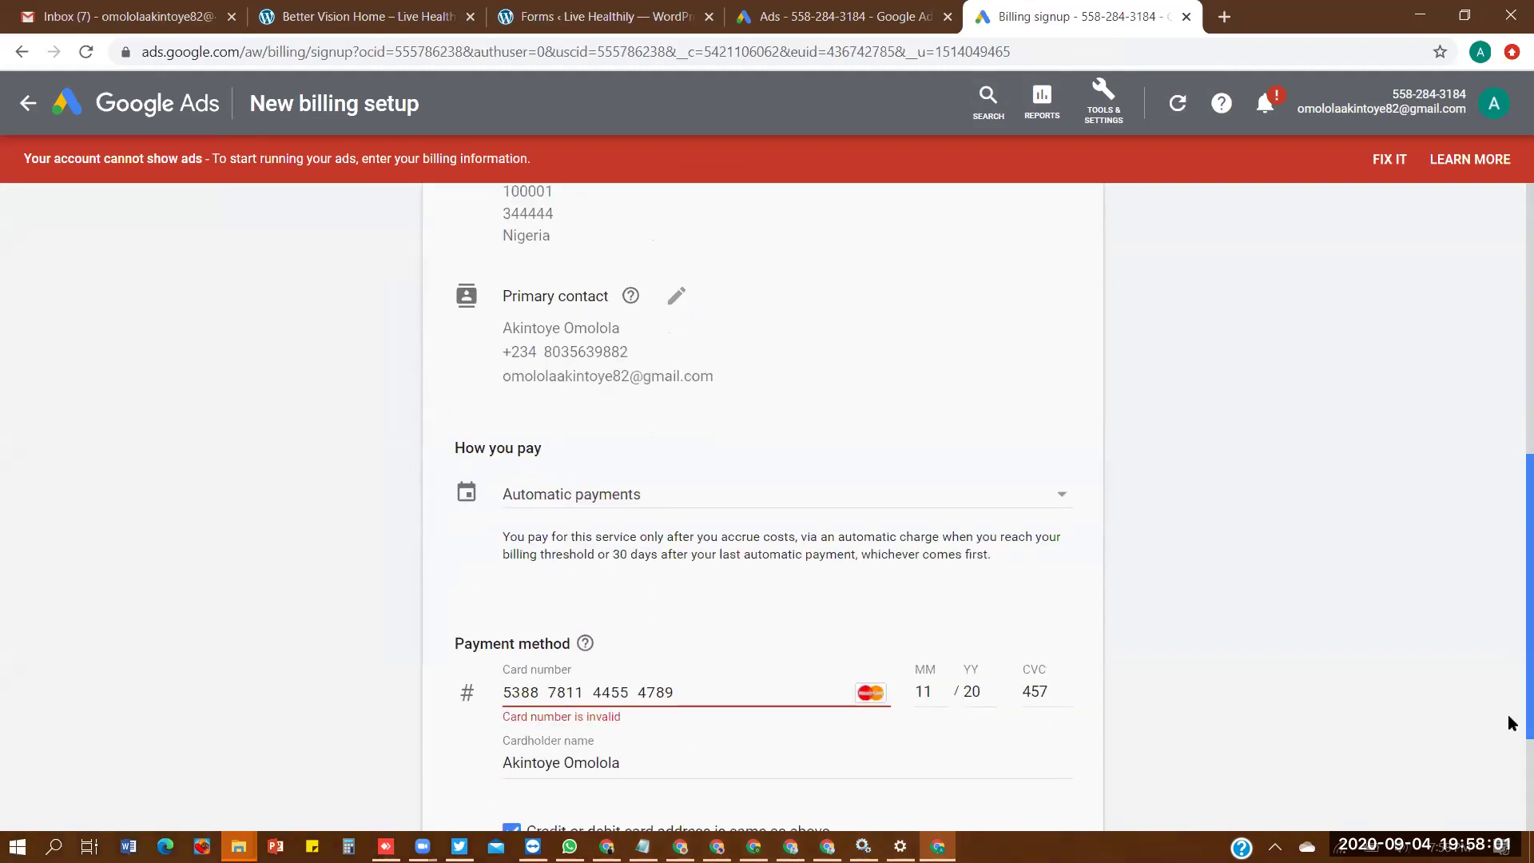
scroll(1510, 544, up, 9)
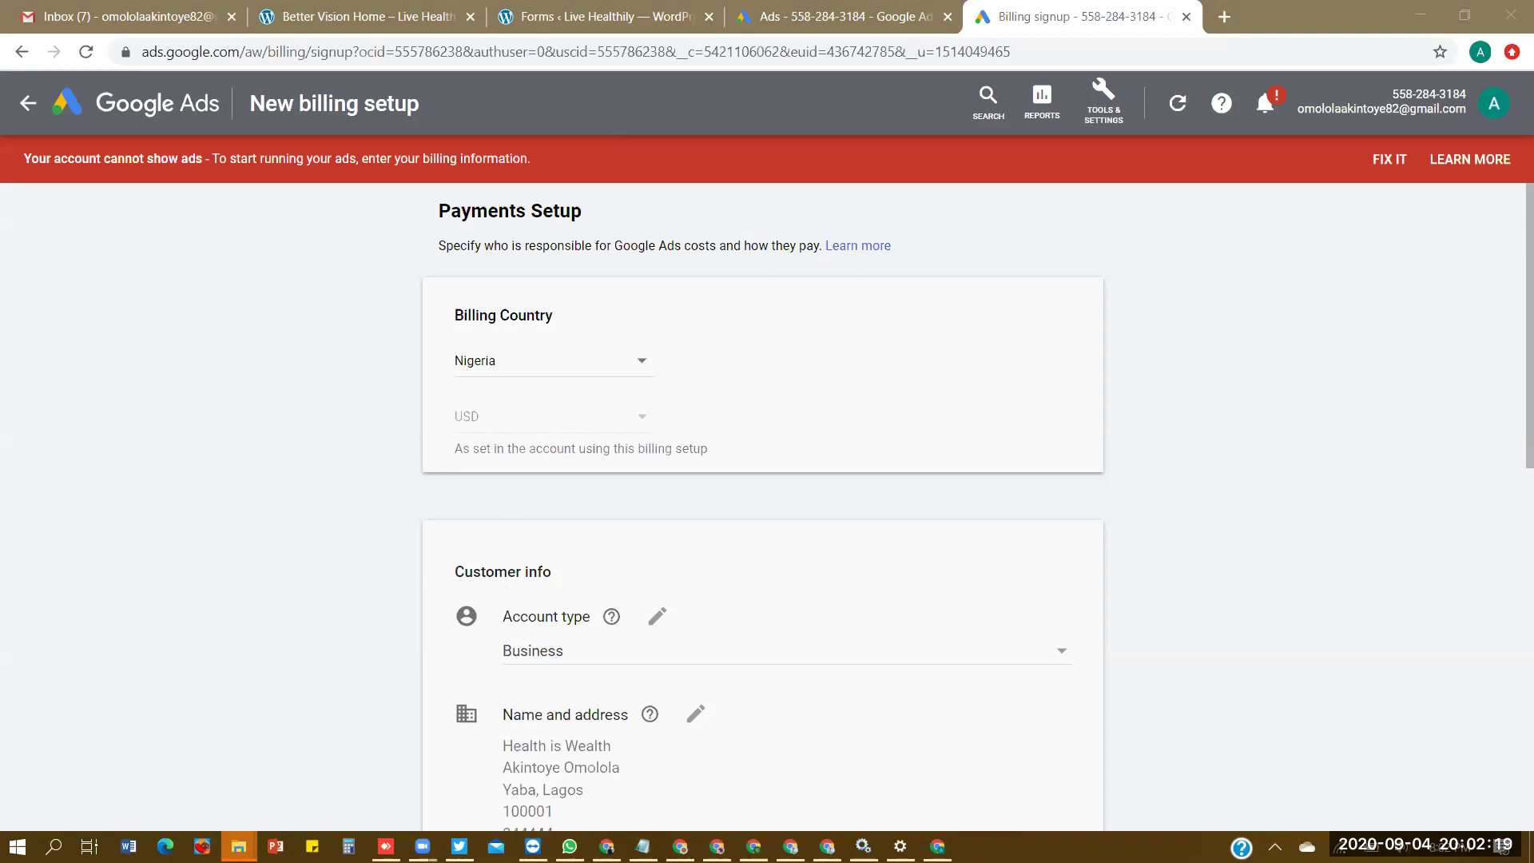
- Switch to the other account's campaign ads page
click(753, 846)
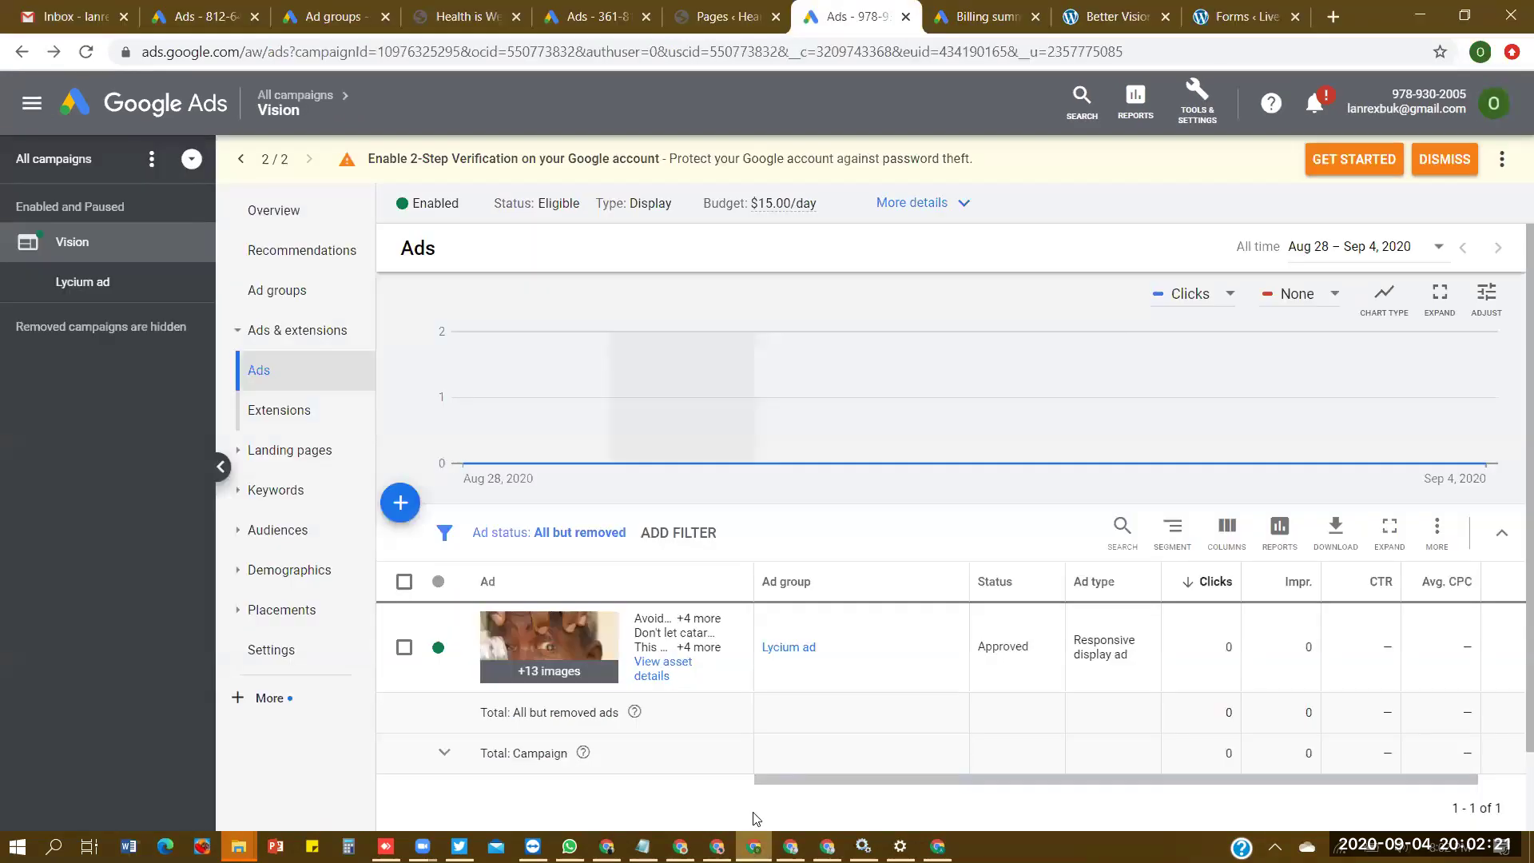
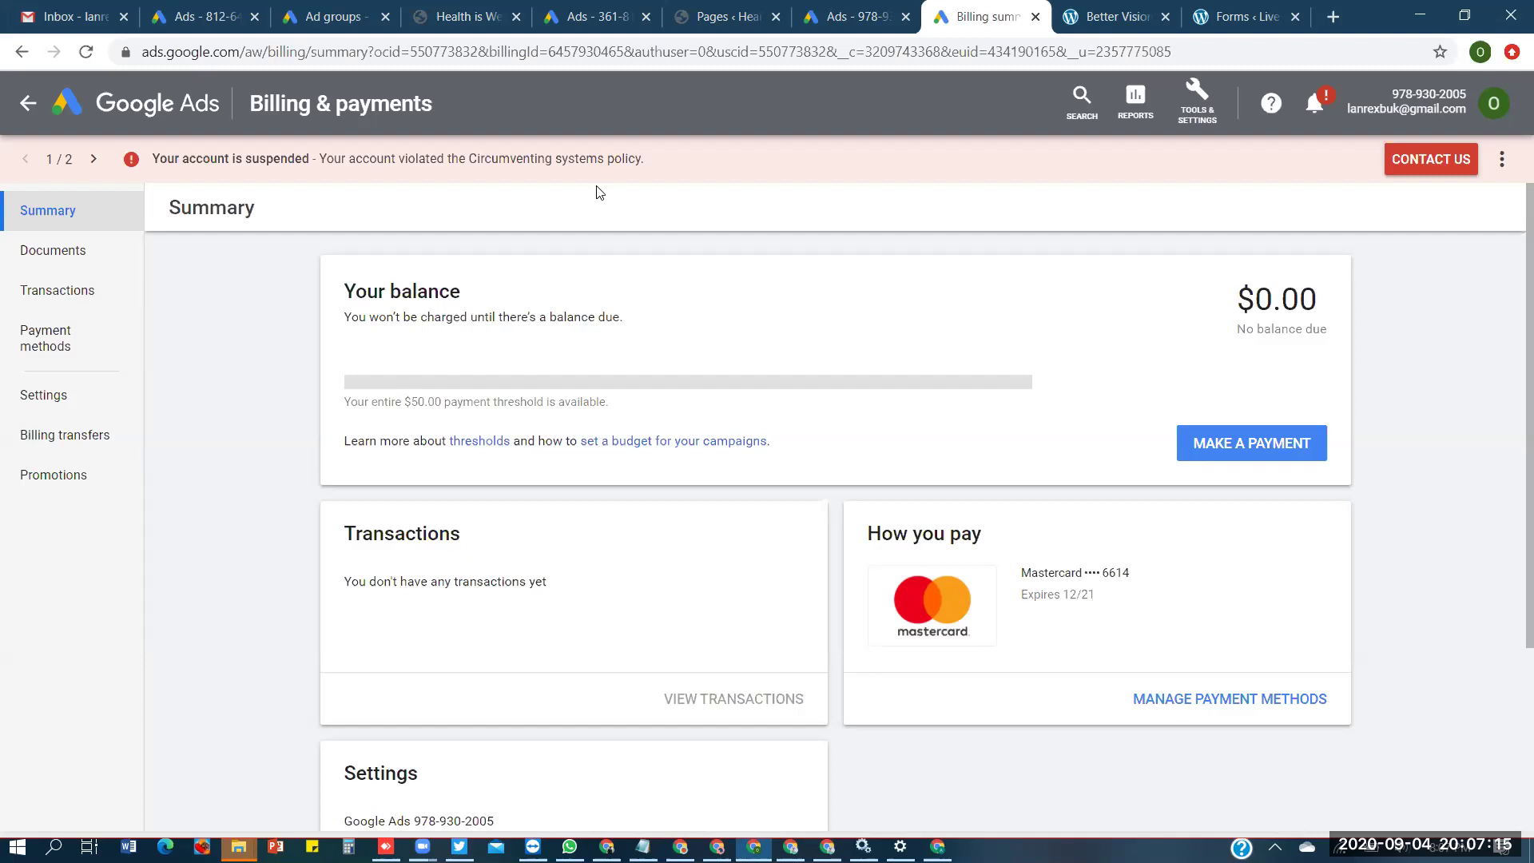
- Open Payment methods to view the account's saved Mastercard expiring 12/21
click(65, 340)
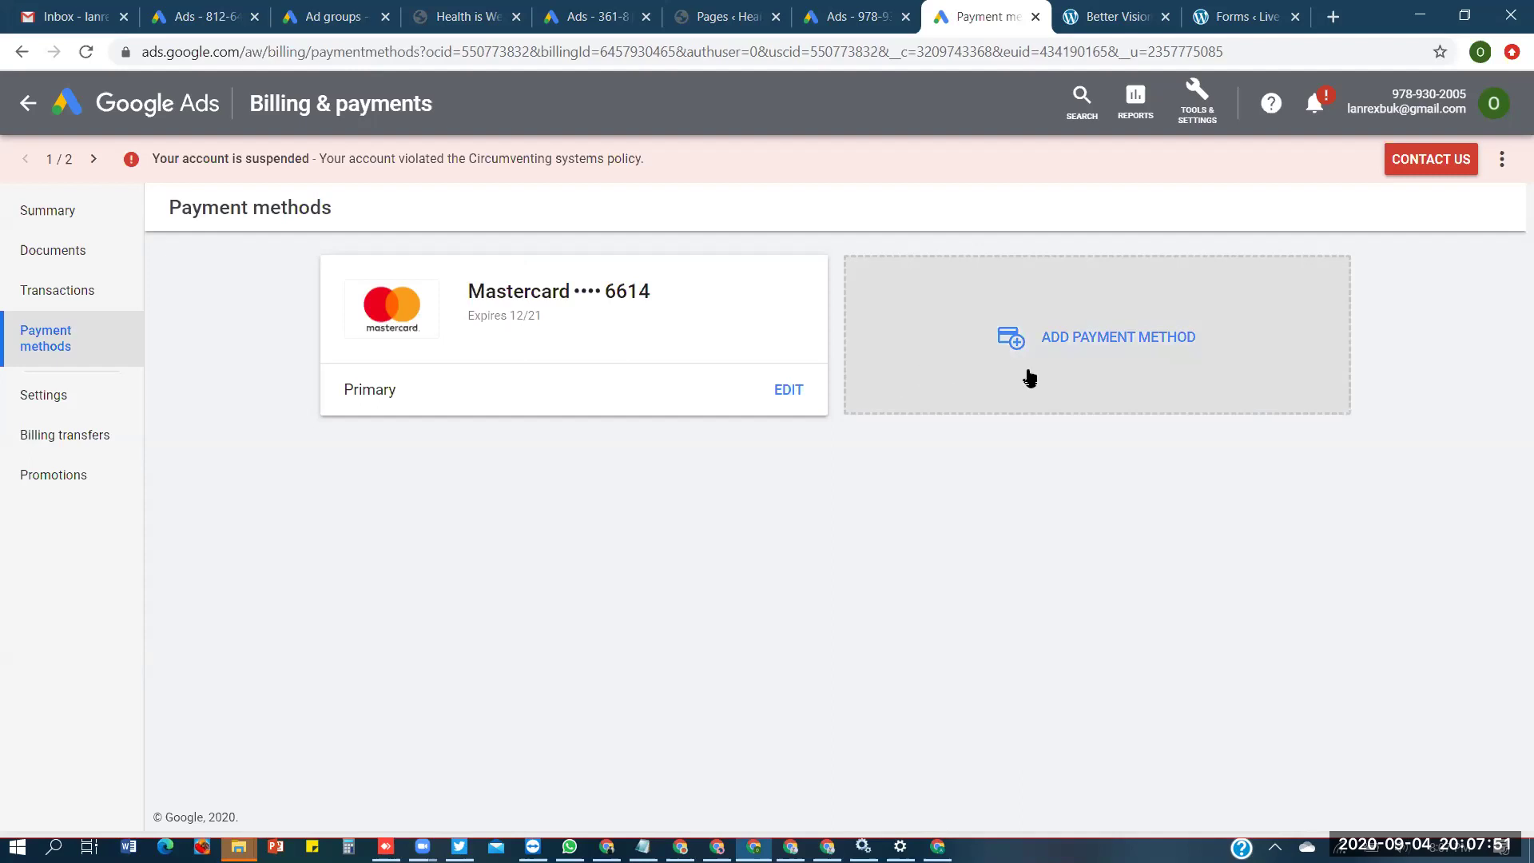
click(1051, 405)
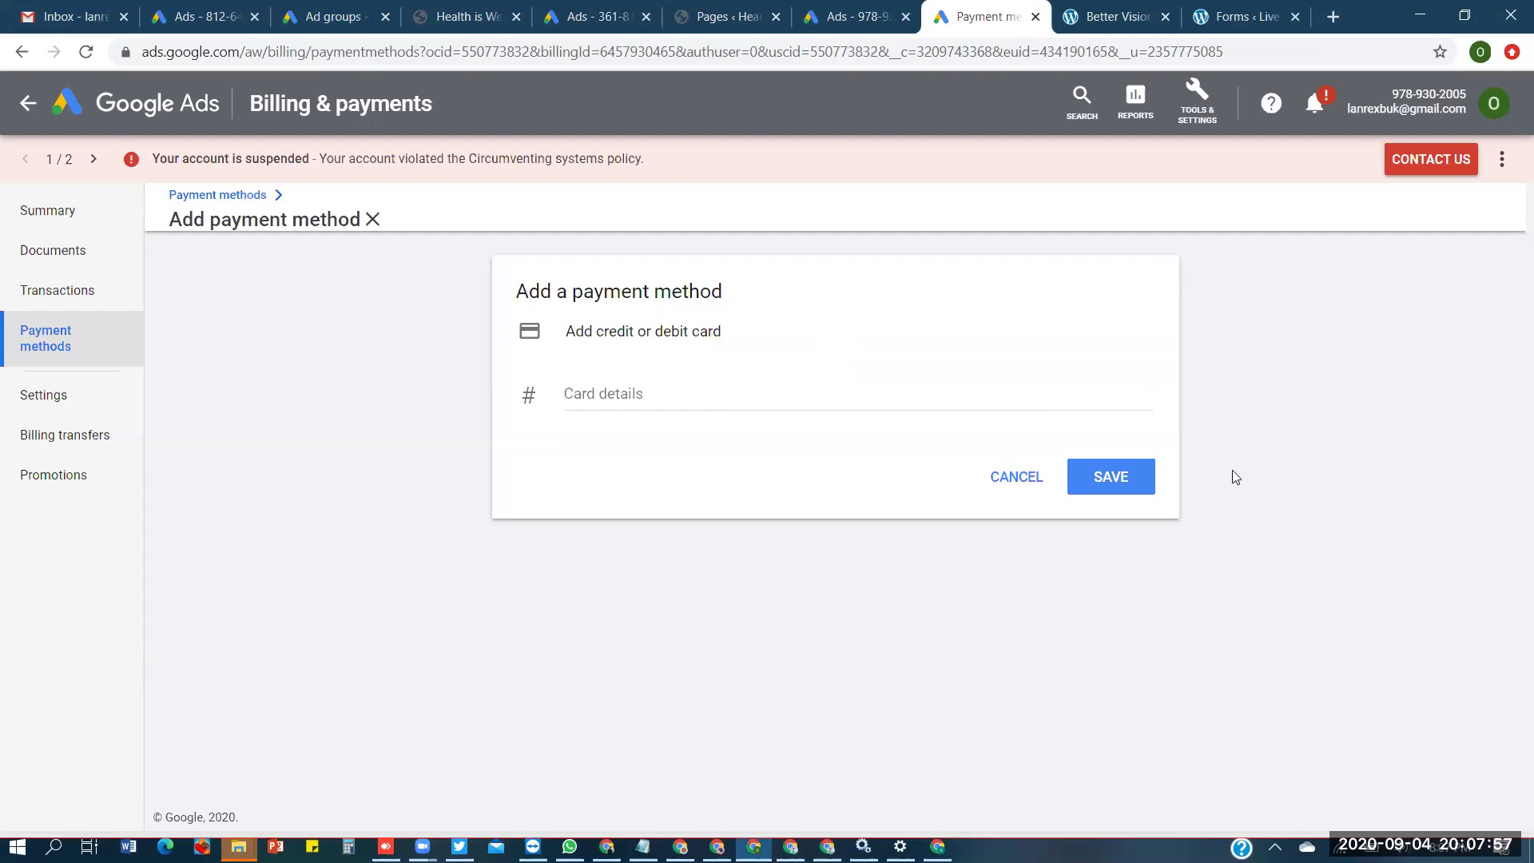
click(1014, 478)
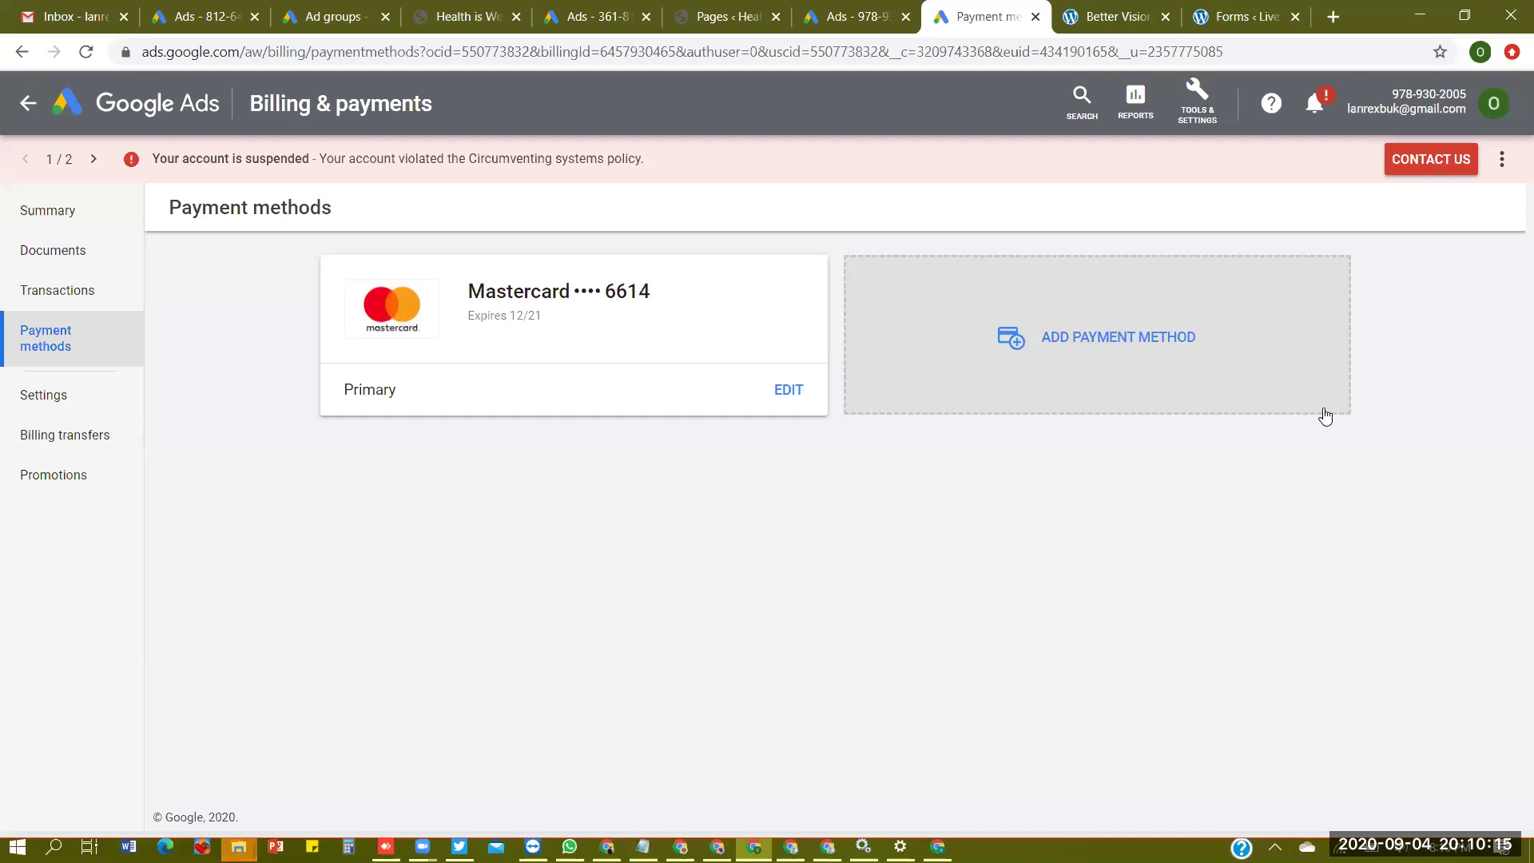
- Go back to the Billing & payments Summary overview
click(47, 218)
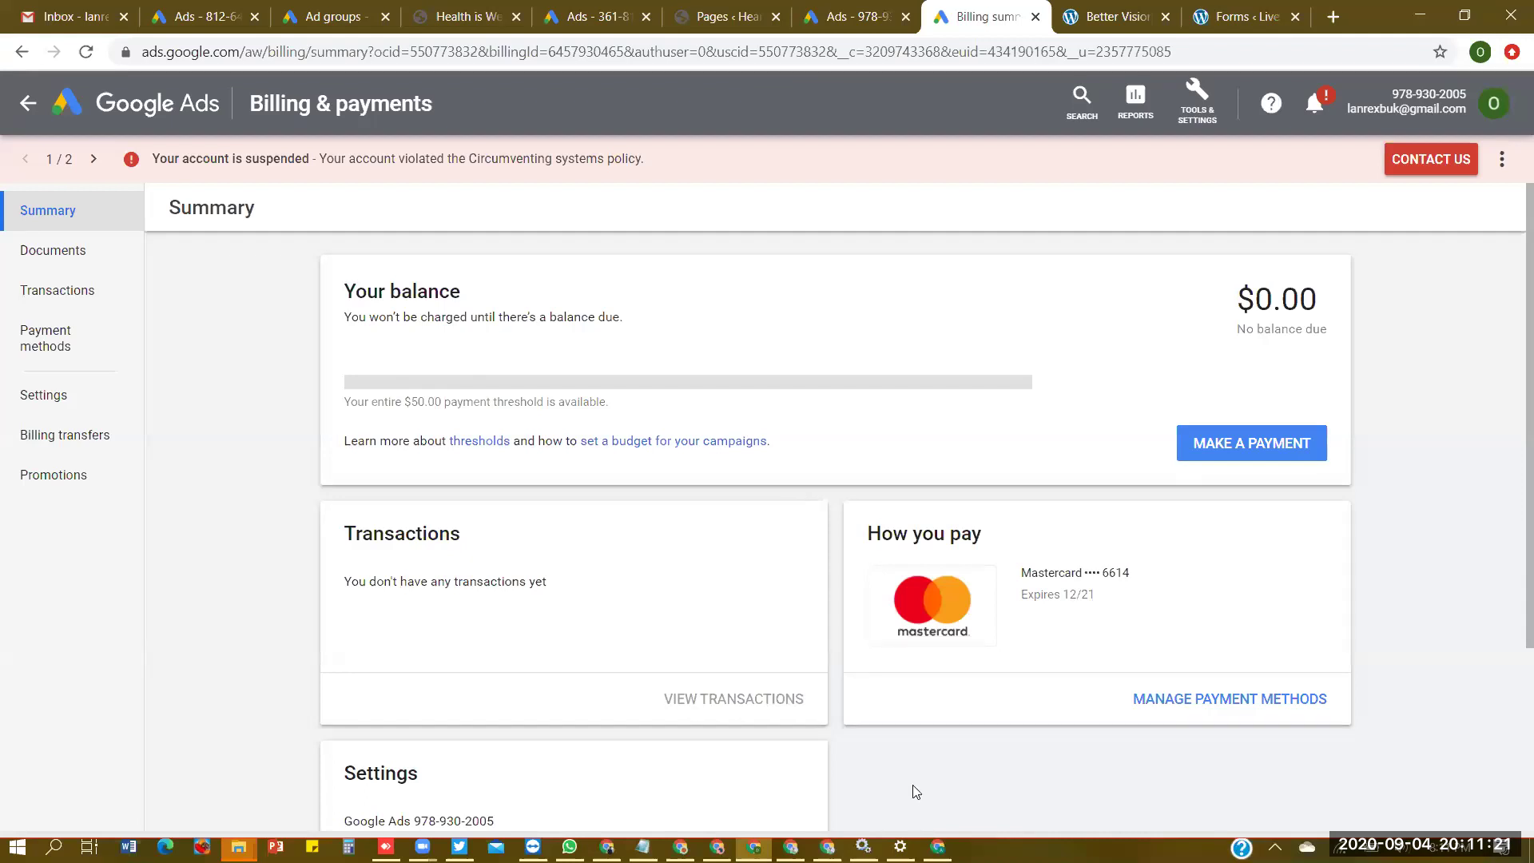
- From the Ease campaign's Ad groups tab, open the campaign Settings via the More menu
click(304, 12)
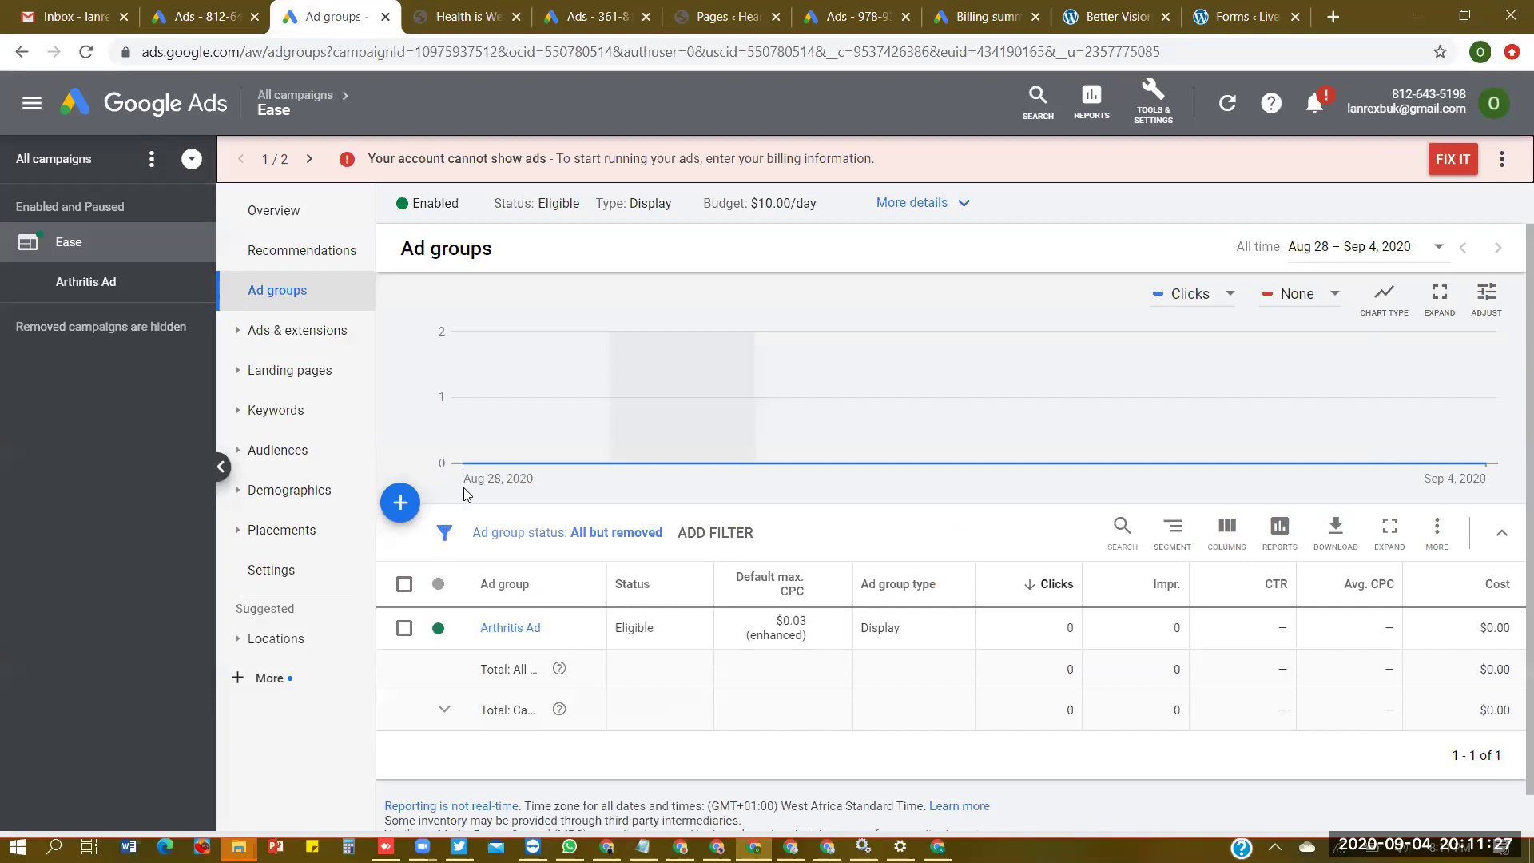
scroll(1513, 343, down, 1)
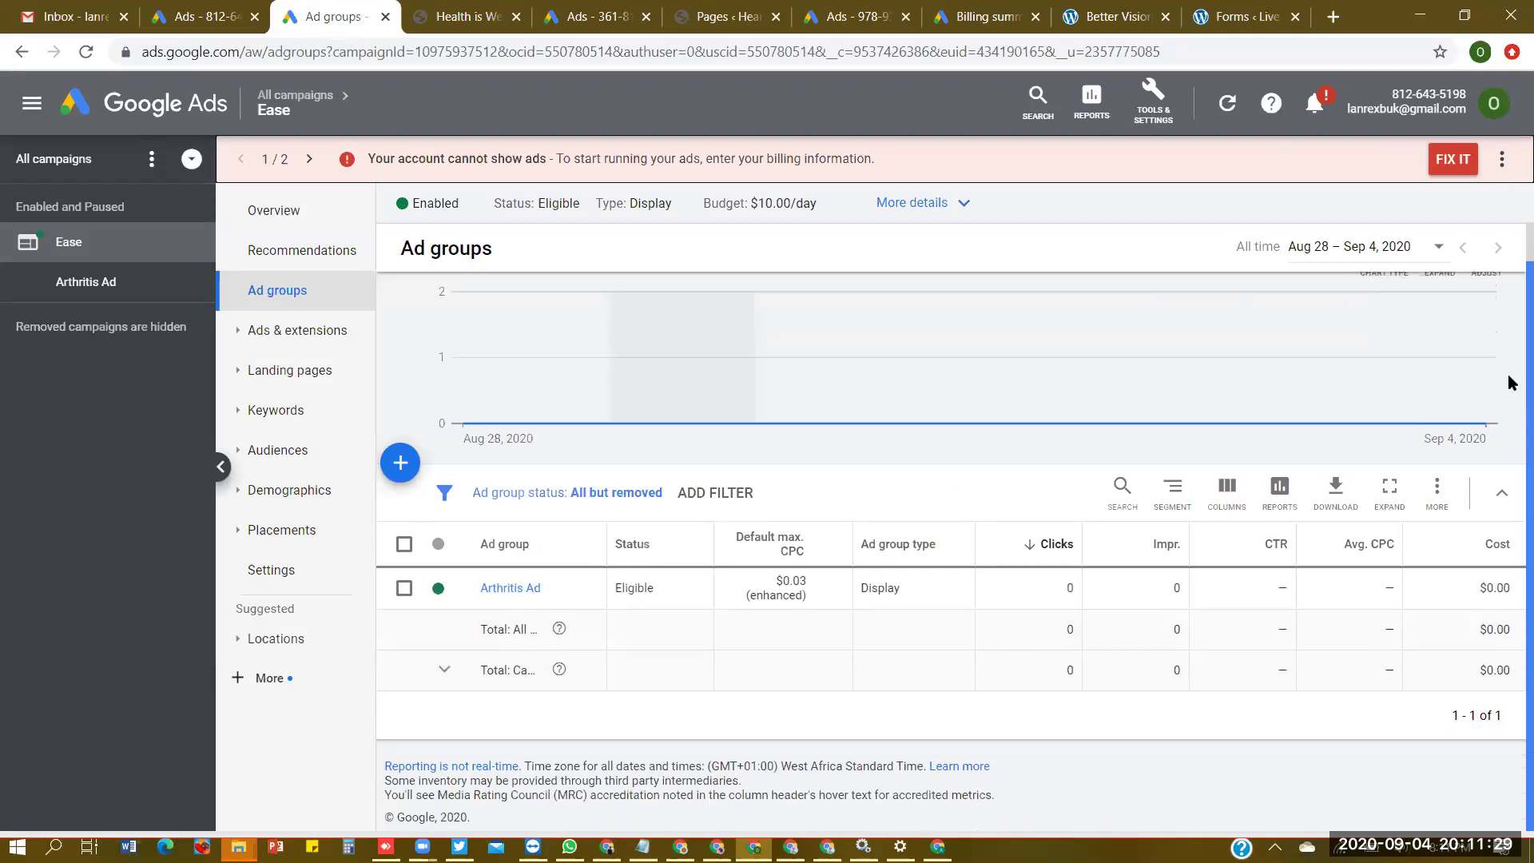
scroll(1512, 366, up, 1)
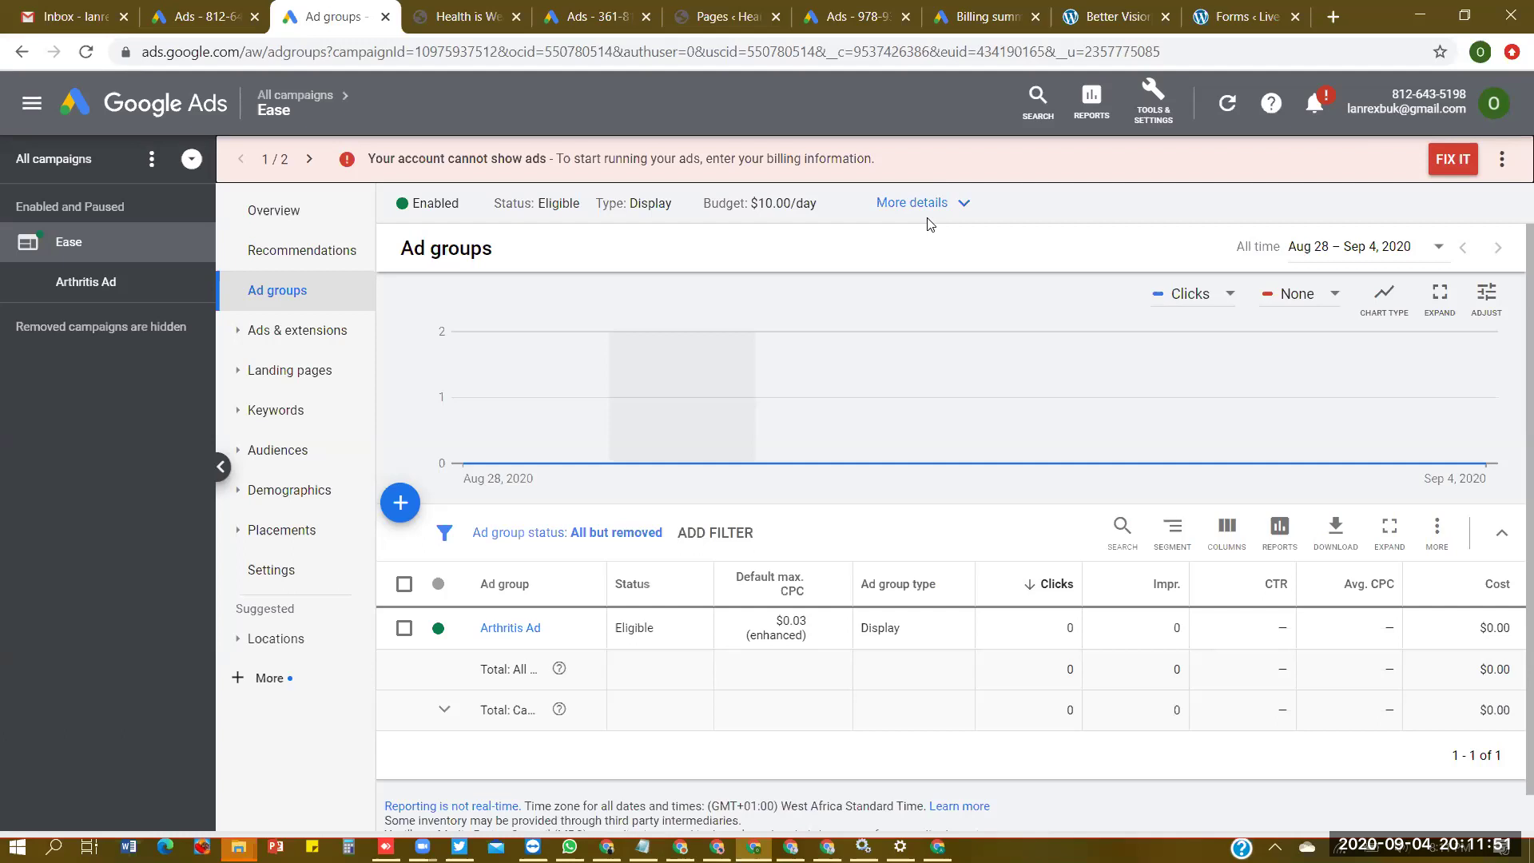
click(266, 677)
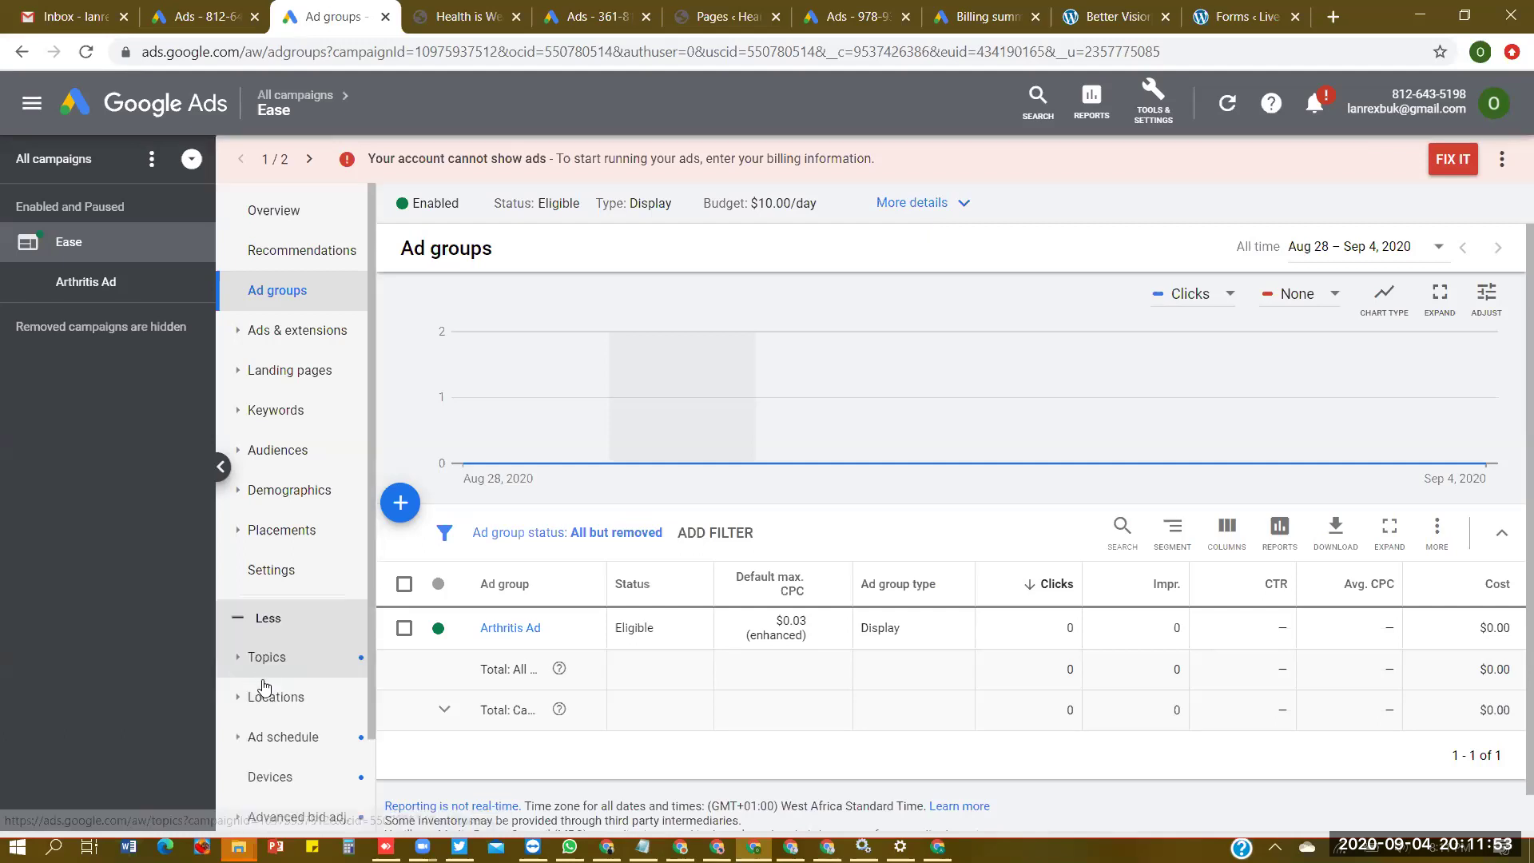
click(266, 573)
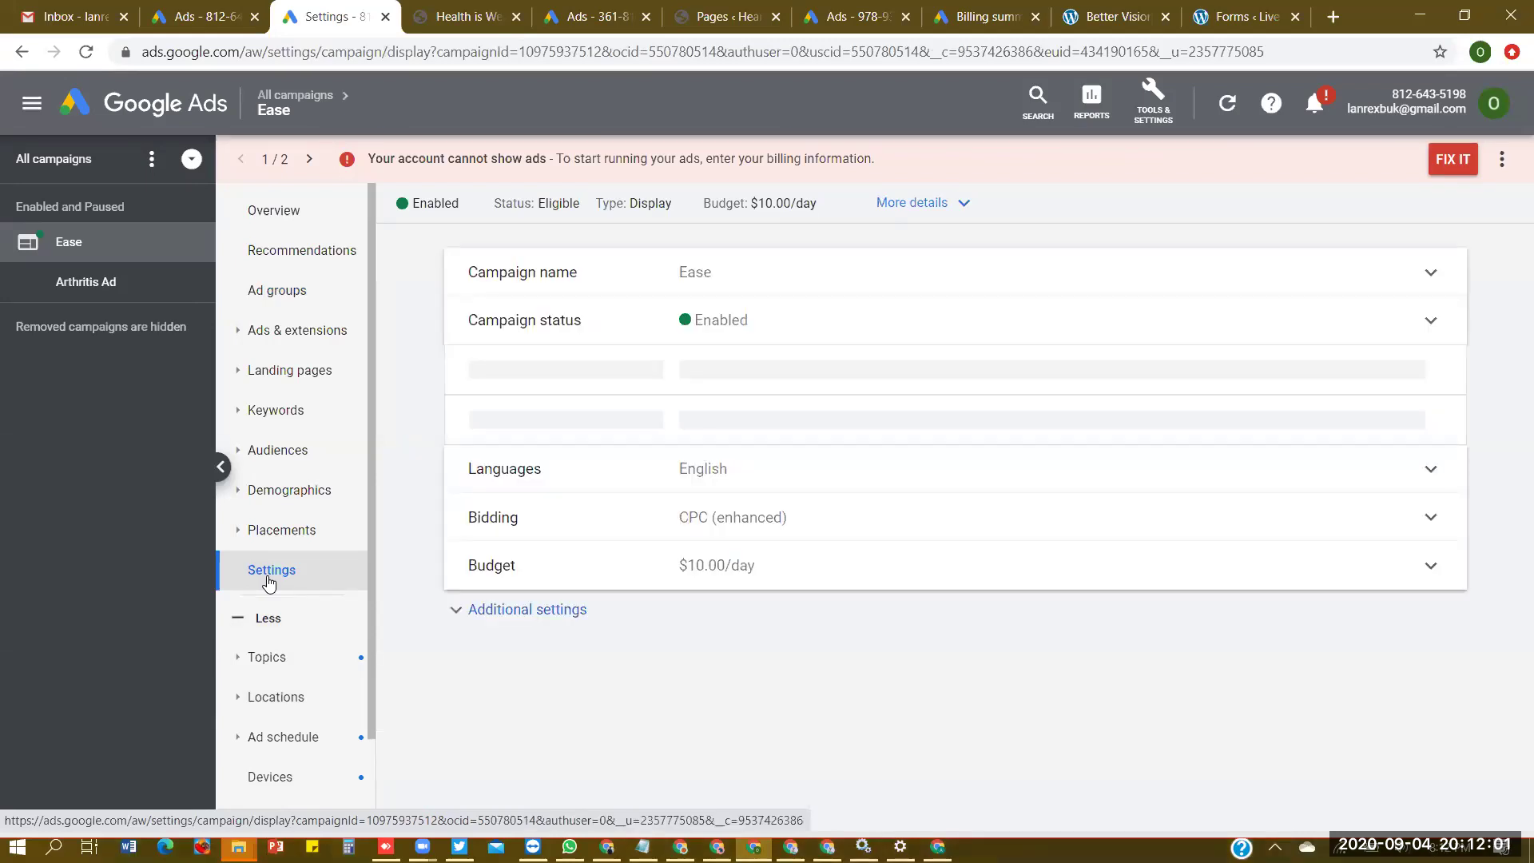
- Set Ease's bidding to Maximize clicks with a $0.03 maximum CPC limit and save
click(1430, 513)
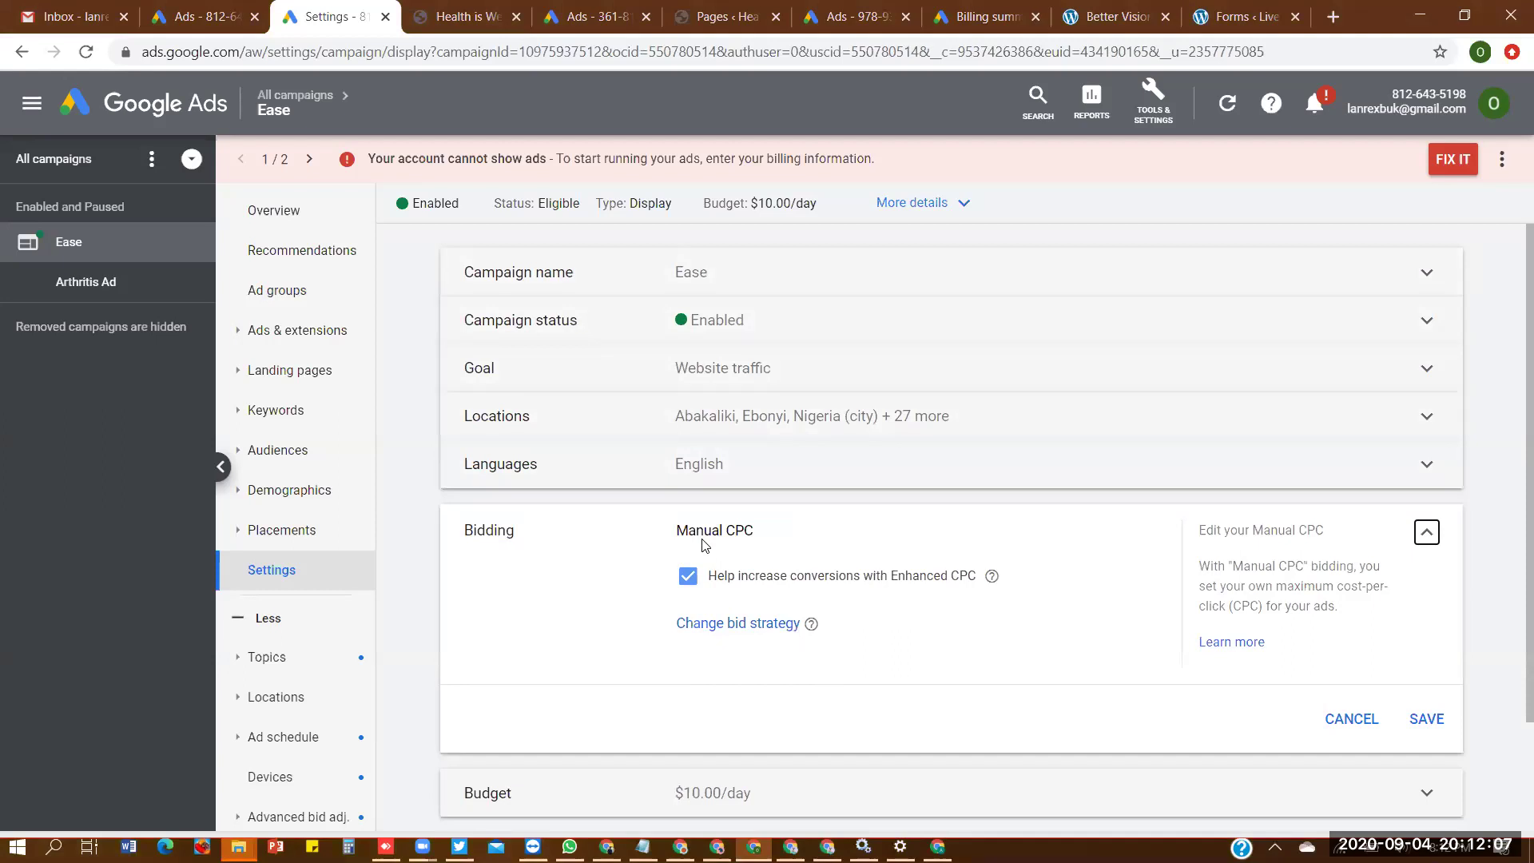
click(765, 624)
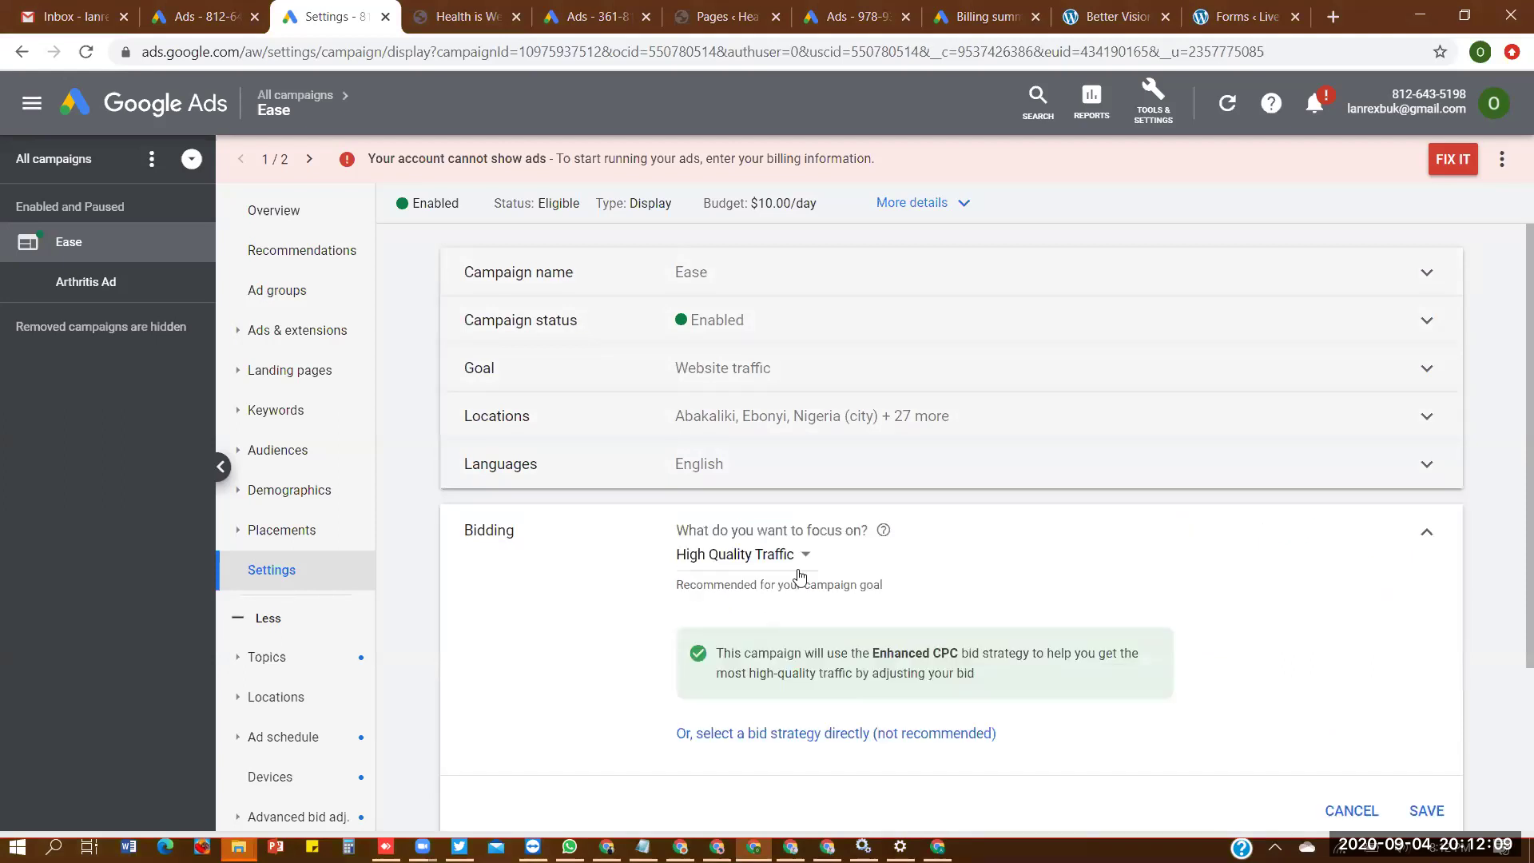
click(800, 572)
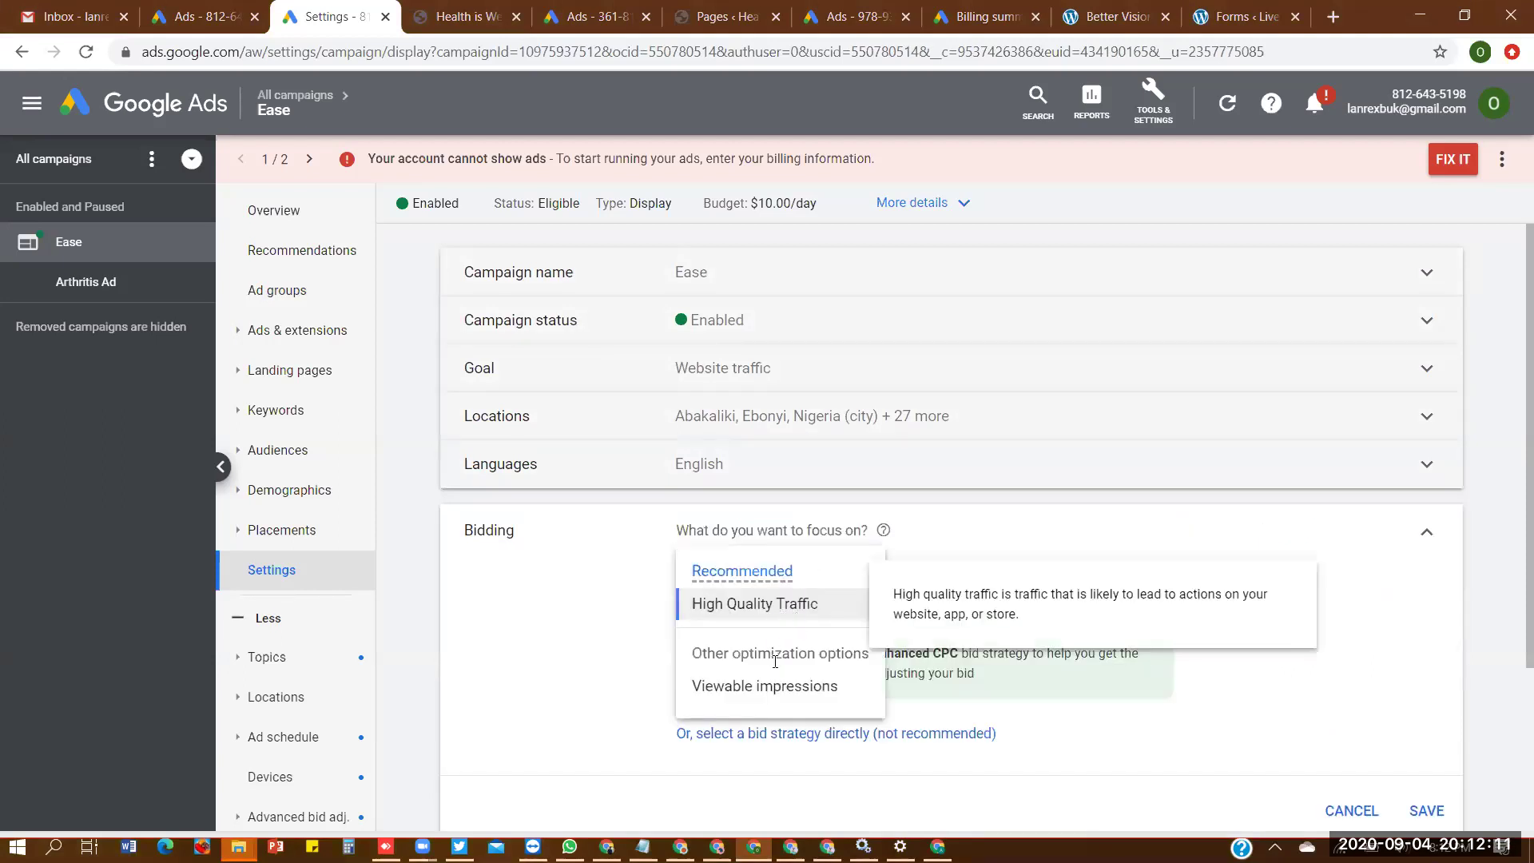
click(766, 731)
click(781, 568)
click(780, 568)
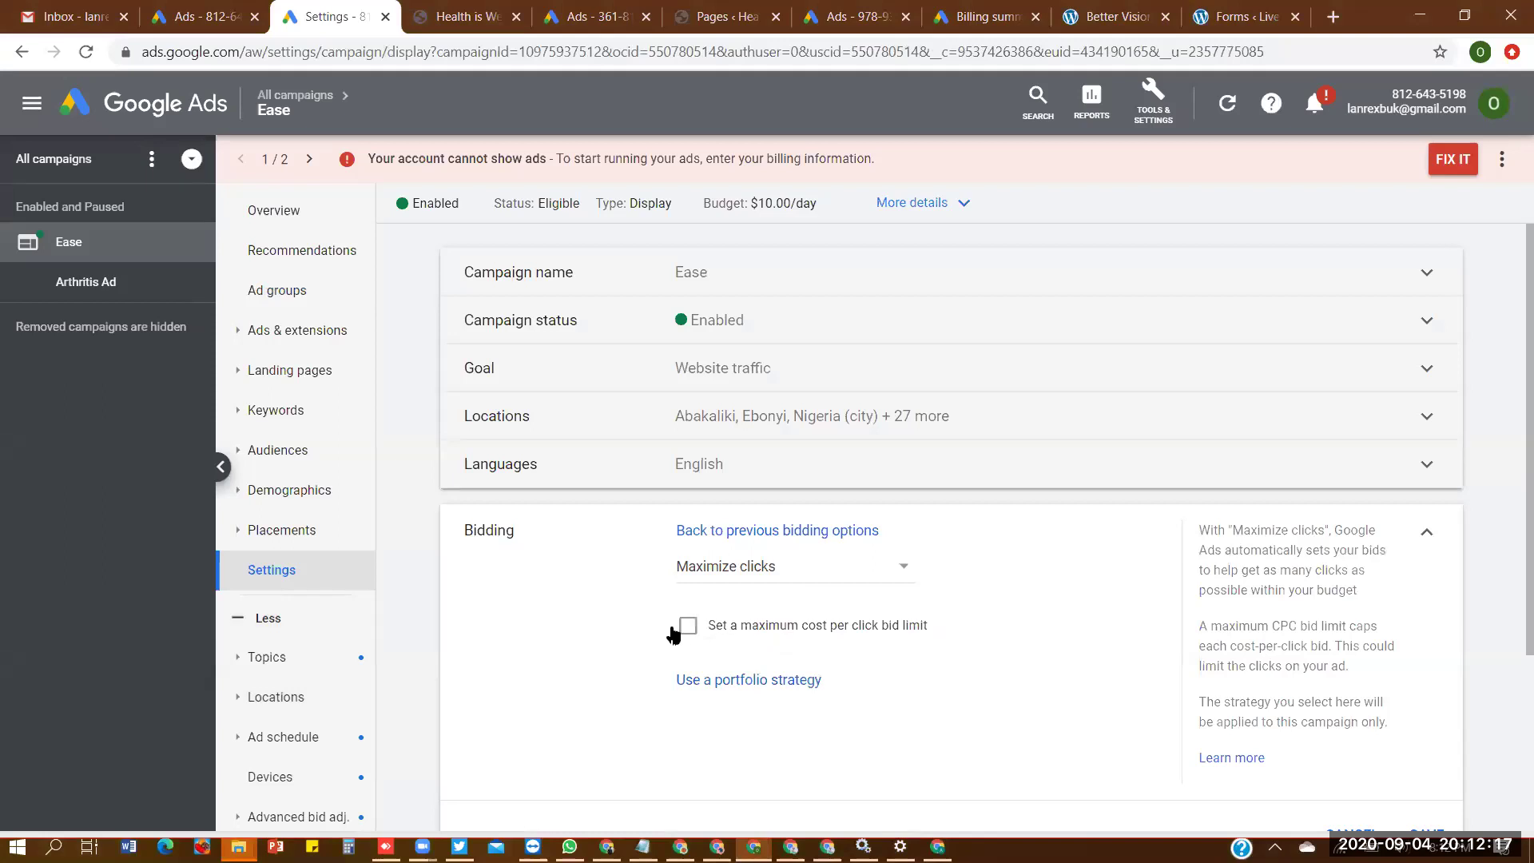
click(687, 626)
click(783, 699)
text(0.03)
scroll(1509, 631, down, 2)
click(1427, 677)
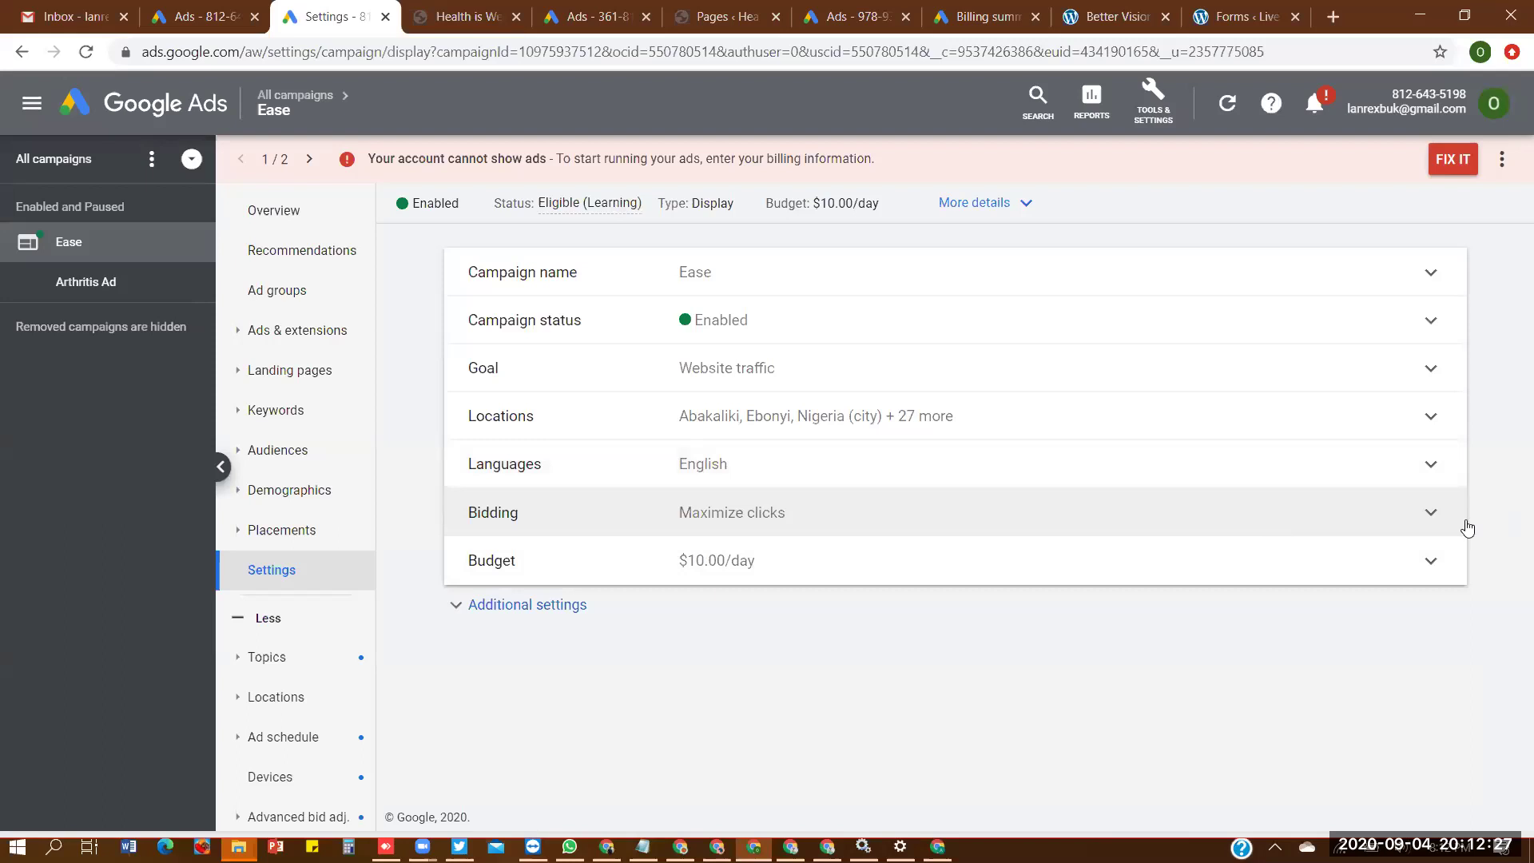
- Change Ease's bid strategy to Manual CPC with Enhanced CPC and save
click(1423, 514)
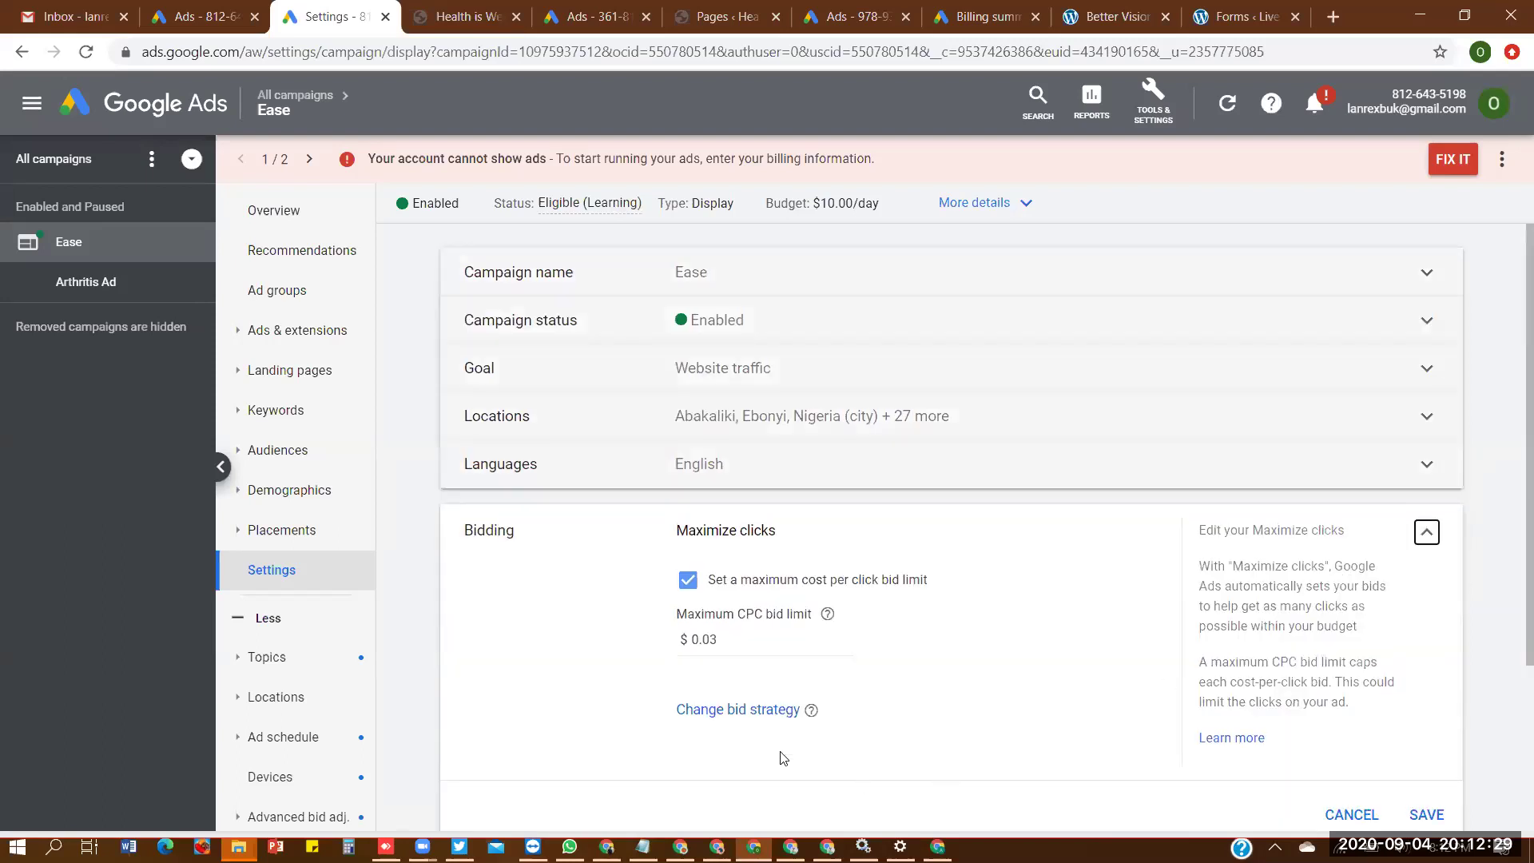
click(752, 711)
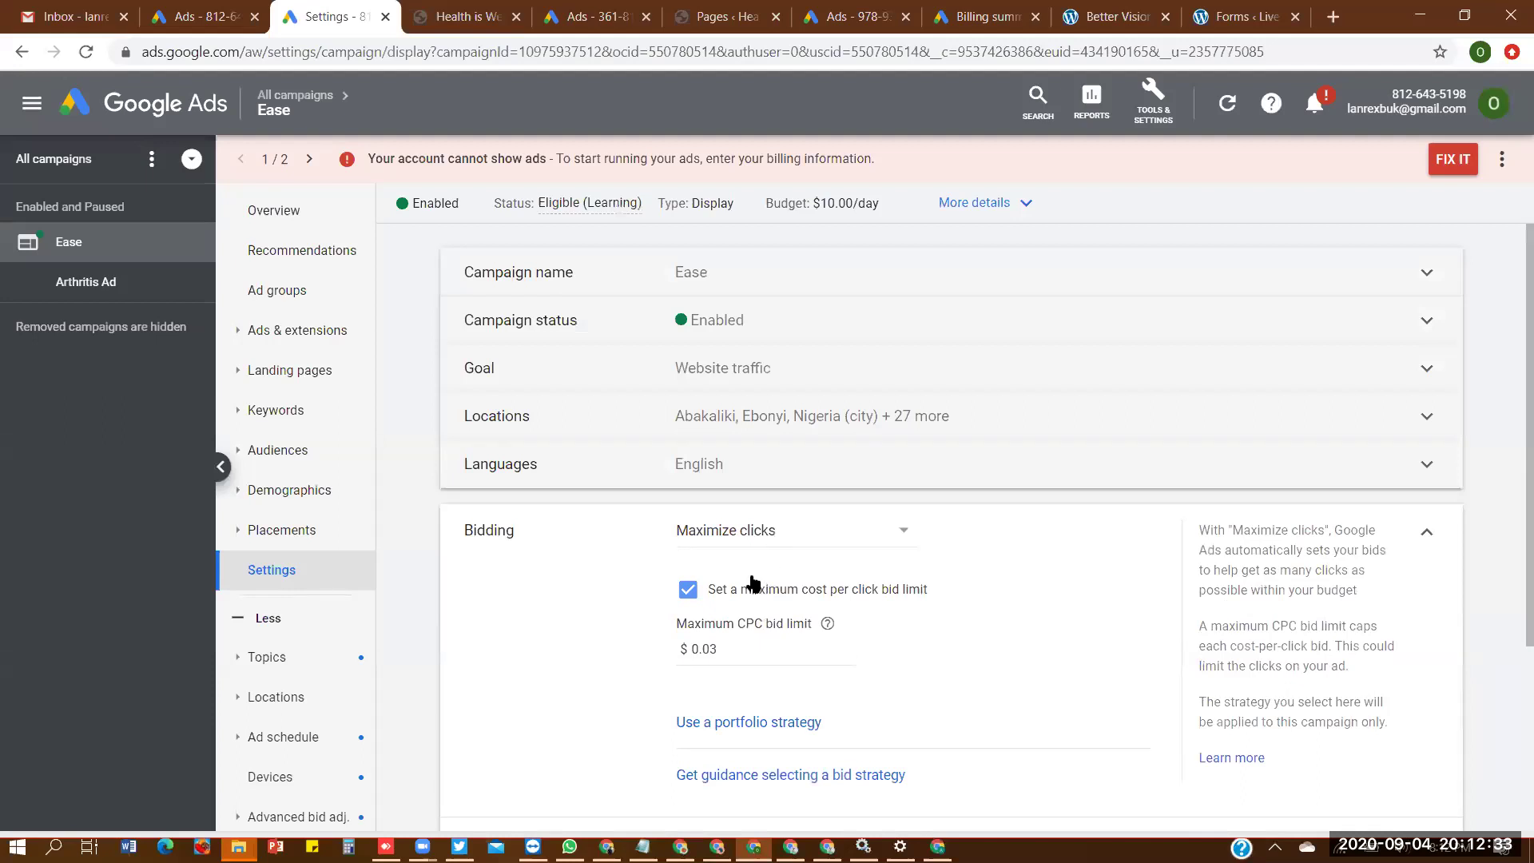
click(755, 531)
click(760, 758)
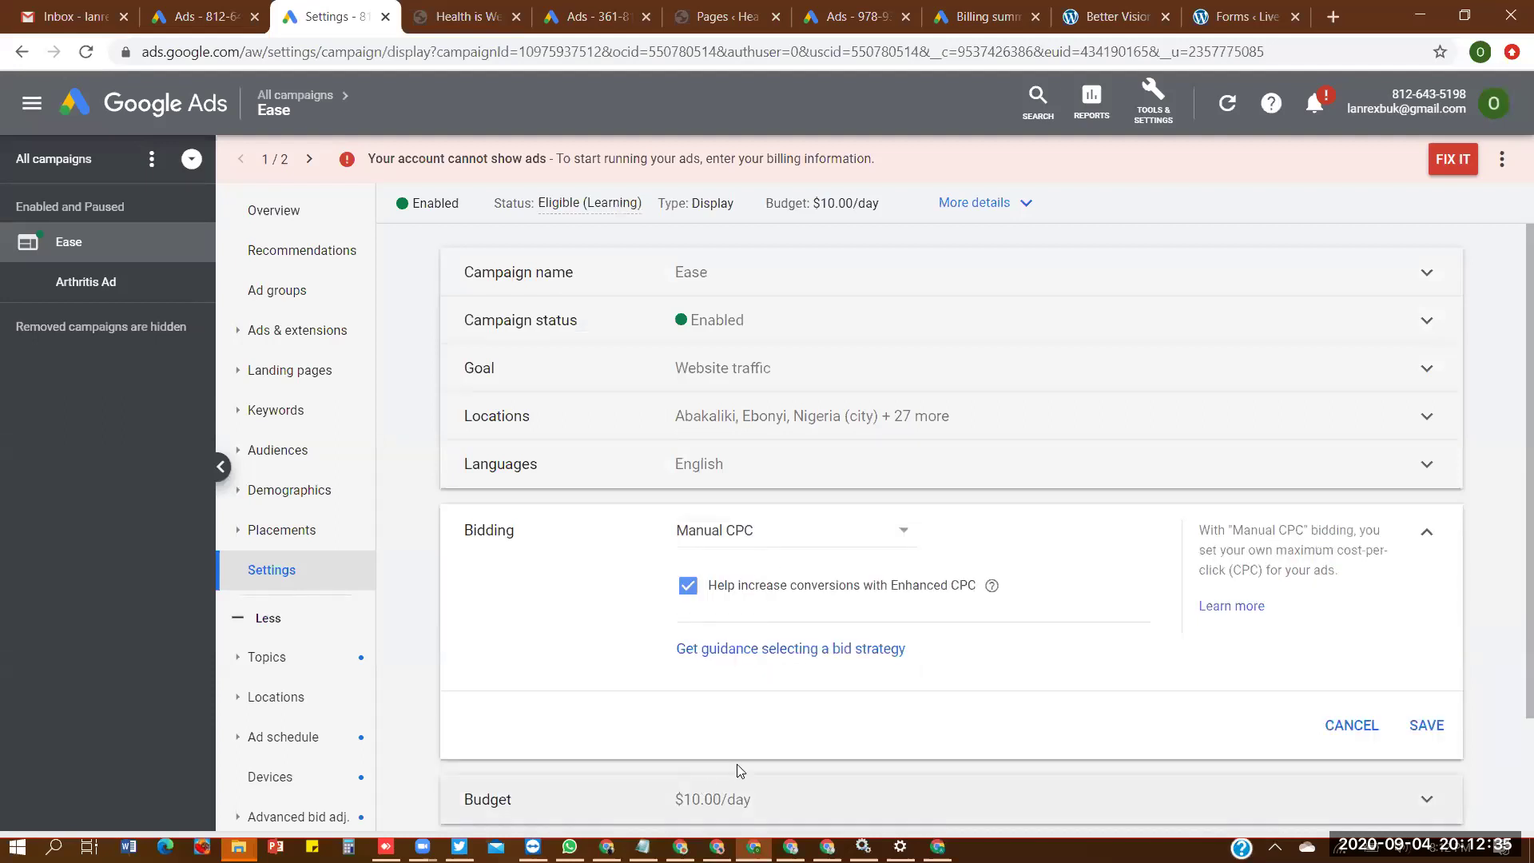
click(1427, 725)
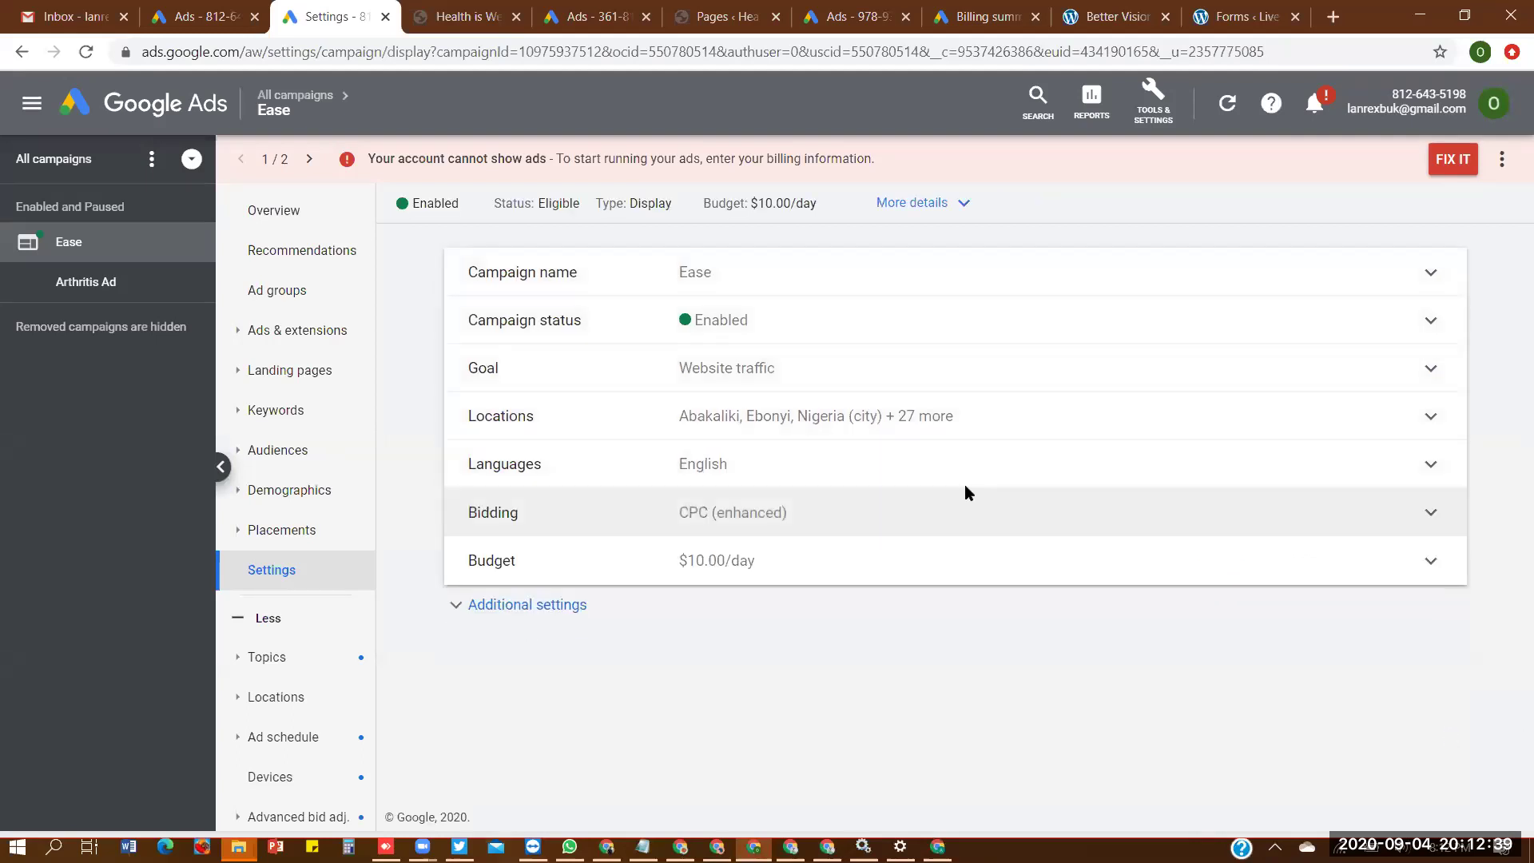
- Change the Arthritis Ad group's default max CPC to 0.033 and save it
click(304, 334)
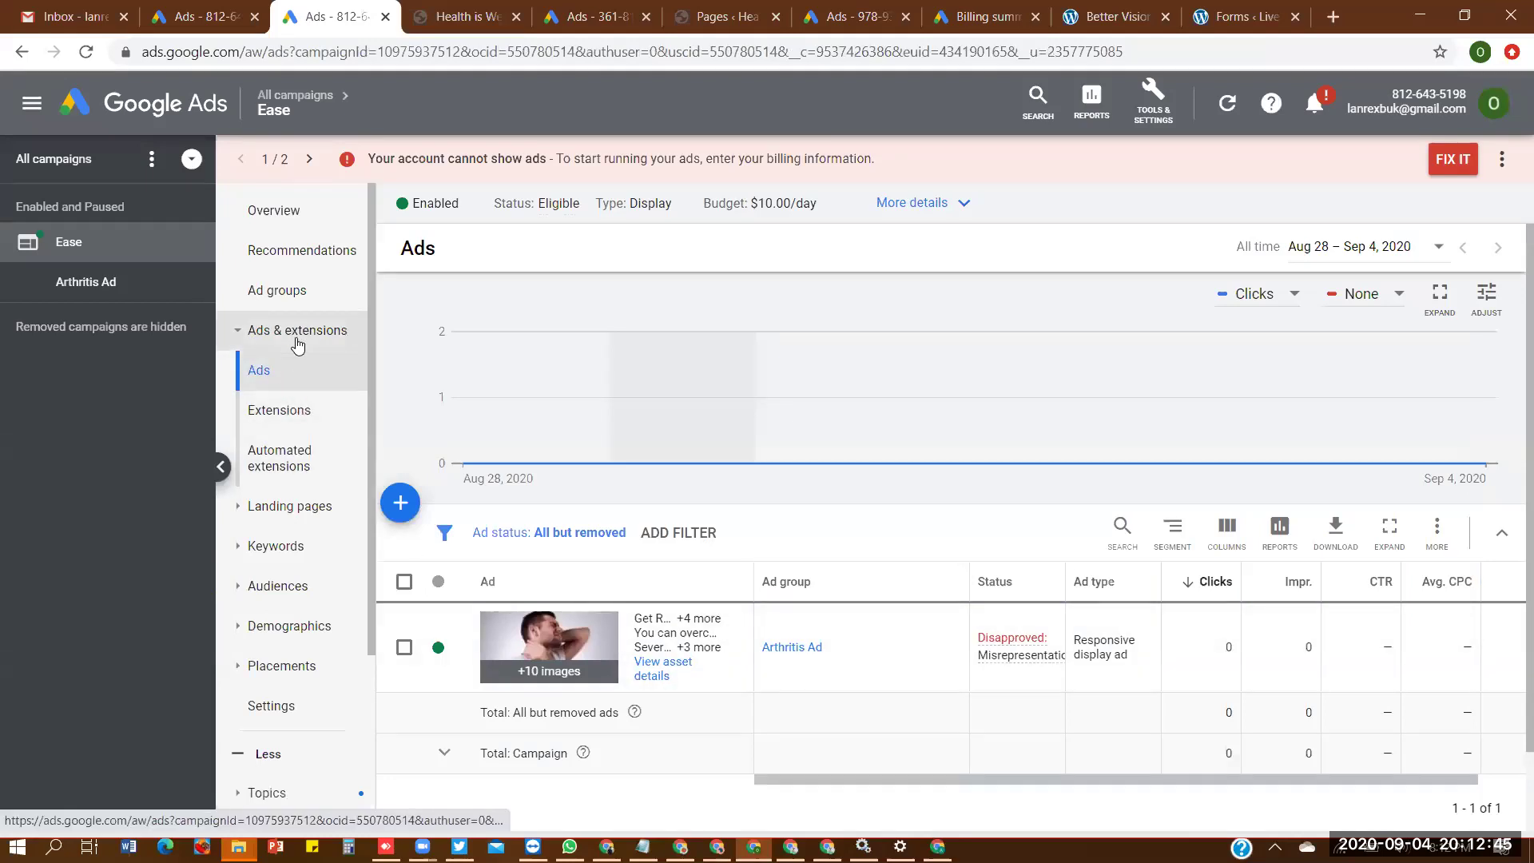
click(299, 306)
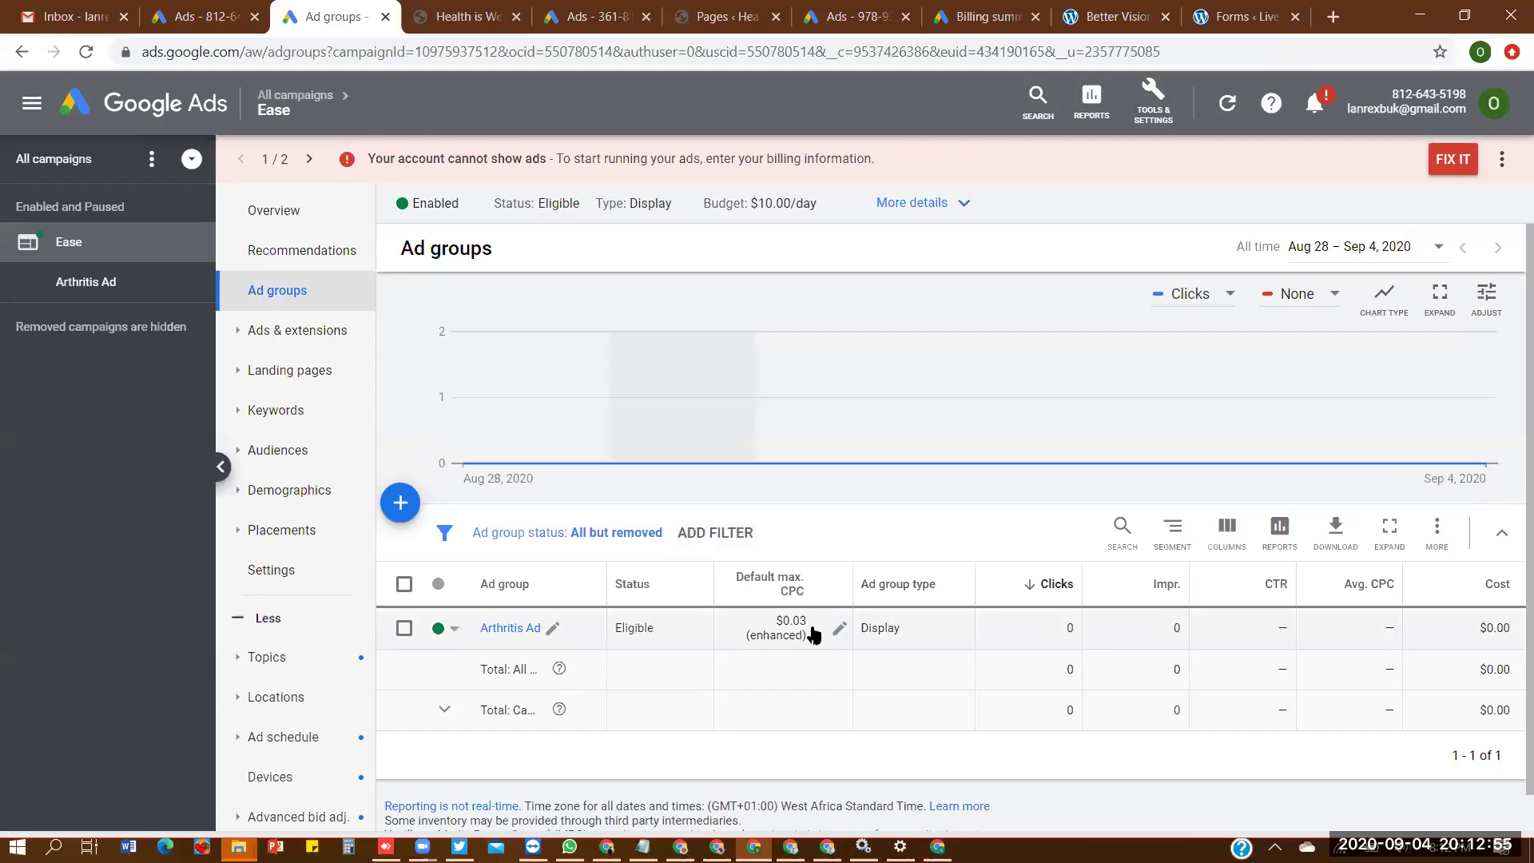
click(839, 629)
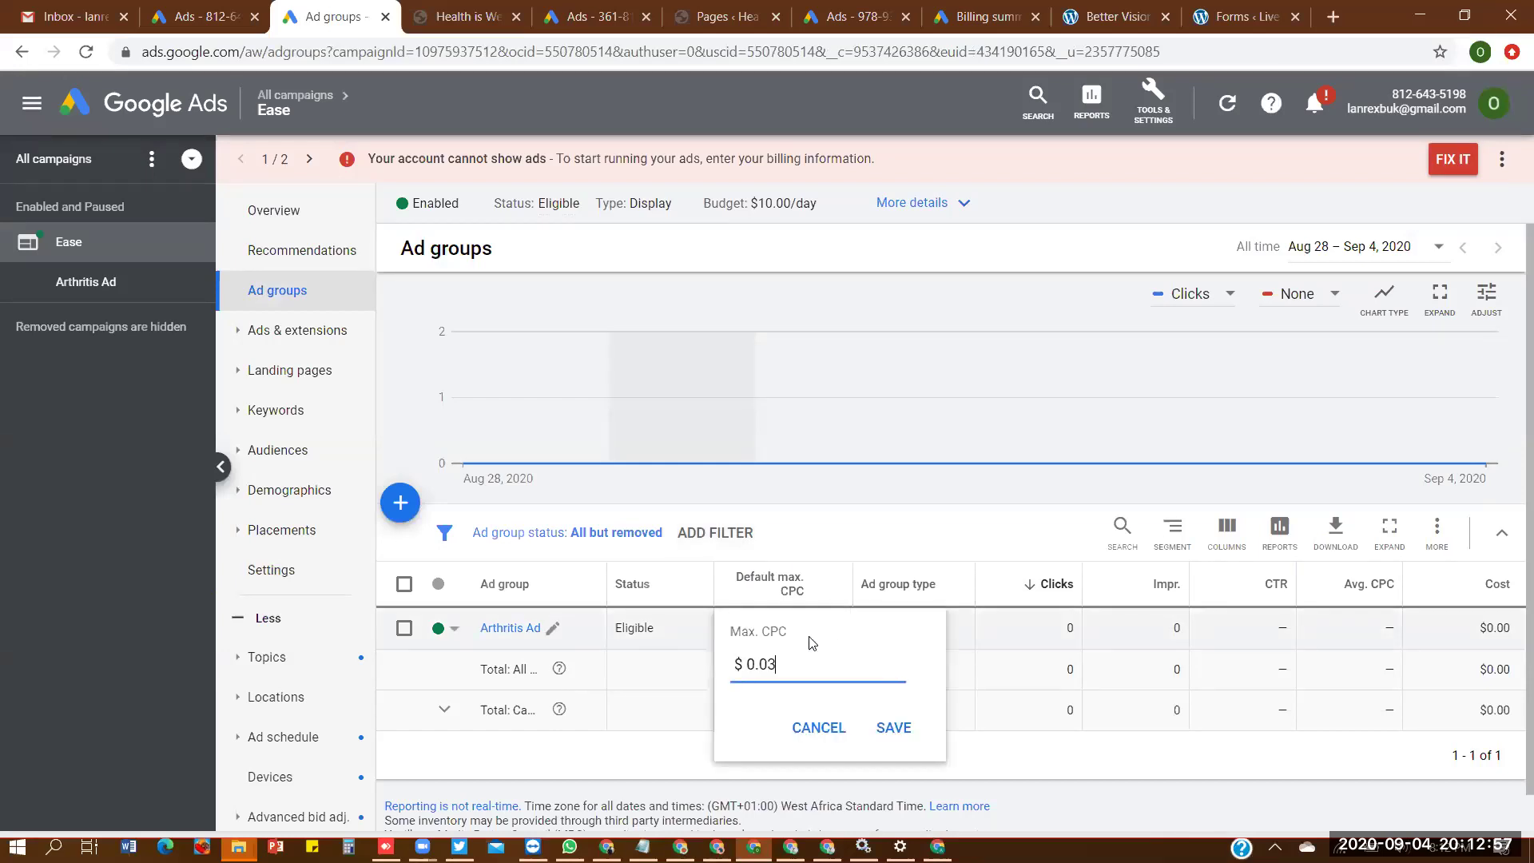
key(BackSpace)
key(BackSpace)
key(BackSpace)
key(BackSpace)
text(0.)
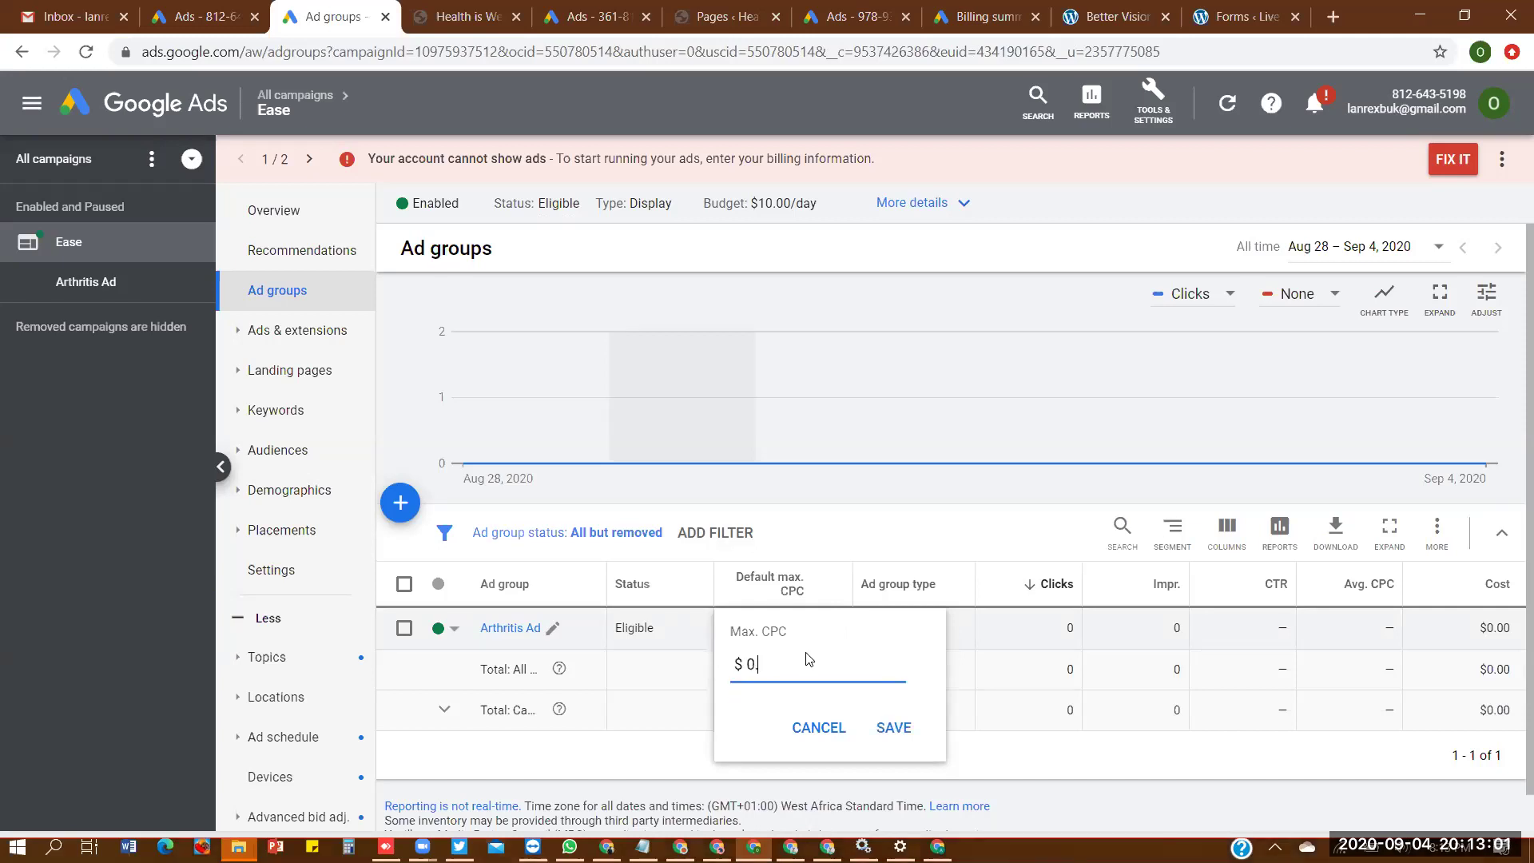
text(033)
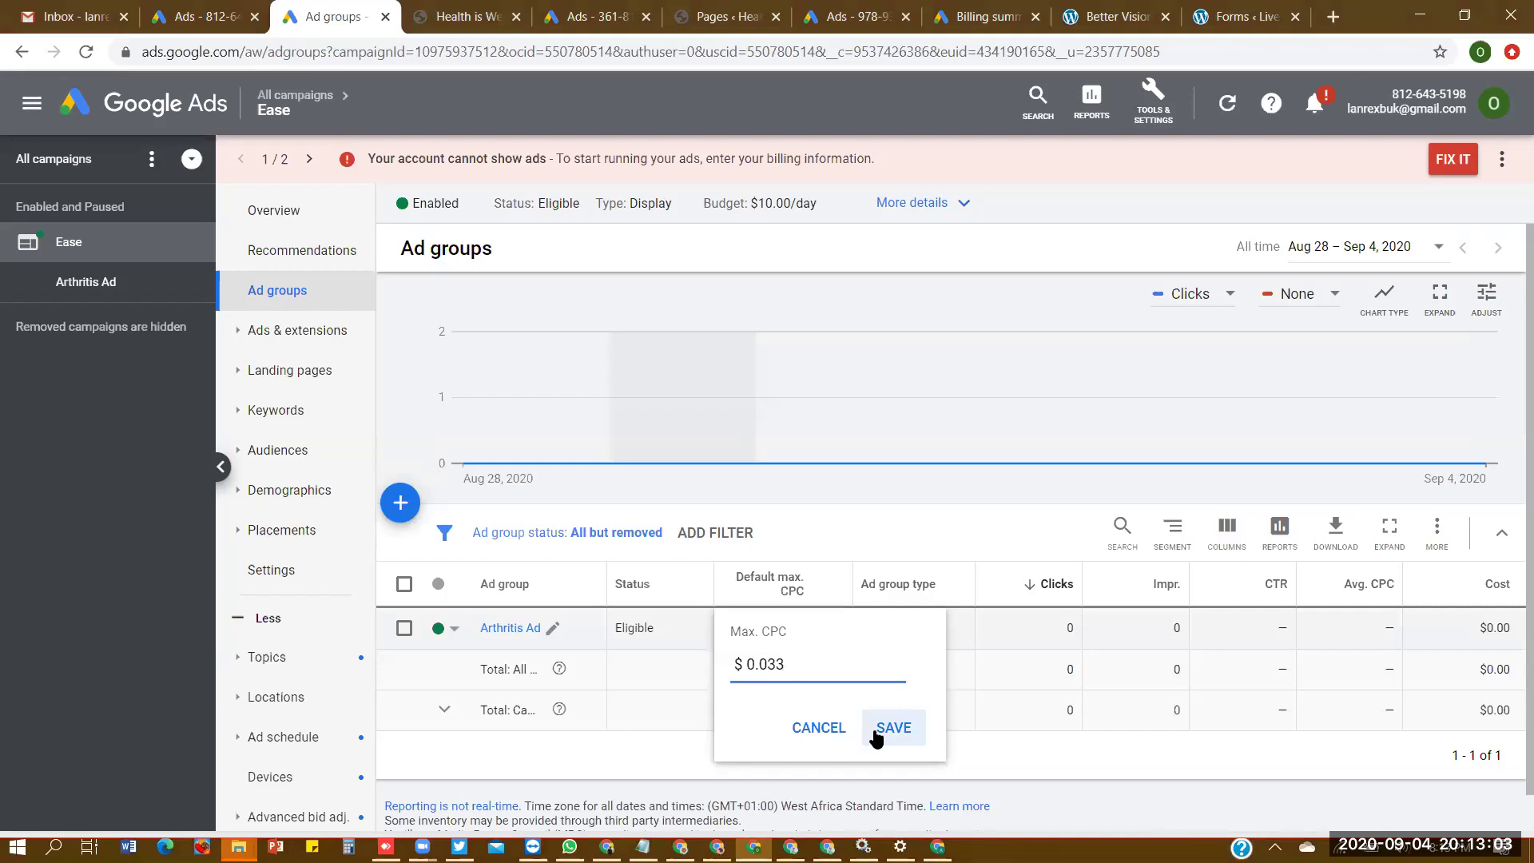
click(909, 736)
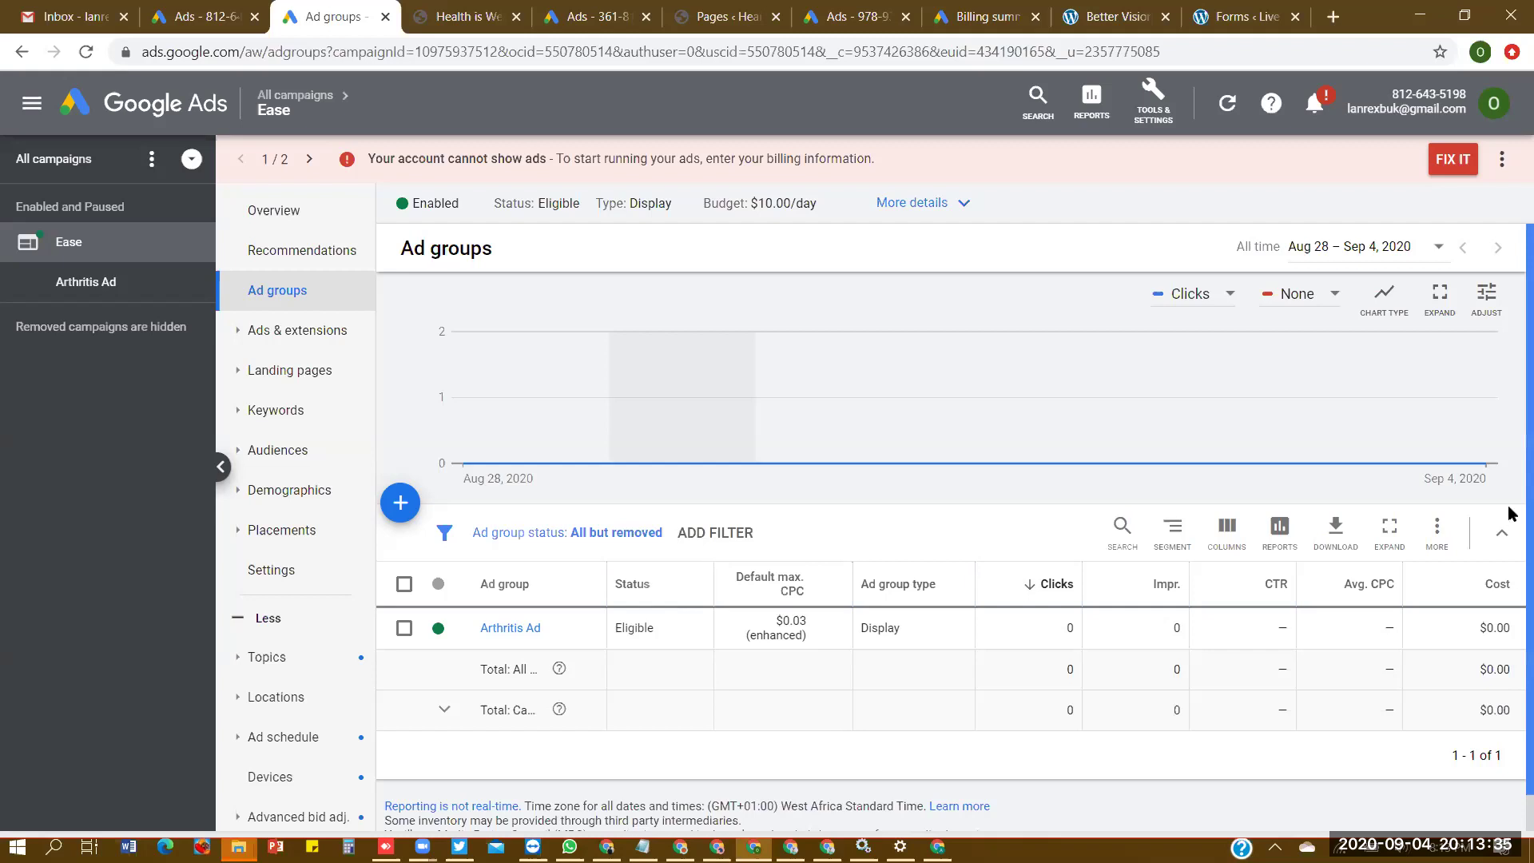
- Bring up the other Chrome window holding the New billing setup page
scroll(1510, 513, down, 1)
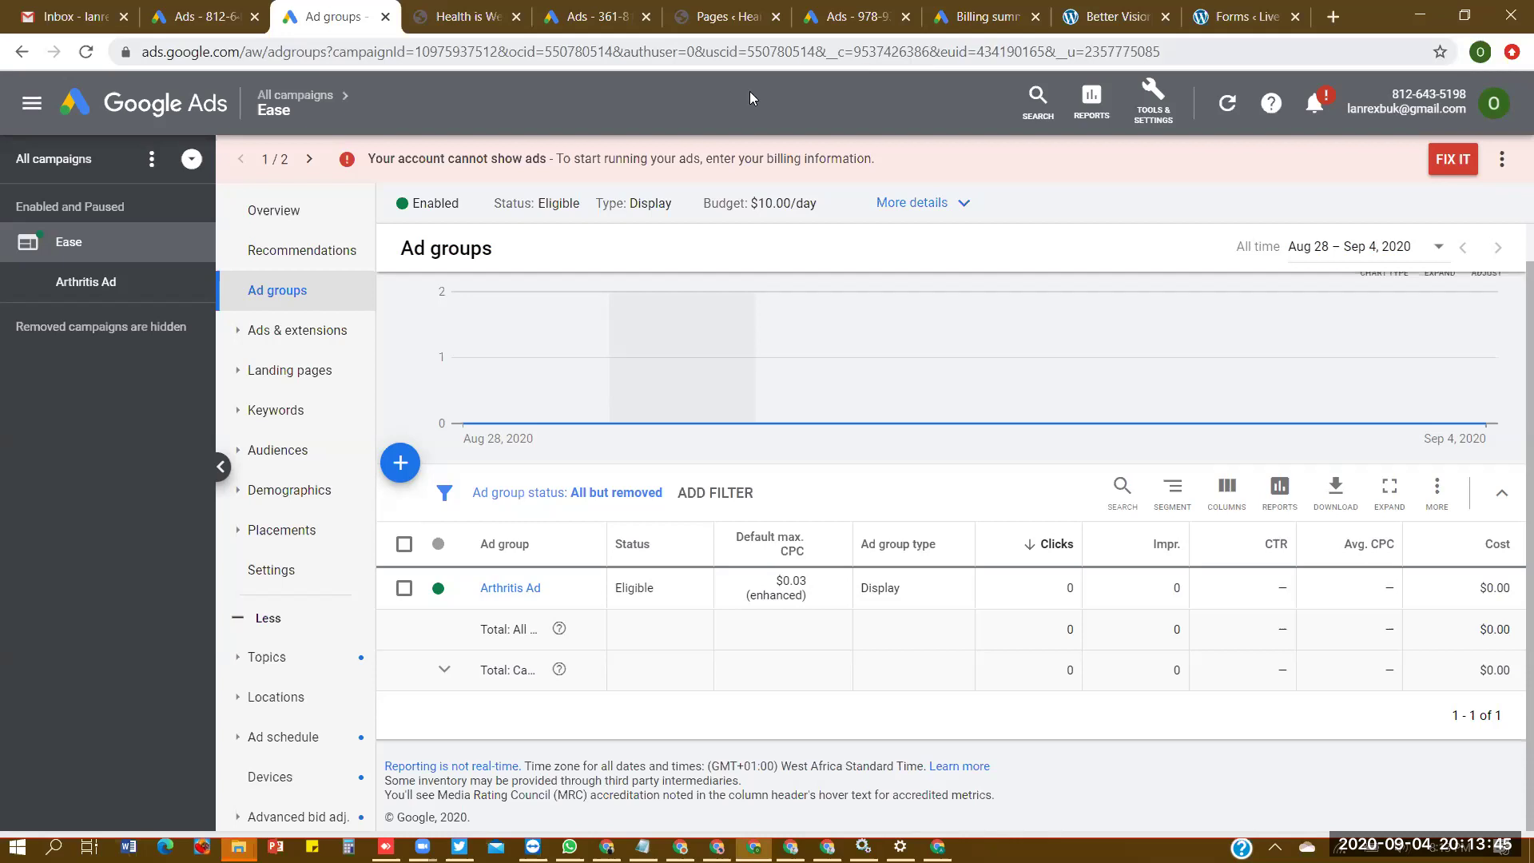
click(943, 823)
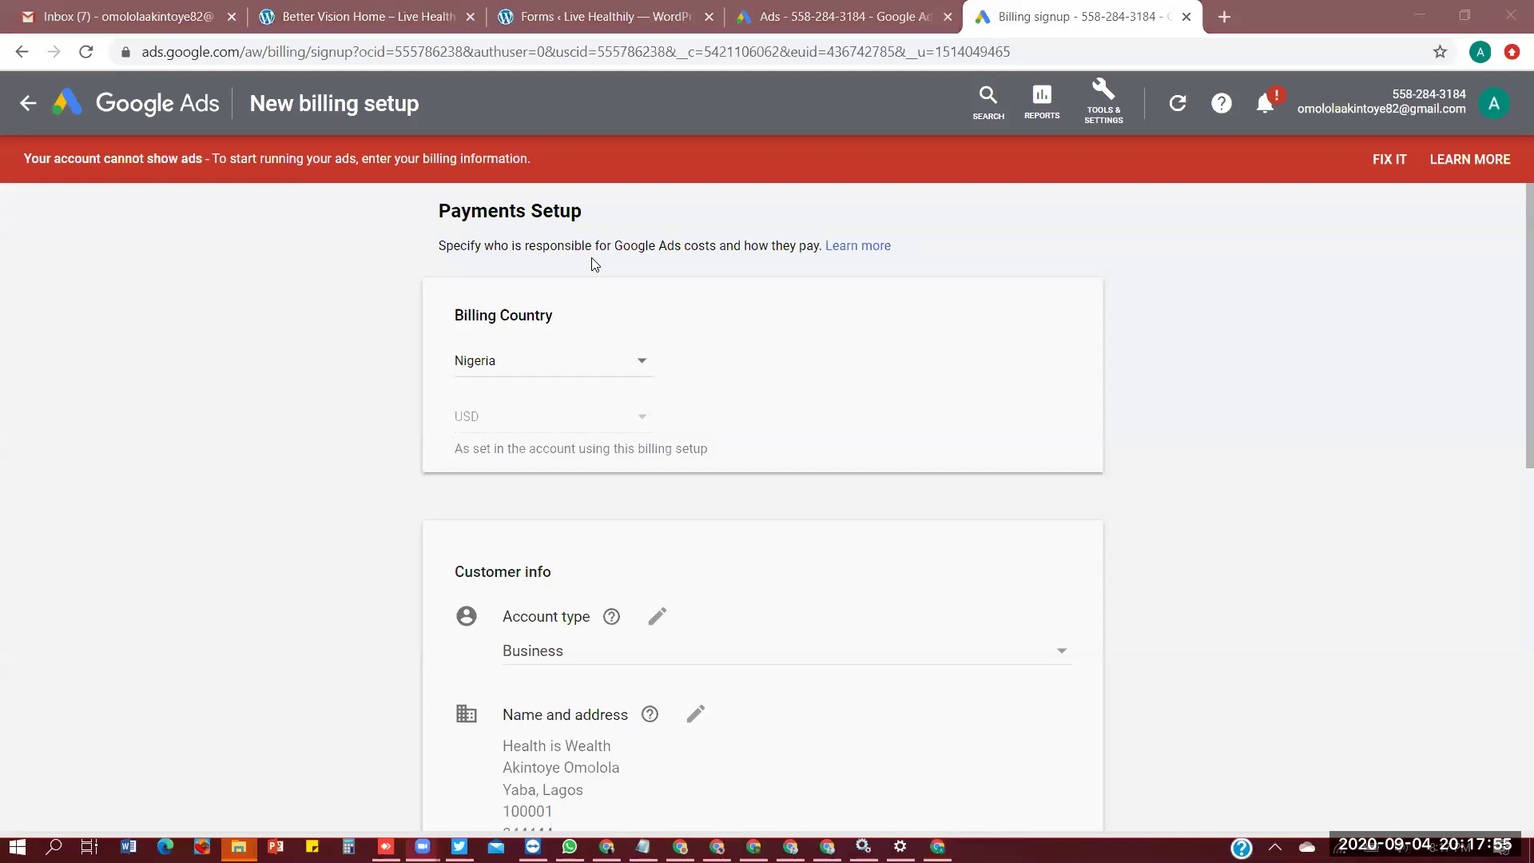
- Scroll through the New billing setup form showing Nigeria, USD and Business account type
scroll(1507, 639, down, 9)
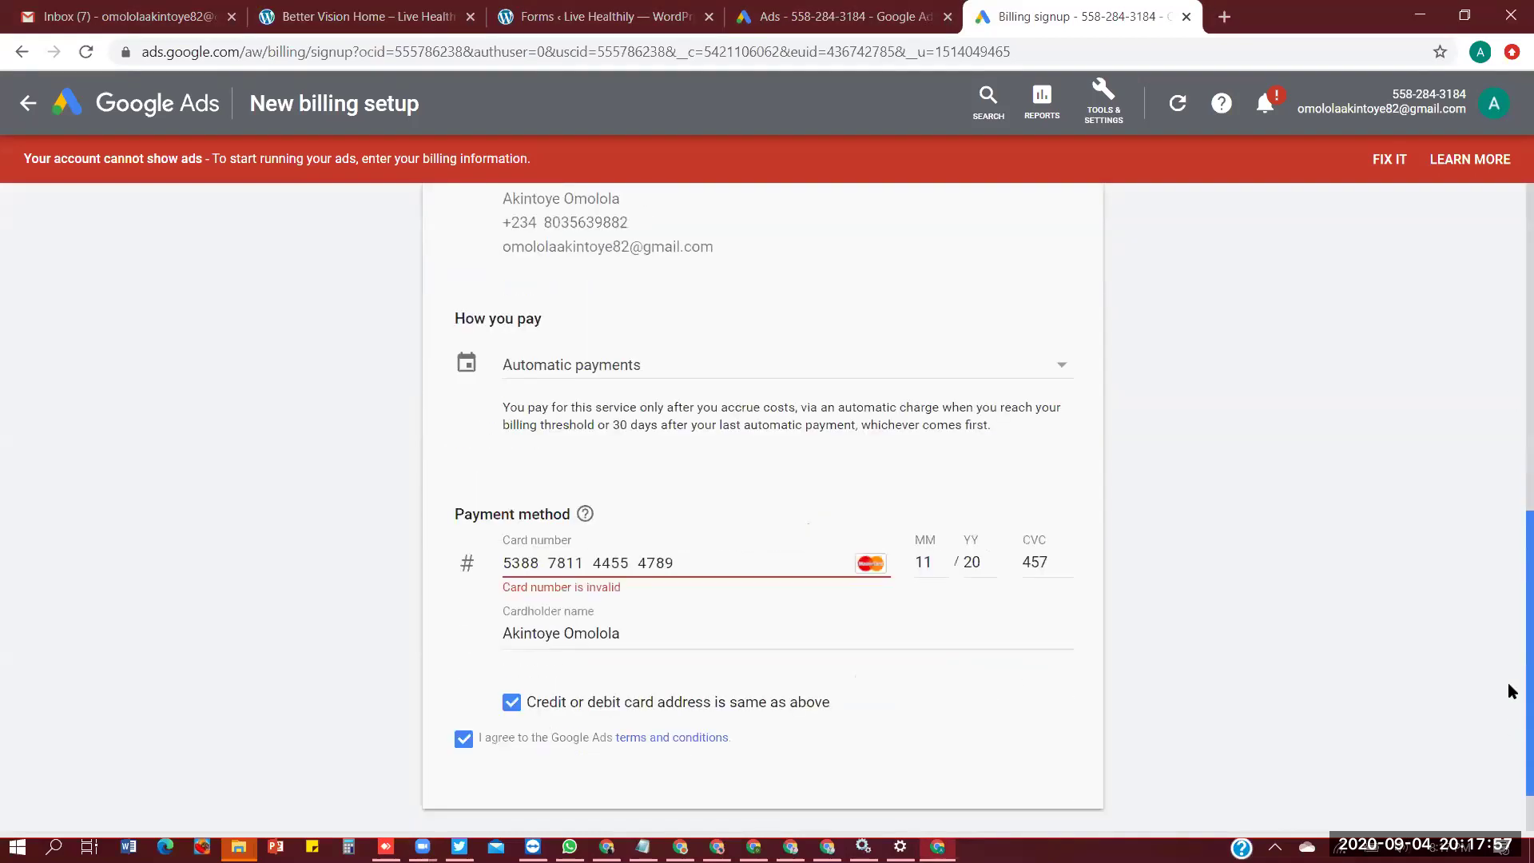
scroll(1508, 700, up, 10)
scroll(1508, 692, down, 10)
scroll(1508, 640, up, 10)
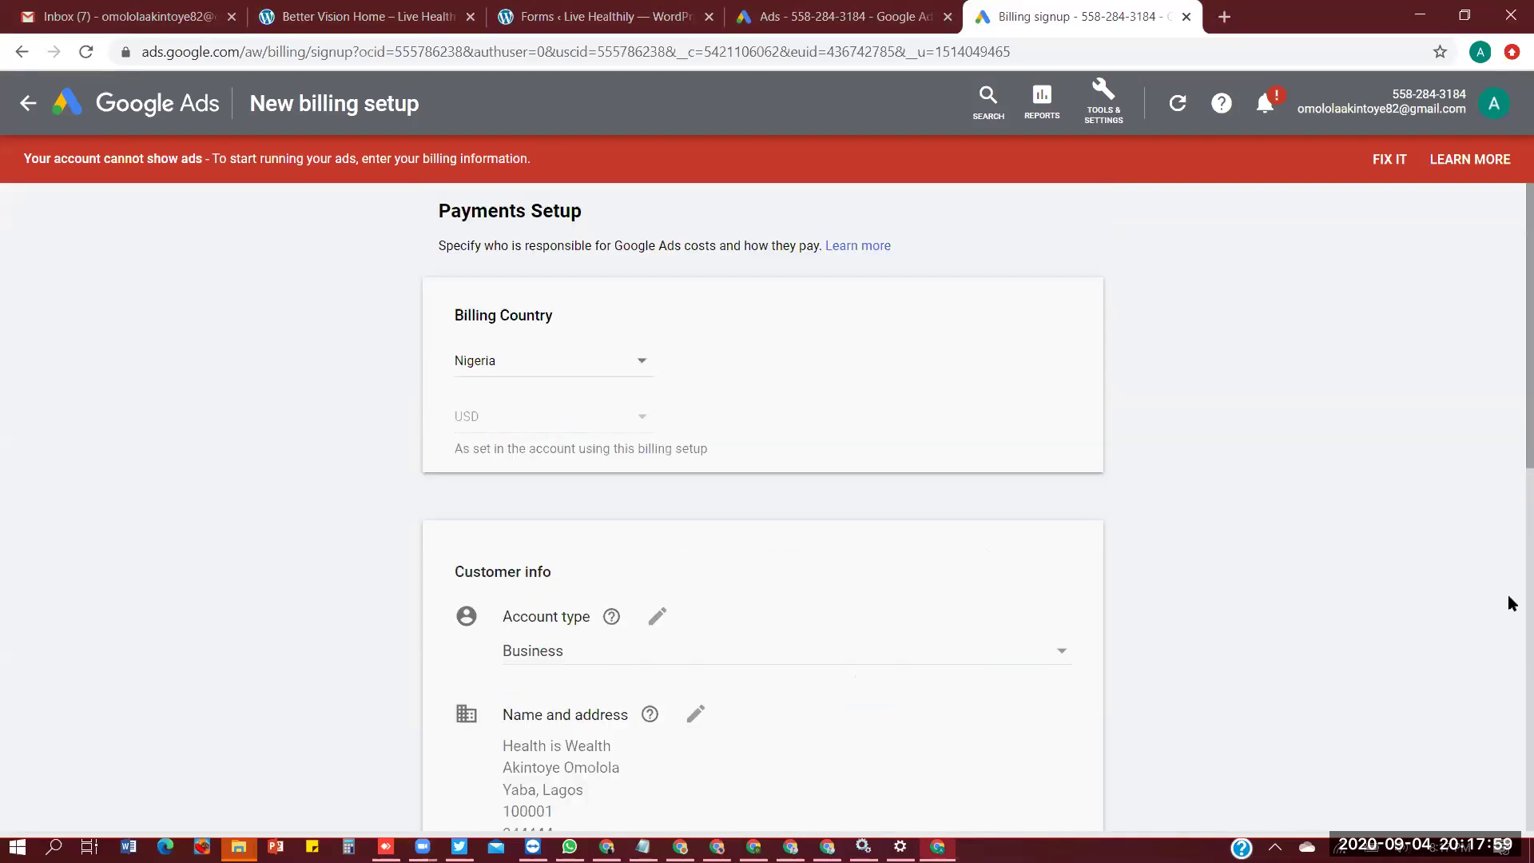